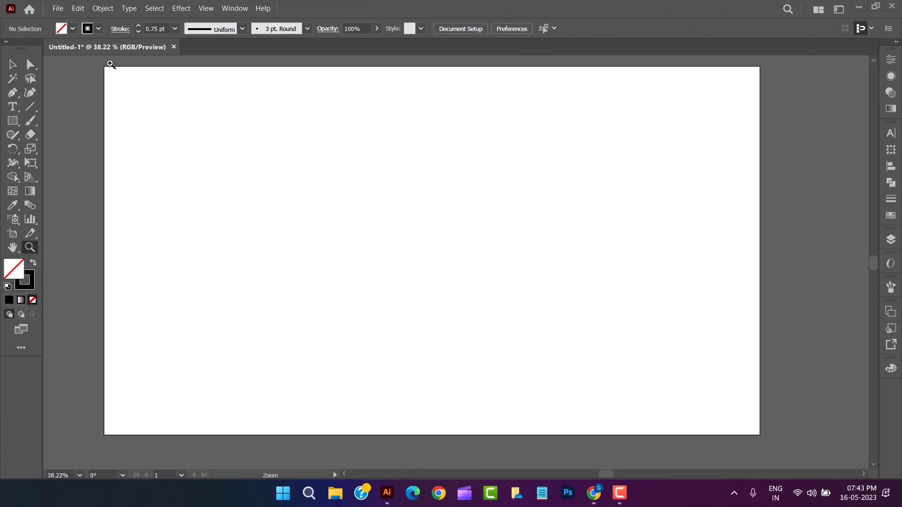
Create a 1920 × 1080 px rectangle on the artboard
{"action": "left_click", "coordinate": [13, 120]}
{"action": "left_click", "coordinate": [283, 213]}
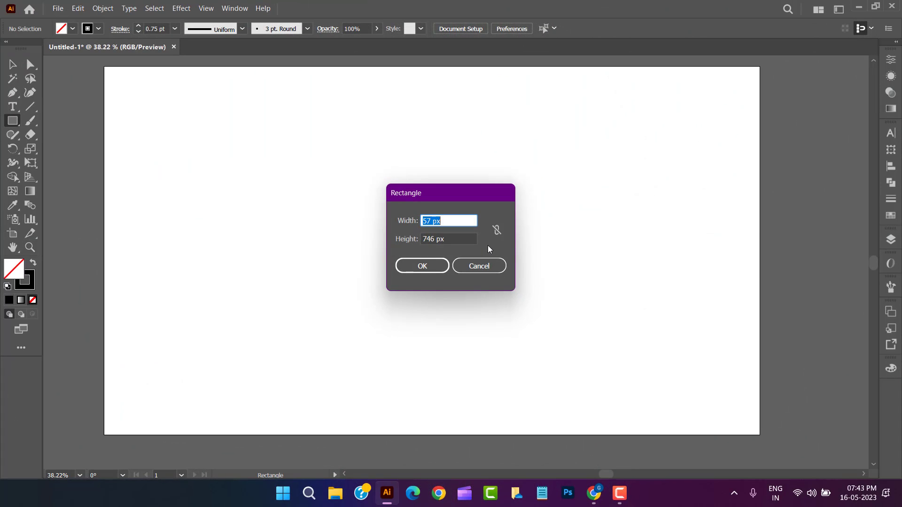
{"action": "type", "text": "1920"}
{"action": "key", "text": "Tab"}
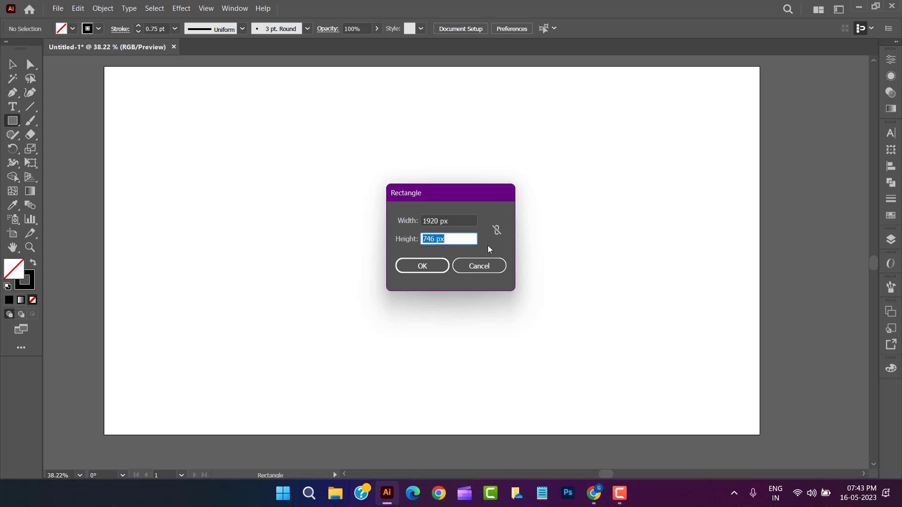
{"action": "type", "text": "1080"}
{"action": "key", "text": "Return"}
Make the rectangle solid black with no outline and centre it horizontally and vertically
{"action": "left_click", "coordinate": [33, 263]}
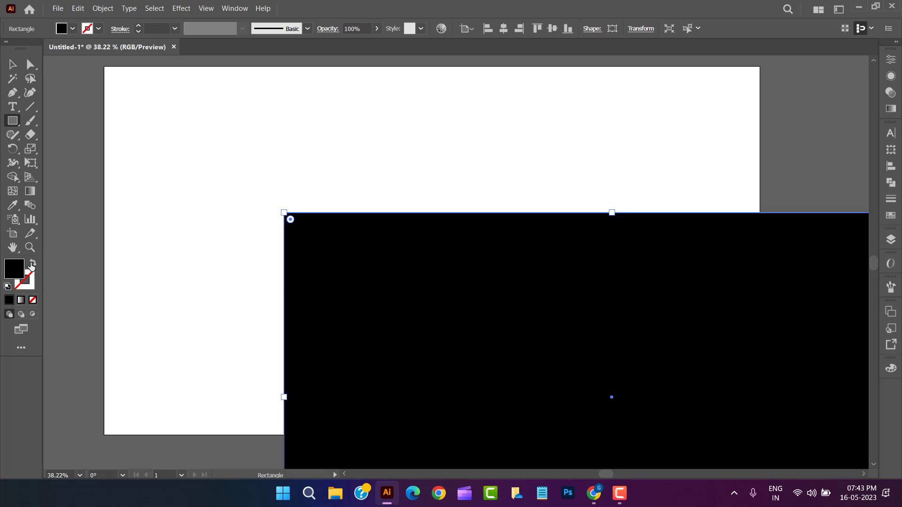
{"action": "left_click", "coordinate": [13, 69]}
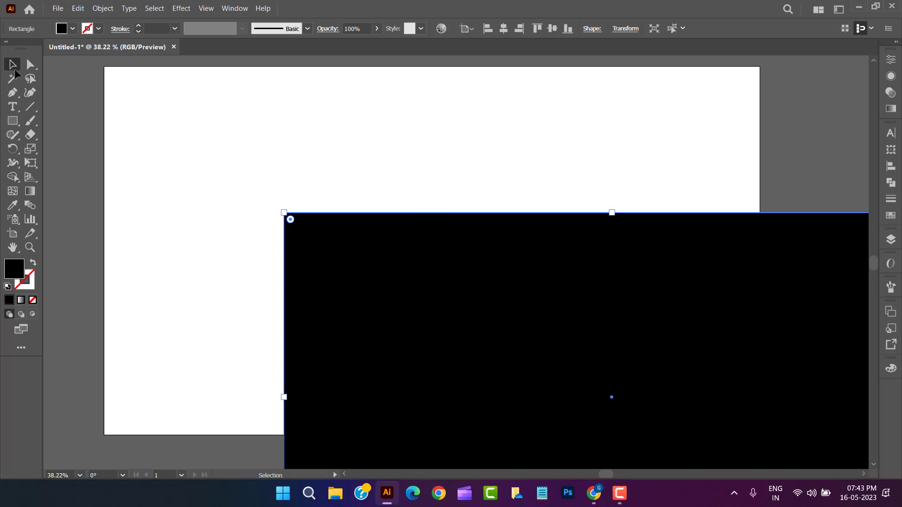
{"action": "left_click", "coordinate": [503, 28]}
{"action": "left_click", "coordinate": [552, 28]}
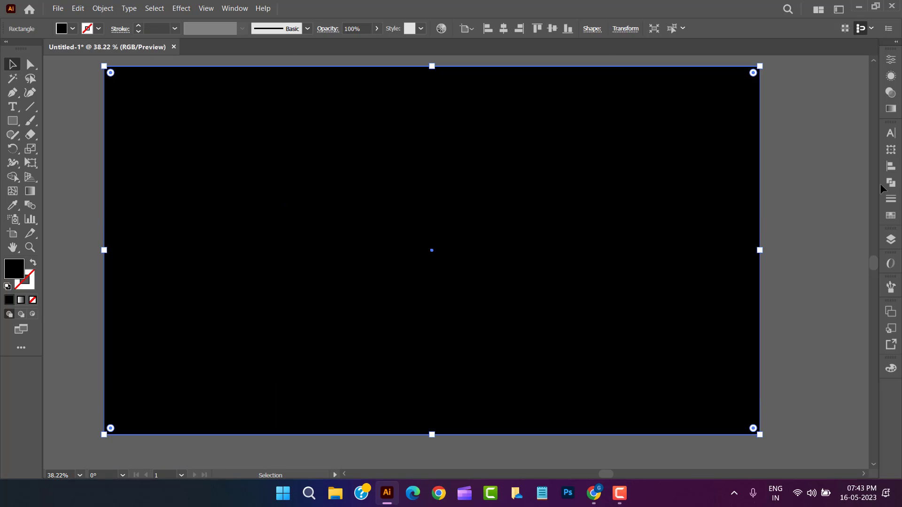
Fill the rectangle with the bright blue gradient from the Brights swatch library
{"action": "left_click", "coordinate": [891, 215]}
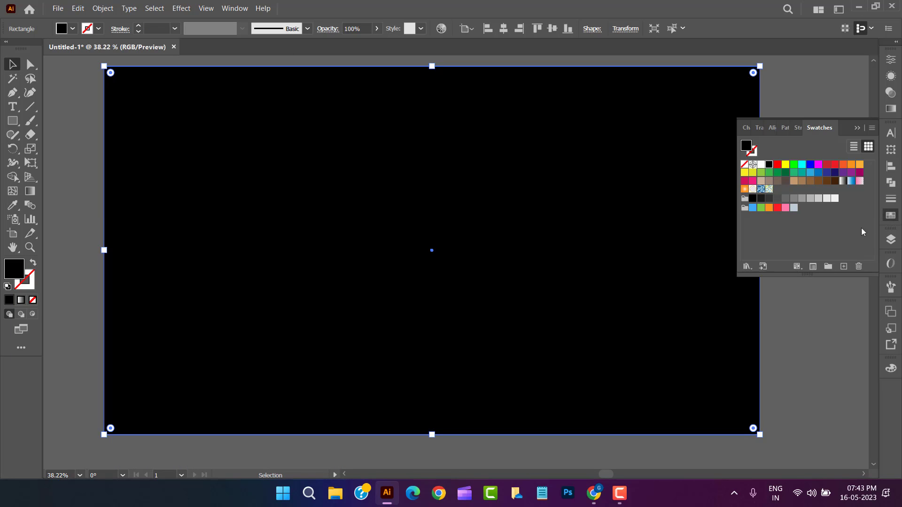
{"action": "left_click", "coordinate": [747, 267]}
{"action": "mouse_move", "coordinate": [620, 283]}
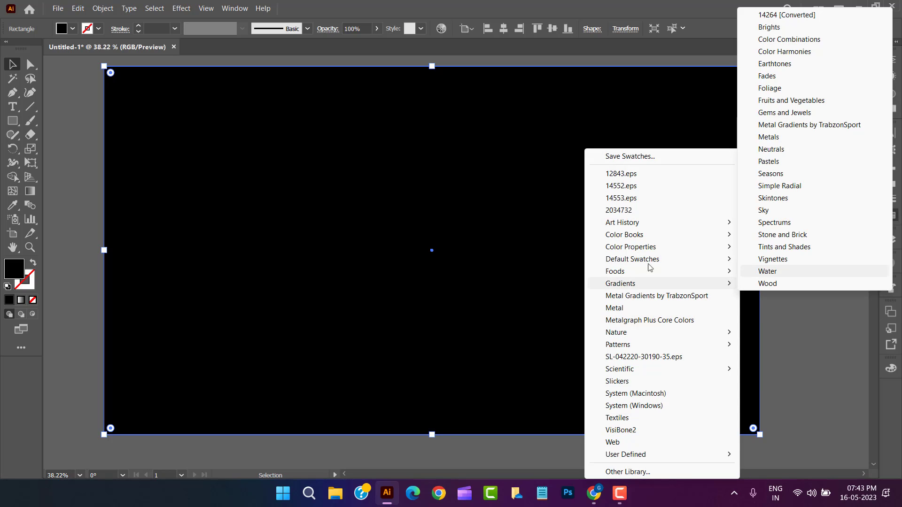
{"action": "left_click", "coordinate": [770, 26]}
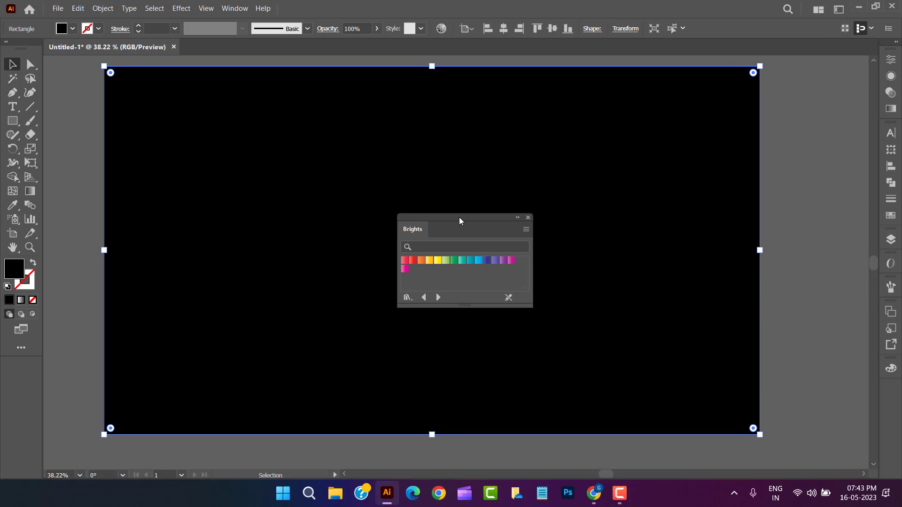
{"action": "left_click_drag", "start_coordinate": [459, 220], "coordinate": [788, 113]}
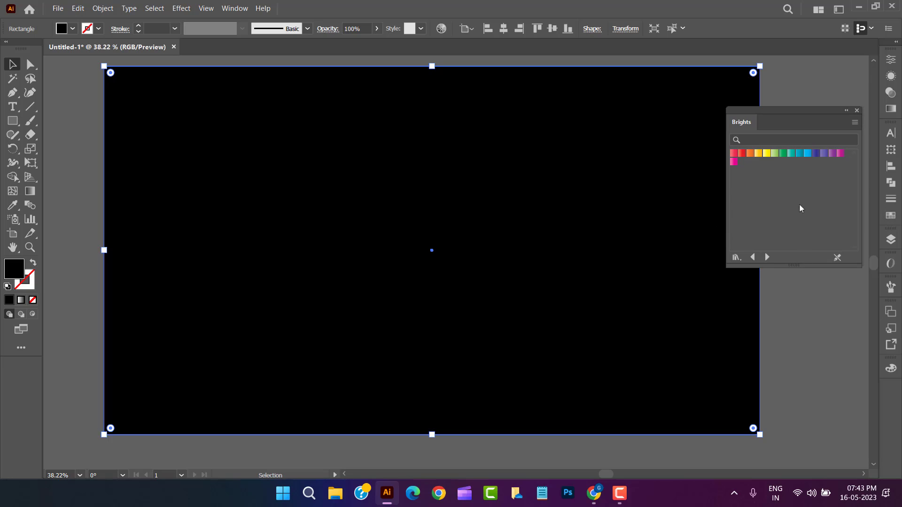
{"action": "left_click", "coordinate": [799, 154]}
{"action": "left_click", "coordinate": [805, 156]}
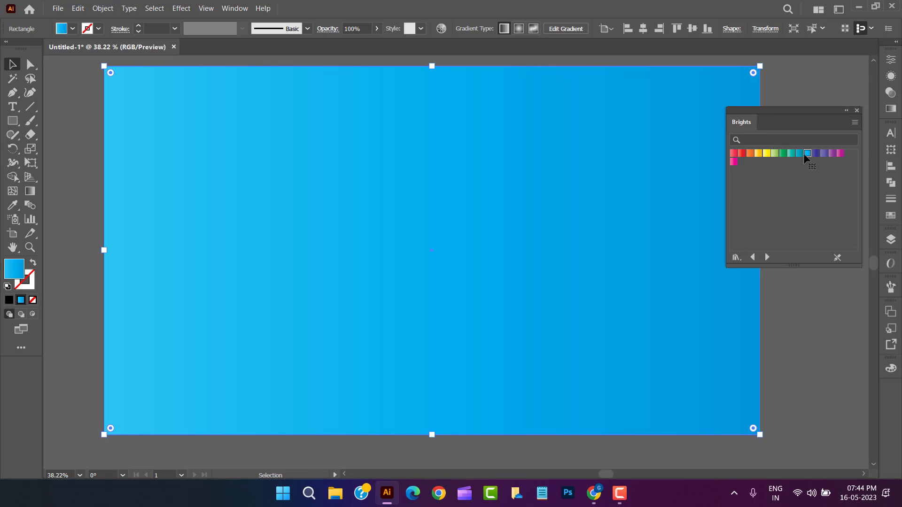
Set the gradient angle to -90° so the lighter blue sits at the top
{"action": "left_click", "coordinate": [890, 109]}
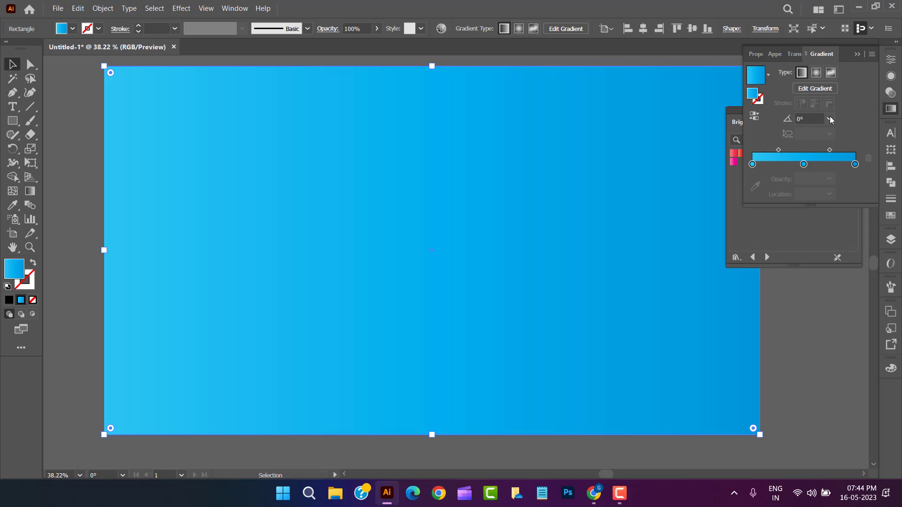
{"action": "left_click", "coordinate": [830, 120]}
{"action": "left_click", "coordinate": [846, 183]}
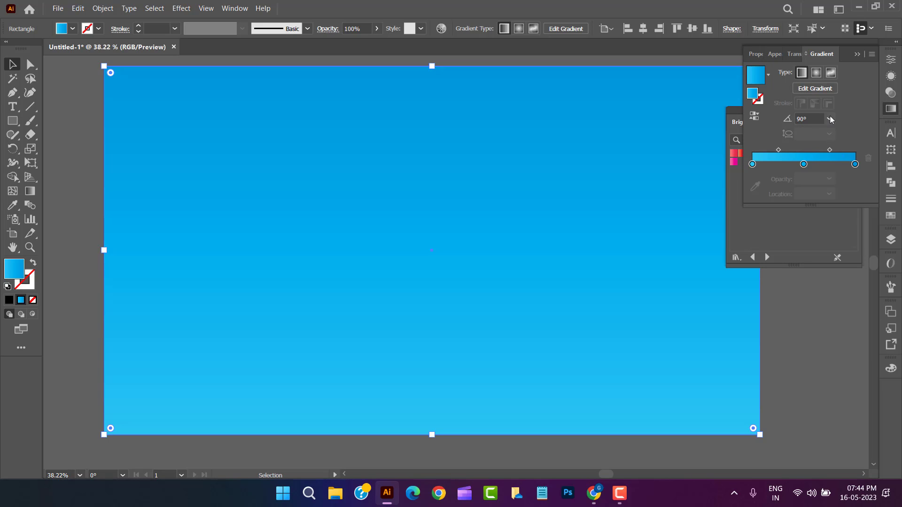
{"action": "left_click", "coordinate": [830, 120]}
{"action": "left_click", "coordinate": [846, 292]}
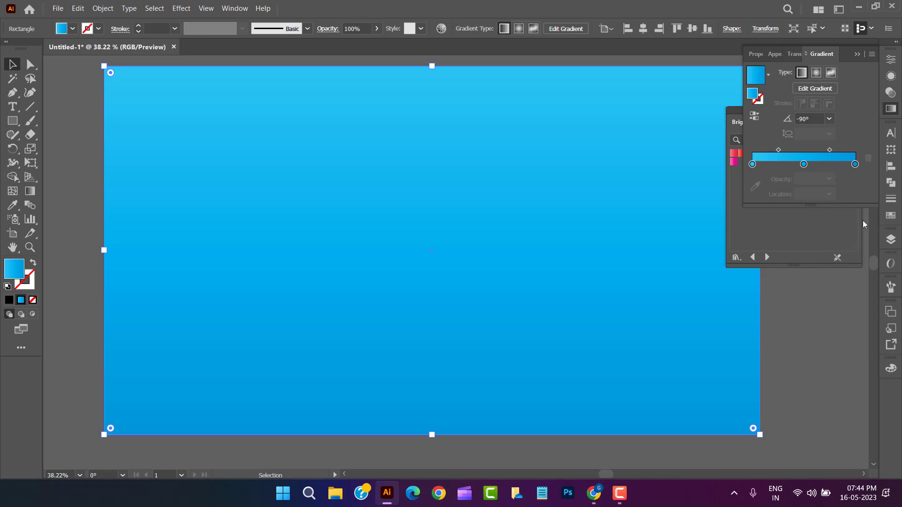
{"action": "left_click", "coordinate": [891, 109]}
{"action": "left_click_drag", "start_coordinate": [824, 111], "coordinate": [858, 114]}
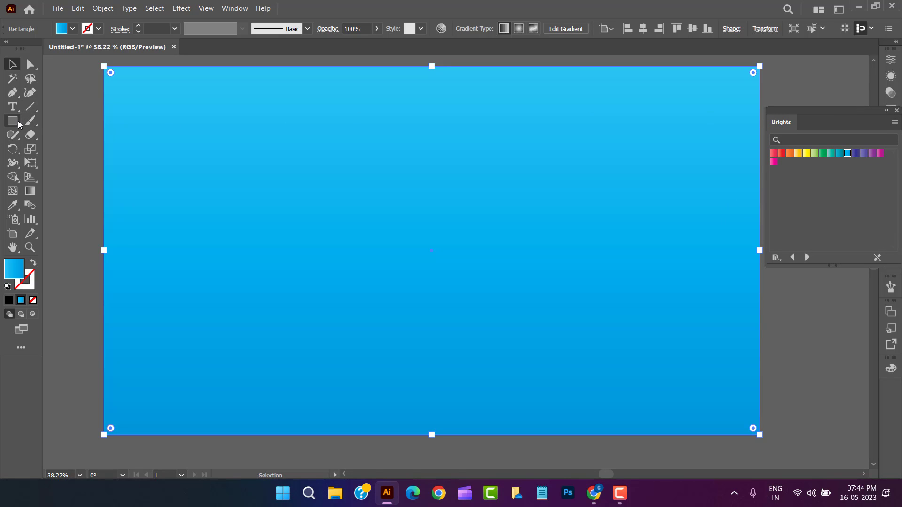
Draw a horizontal line across the artboard's top with an 8 pt blue stroke and no fill
{"action": "left_click", "coordinate": [13, 92]}
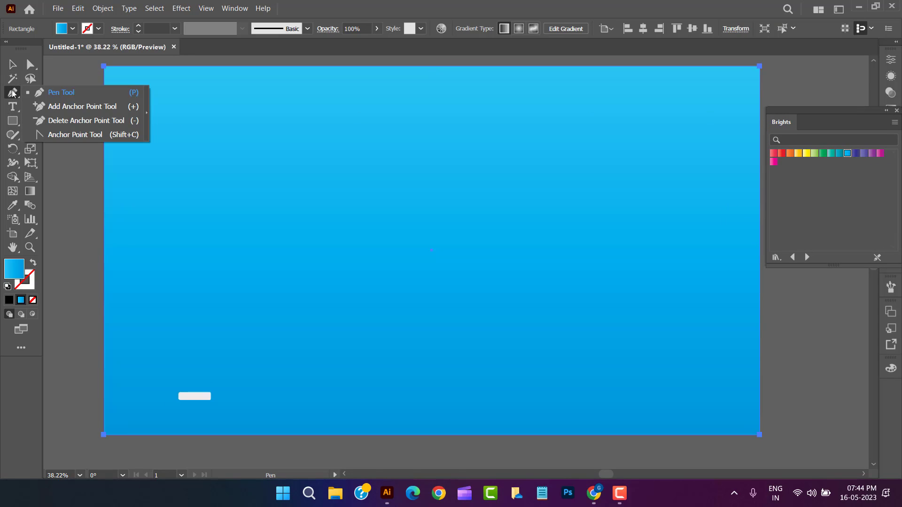
{"action": "left_click", "coordinate": [93, 70]}
{"action": "left_click", "coordinate": [772, 70]}
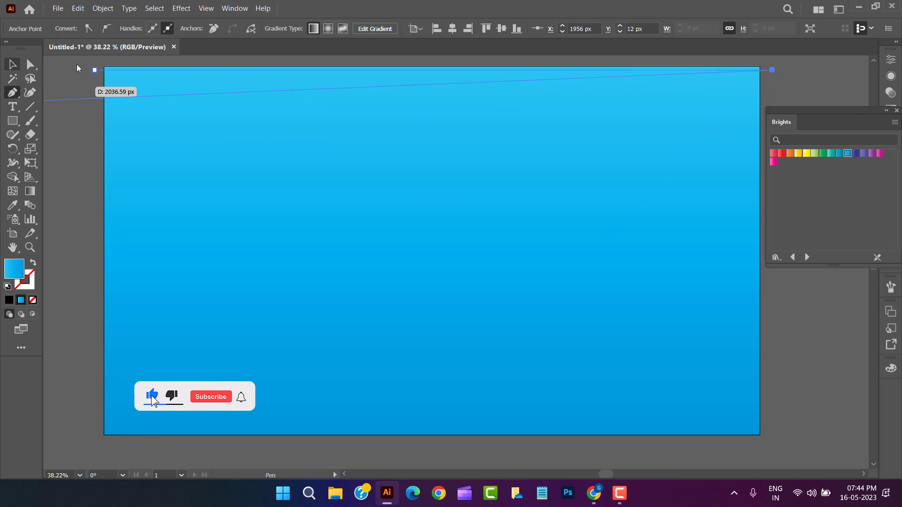
{"action": "left_click", "coordinate": [13, 65]}
{"action": "key", "text": "shift+x"}
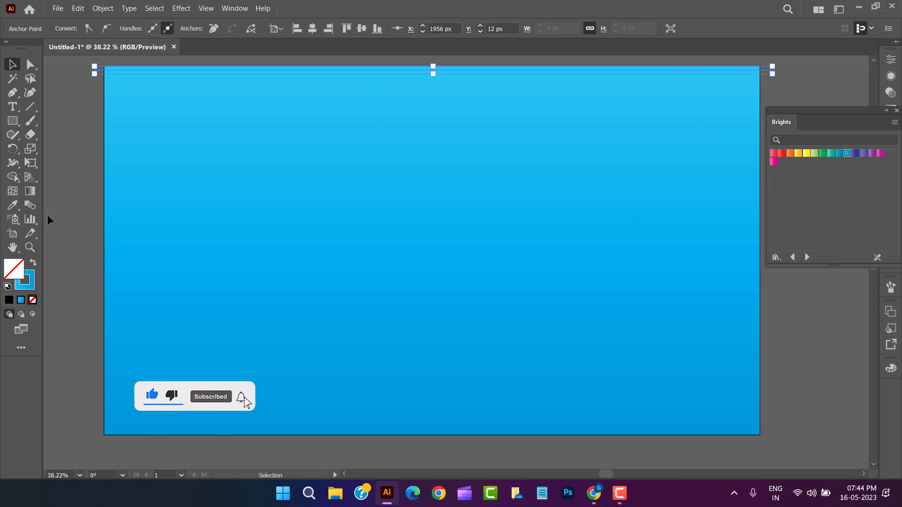
{"action": "left_click", "coordinate": [66, 151]}
{"action": "left_click", "coordinate": [95, 70]}
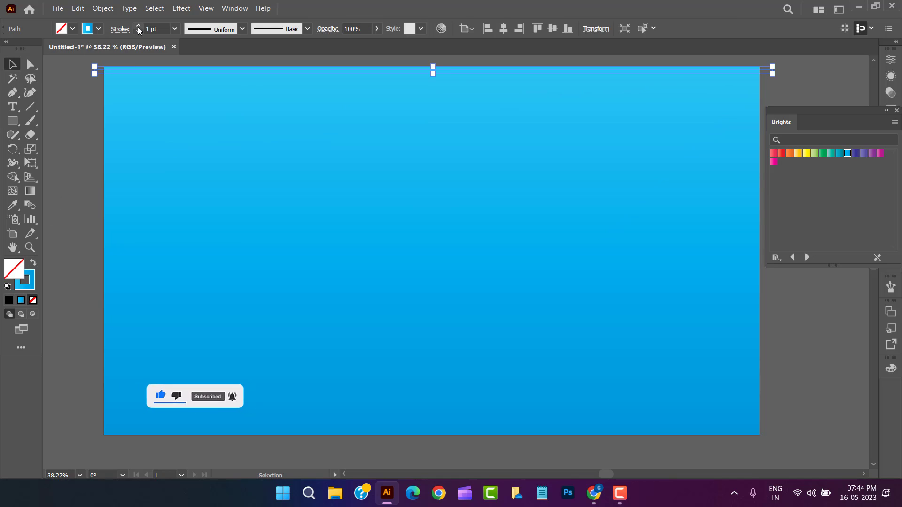
{"action": "left_click", "coordinate": [137, 27]}
{"action": "left_click", "coordinate": [138, 27]}
{"action": "left_click", "coordinate": [137, 27]}
{"action": "left_click", "coordinate": [137, 27]}
{"action": "left_click", "coordinate": [138, 27]}
{"action": "left_click", "coordinate": [71, 140]}
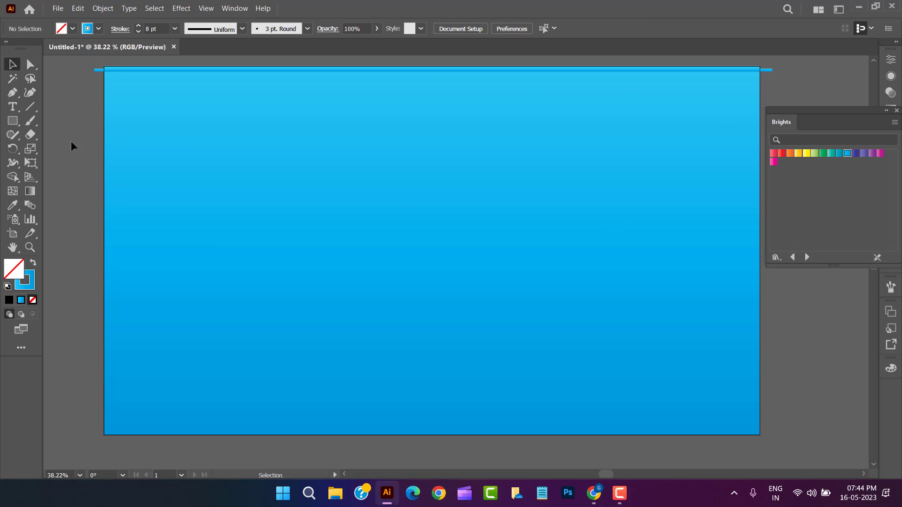
Apply the teal swatch to the line and repeat copies down the whole artboard
{"action": "left_click", "coordinate": [91, 69]}
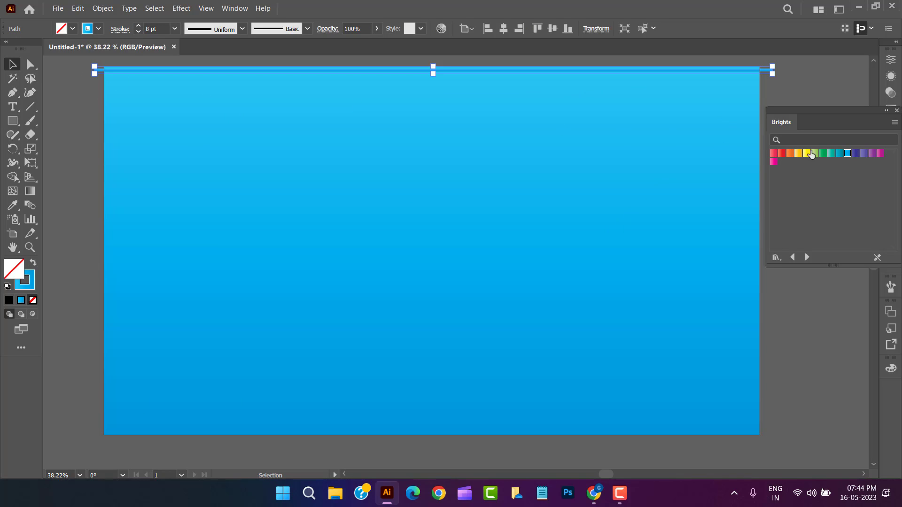
{"action": "left_click", "coordinate": [839, 153]}
{"action": "left_click", "coordinate": [793, 93]}
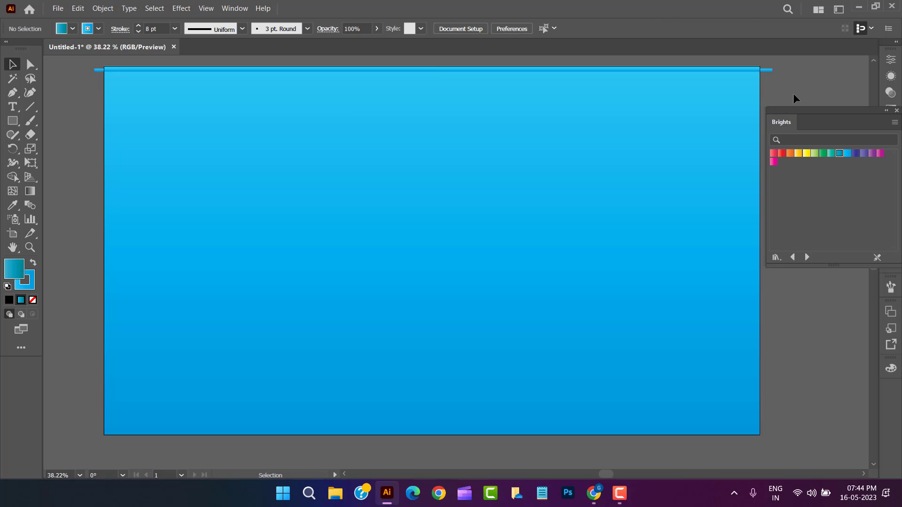
{"action": "left_click", "coordinate": [770, 68]}
{"action": "key", "text": "slash"}
{"action": "left_click_drag", "start_coordinate": [771, 67], "coordinate": [791, 74]}
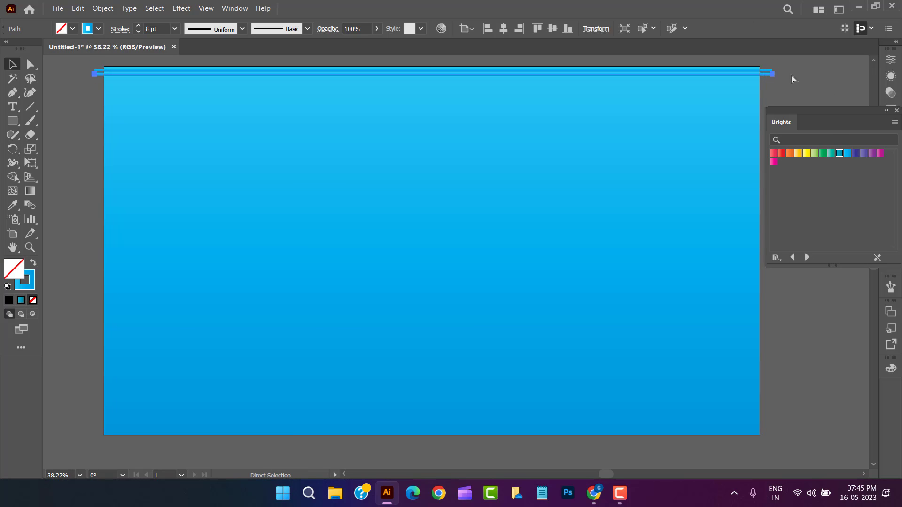
{"action": "key", "text": "ctrl+d"}
{"action": "key", "text": "ctrl+d"}
{"action": "key", "text": "ctrl+d"}
{"action": "key", "text": "ctrl+d"}
{"action": "key", "text": "ctrl+d"}
{"action": "key", "text": "ctrl+d"}
{"action": "key", "text": "ctrl+d"}
{"action": "key", "text": "ctrl+d"}
{"action": "key", "text": "ctrl+d"}
{"action": "key", "text": "ctrl+d"}
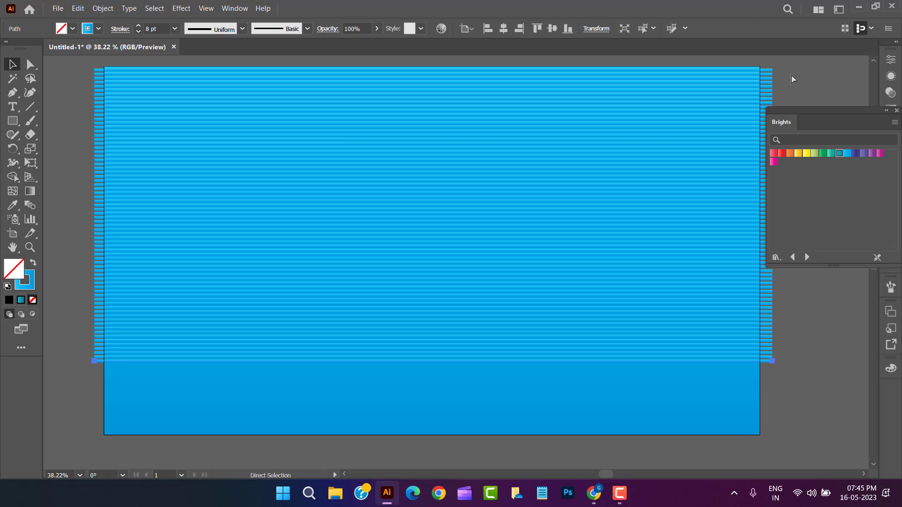
{"action": "key", "text": "ctrl+d"}
{"action": "key", "text": "ctrl+d"}
{"action": "key", "text": "ctrl+d"}
{"action": "key", "text": "ctrl+d"}
{"action": "key", "text": "ctrl+d"}
{"action": "key", "text": "ctrl+d"}
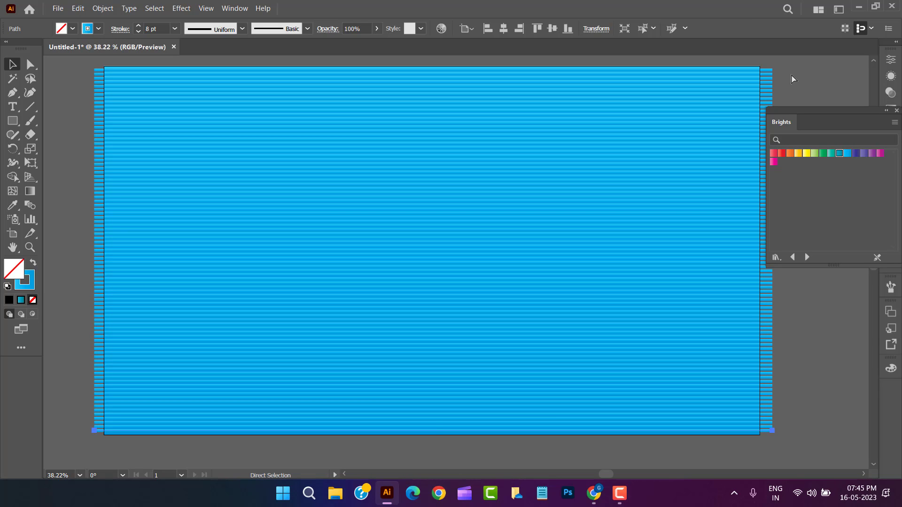
{"action": "left_click", "coordinate": [790, 75]}
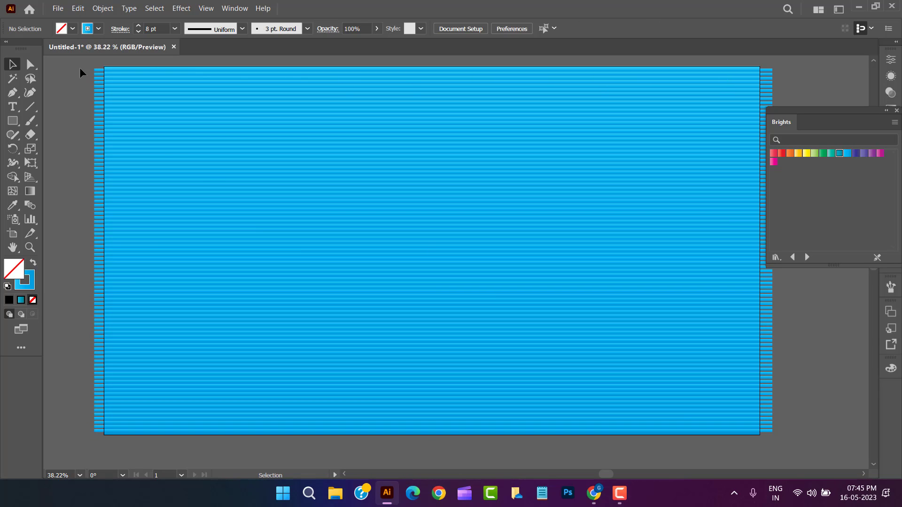
Select the stripes and use Shape Builder to delete the ends overhanging the rectangle
{"action": "key", "text": "a"}
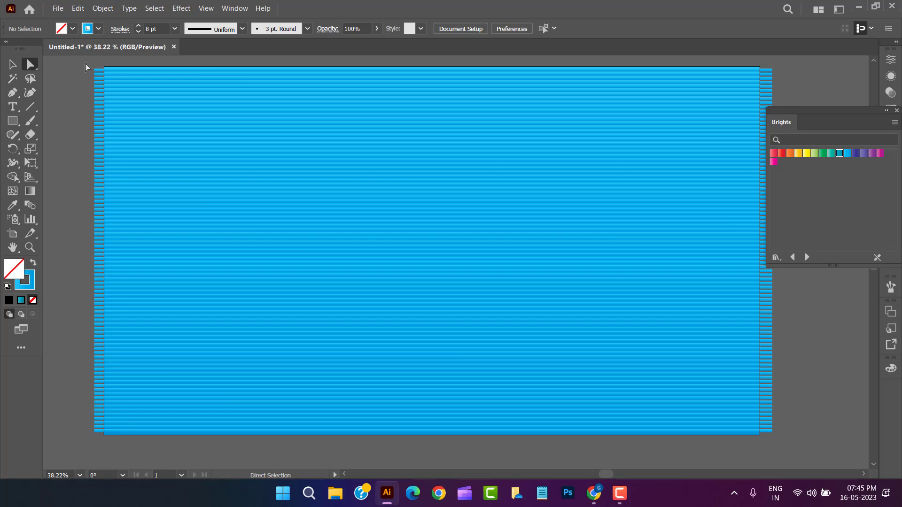
{"action": "mouse_move", "coordinate": [85, 63]}
{"action": "left_mouse_down"}
{"action": "mouse_move", "coordinate": [101, 210]}
{"action": "mouse_move", "coordinate": [97, 446]}
{"action": "left_mouse_up"}
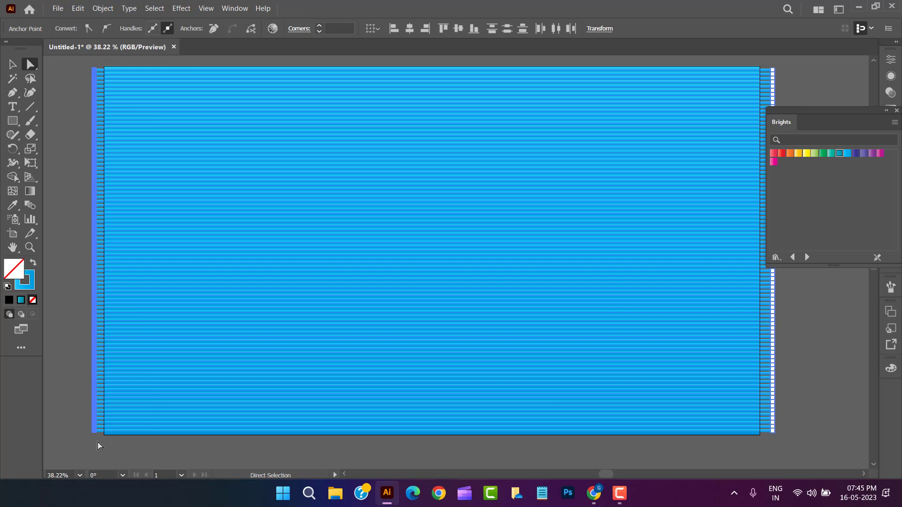
{"action": "left_click", "coordinate": [11, 65]}
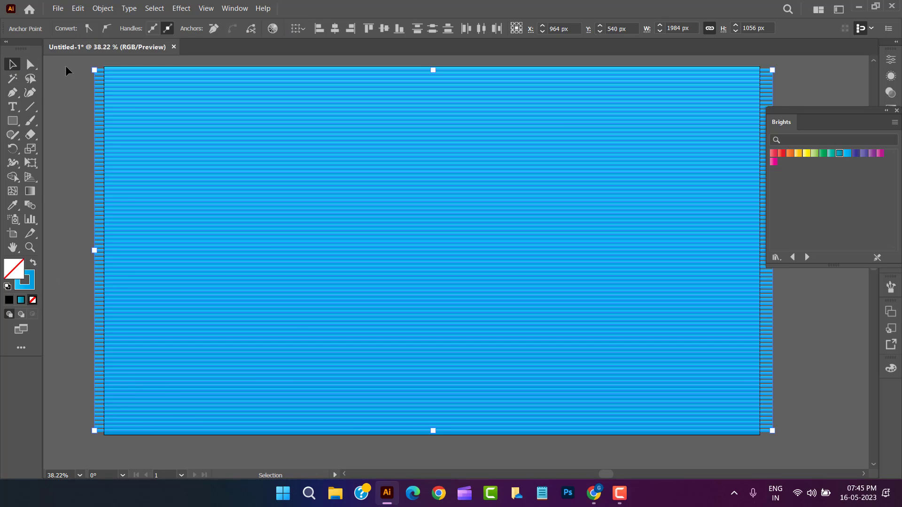
{"action": "left_click", "coordinate": [196, 303]}
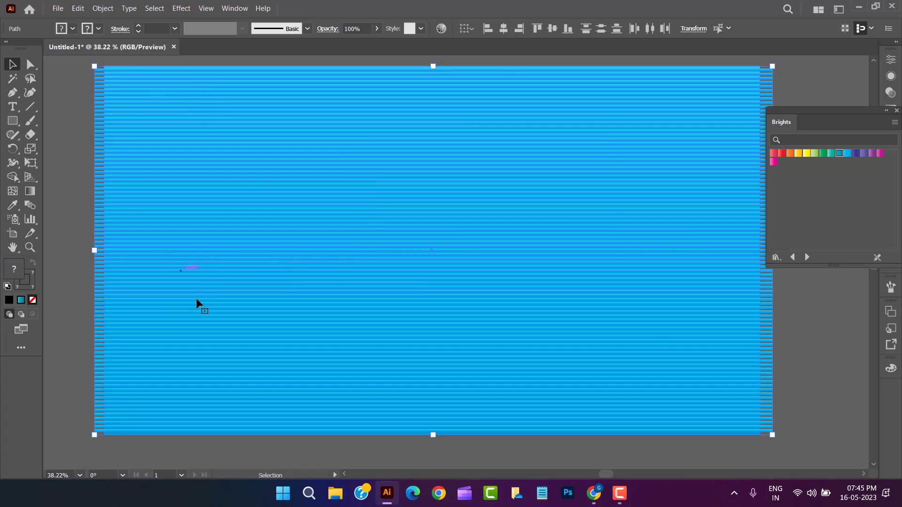
{"action": "left_click", "coordinate": [13, 177]}
{"action": "key", "text": "v"}
{"action": "left_click", "coordinate": [11, 177]}
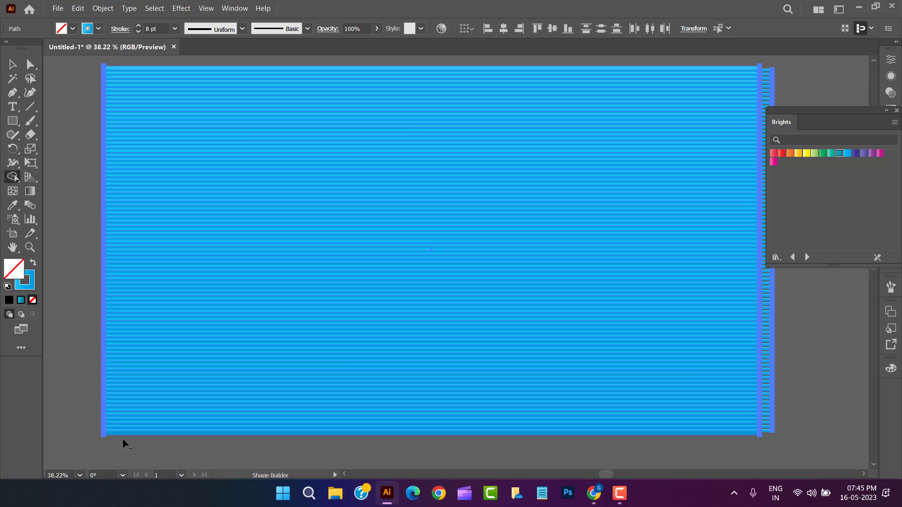
{"action": "left_click_drag", "start_coordinate": [226, 450], "coordinate": [67, 439]}
{"action": "left_click_drag", "start_coordinate": [471, 322], "coordinate": [450, 344]}
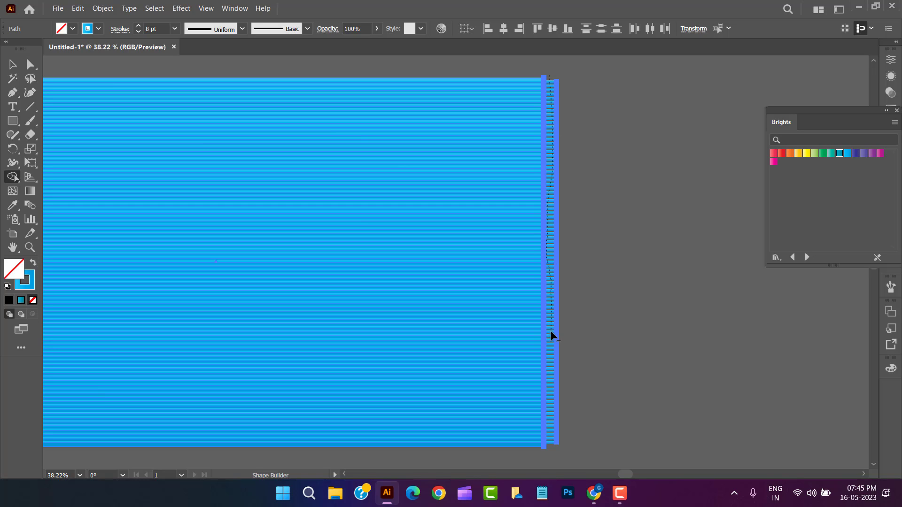
{"action": "left_click_drag", "start_coordinate": [551, 446], "coordinate": [758, 438]}
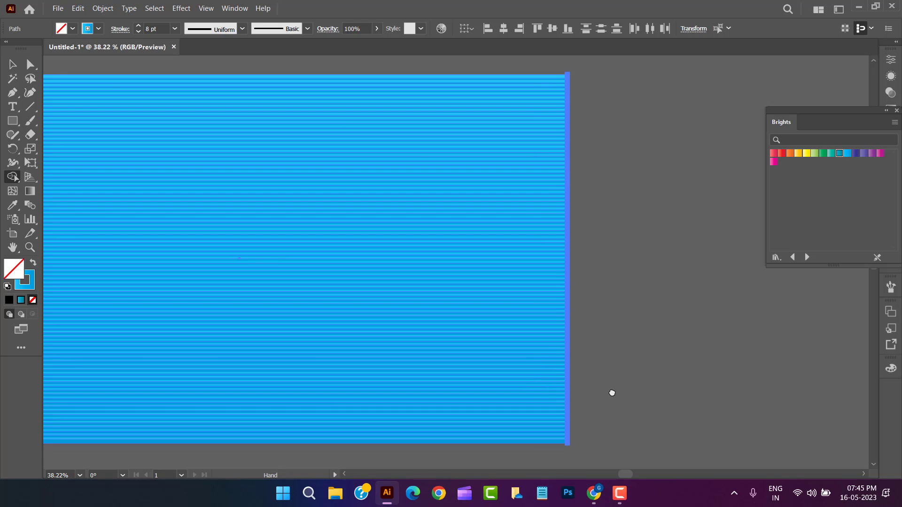
{"action": "key", "text": "v"}
{"action": "left_click", "coordinate": [49, 91]}
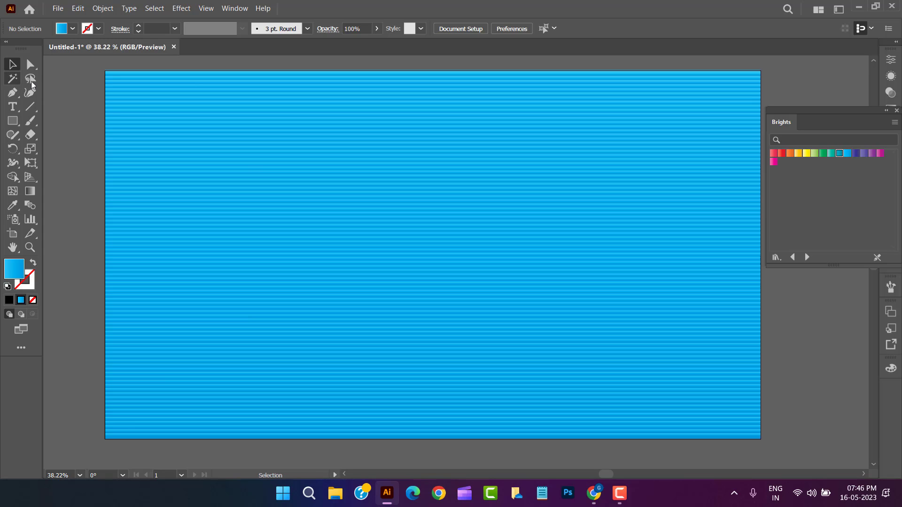
Zoom in, lock the blue background rectangle with Object > Lock > Selection, then zoom out
{"action": "left_click", "coordinate": [29, 247]}
{"action": "mouse_move", "coordinate": [117, 166]}
{"action": "left_mouse_down"}
{"action": "mouse_move", "coordinate": [172, 192]}
{"action": "mouse_move", "coordinate": [216, 301]}
{"action": "left_mouse_up"}
{"action": "key", "text": "v"}
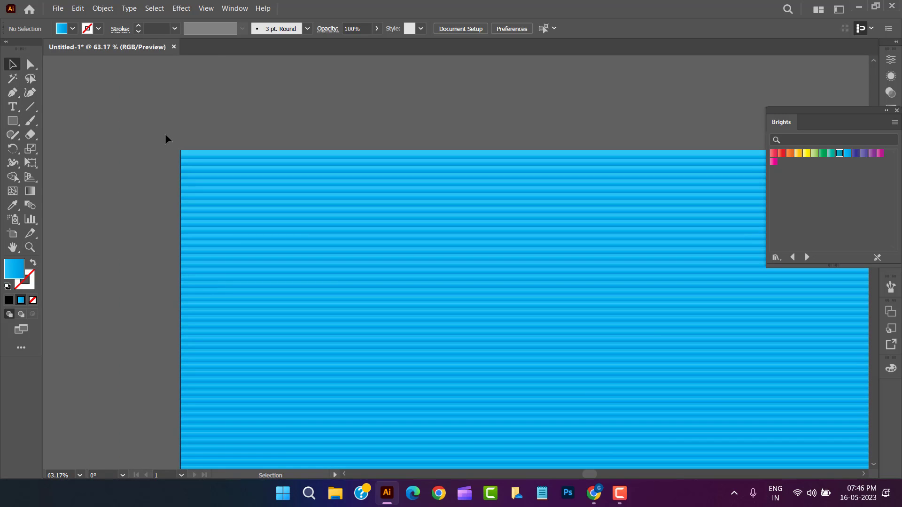
{"action": "left_click", "coordinate": [187, 155]}
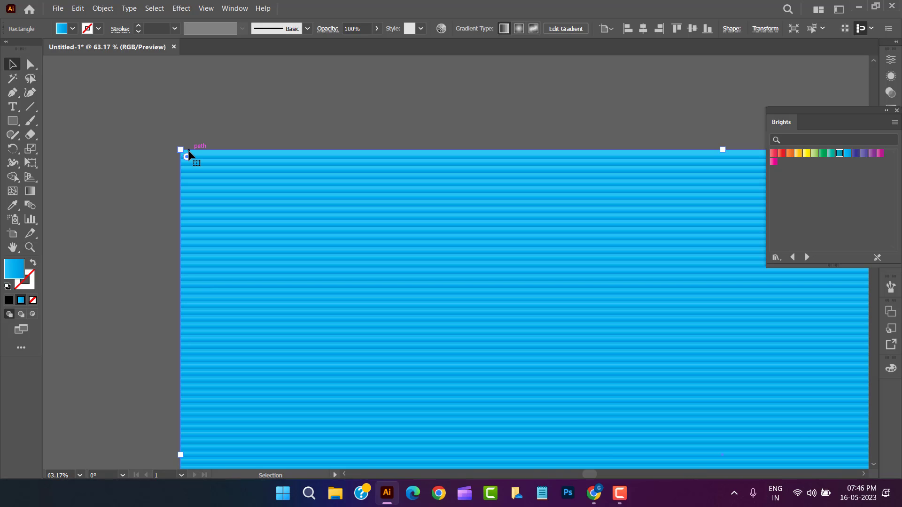
{"action": "left_click", "coordinate": [103, 8]}
{"action": "left_click", "coordinate": [282, 86]}
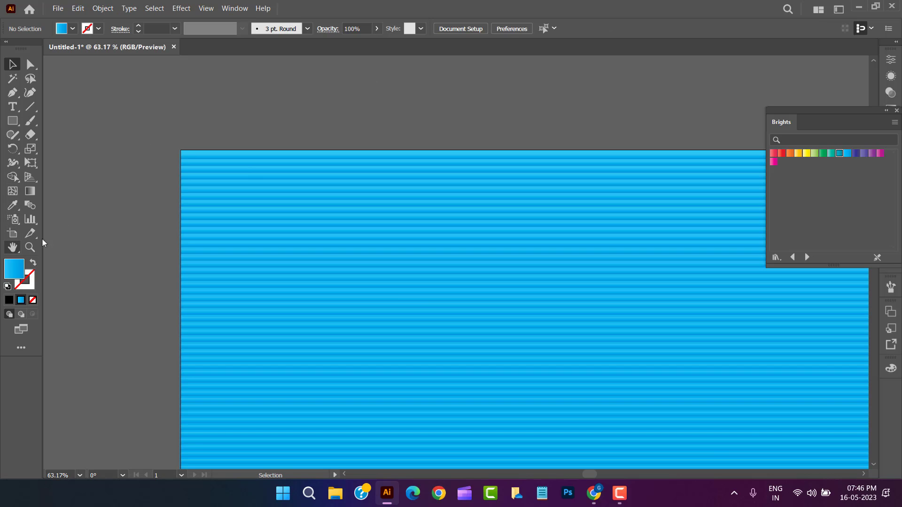
{"action": "left_click", "coordinate": [29, 247]}
{"action": "left_click", "coordinate": [425, 328], "text": "alt"}
{"action": "left_click_drag", "start_coordinate": [402, 313], "coordinate": [415, 270]}
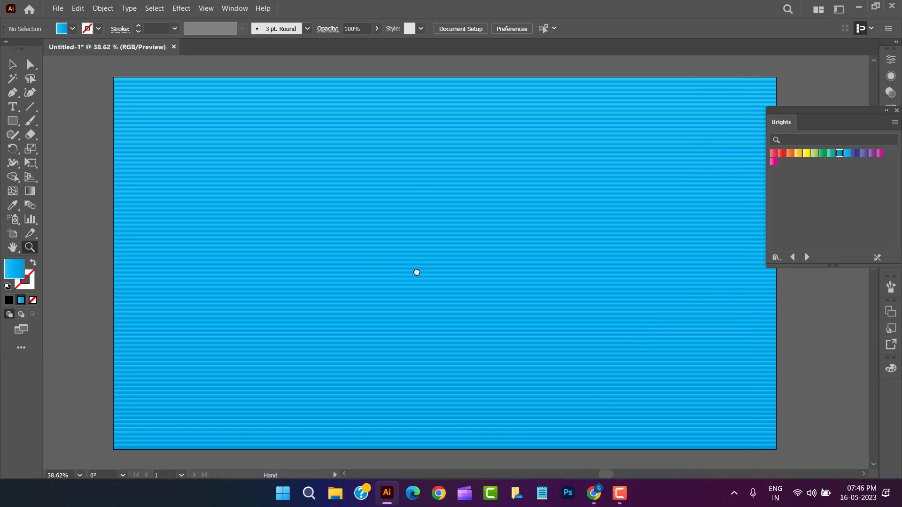
Group the stripes and add a Stylize > Drop Shadow effect
{"action": "key", "text": "v"}
{"action": "left_click", "coordinate": [170, 444]}
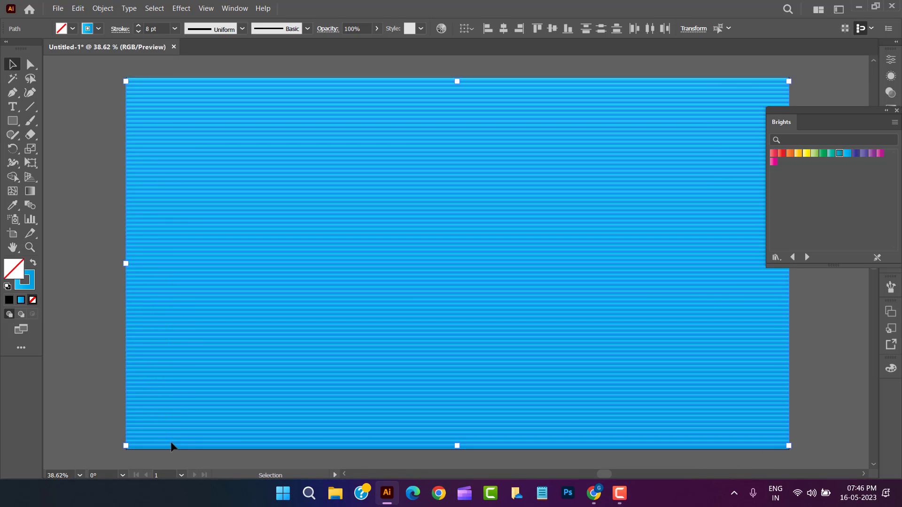
{"action": "right_click", "coordinate": [180, 411]}
{"action": "left_click", "coordinate": [221, 245]}
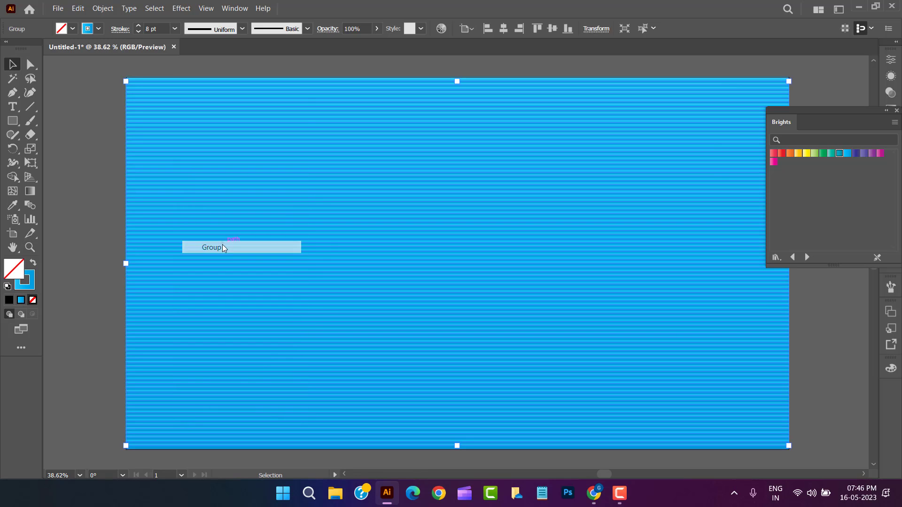
{"action": "left_click", "coordinate": [181, 8]}
{"action": "mouse_move", "coordinate": [212, 159]}
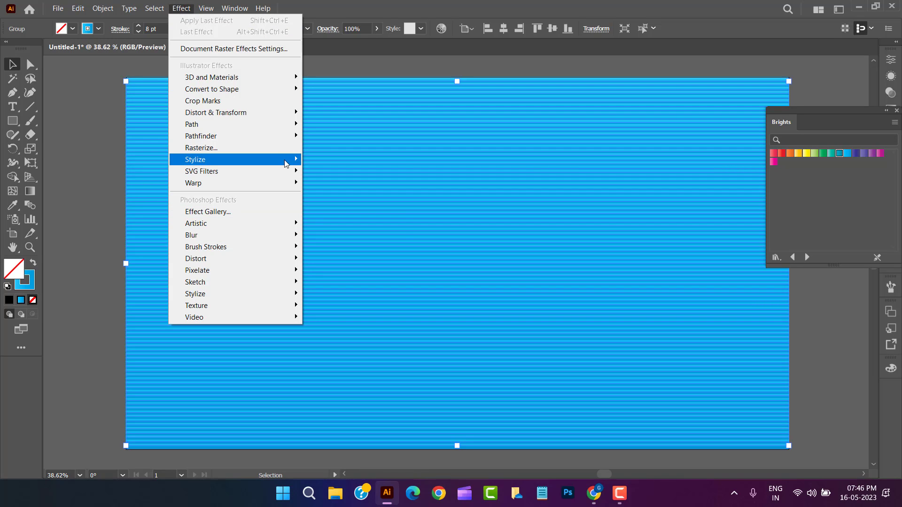
{"action": "left_click", "coordinate": [328, 160]}
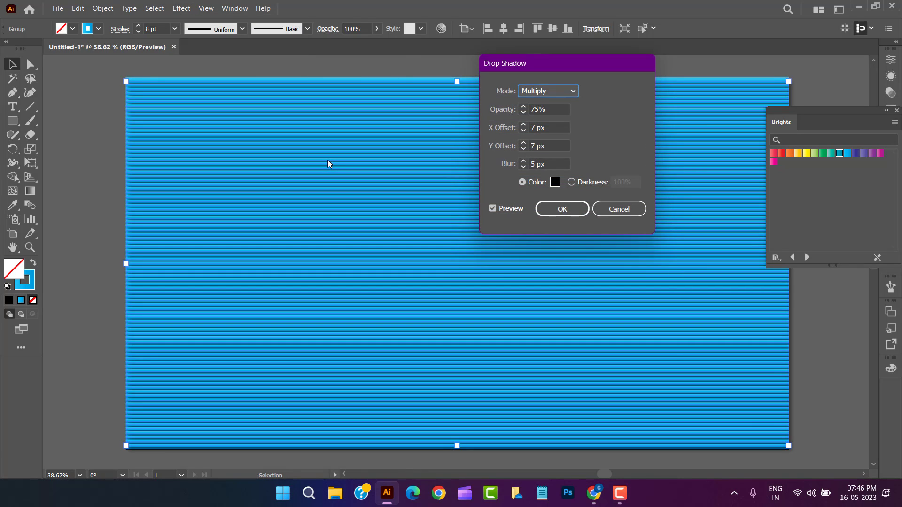
Set the drop shadow colour to dark grey and adjust its opacity and horizontal offset
{"action": "left_click", "coordinate": [555, 182]}
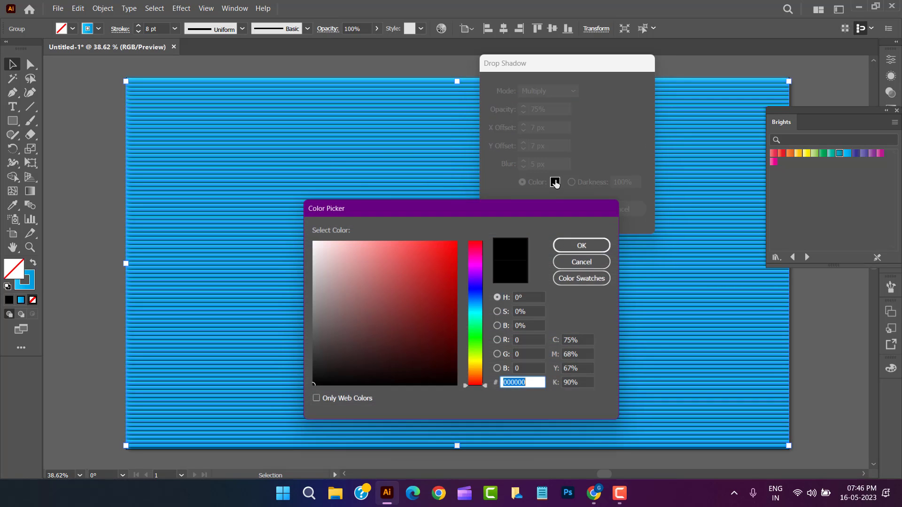
{"action": "left_click_drag", "start_coordinate": [318, 348], "coordinate": [310, 336]}
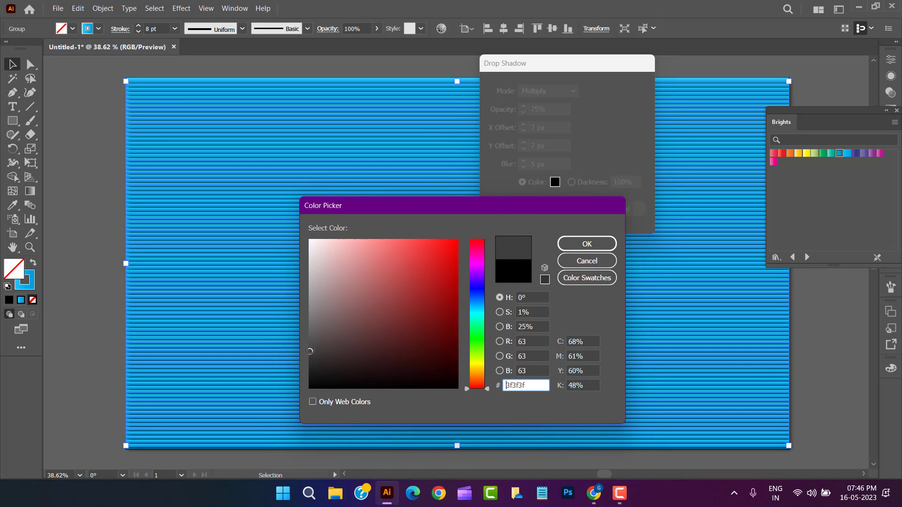
{"action": "left_click", "coordinate": [576, 244]}
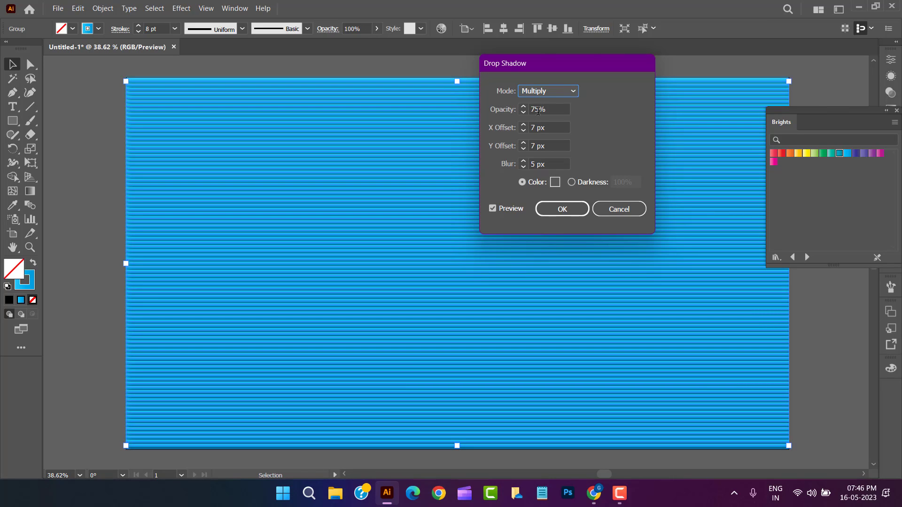
{"action": "left_click_drag", "start_coordinate": [538, 111], "coordinate": [527, 111]}
{"action": "type", "text": "20"}
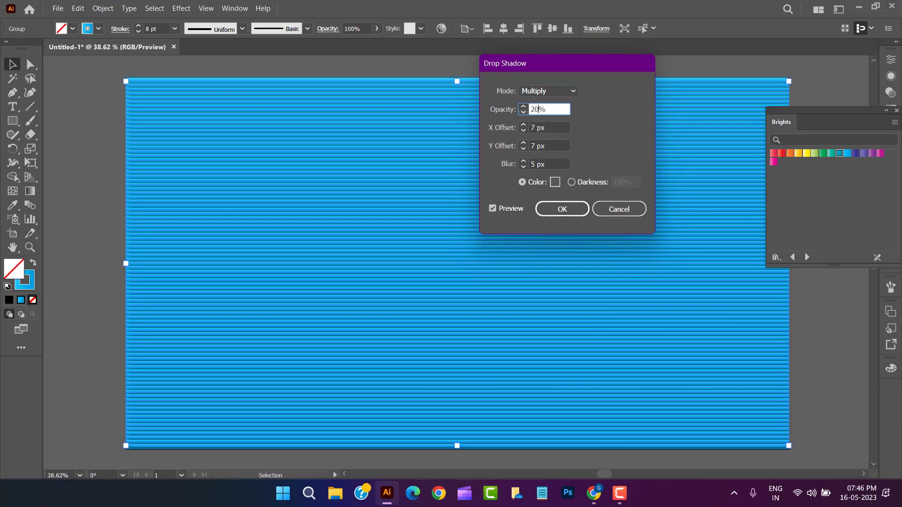
{"action": "left_click", "coordinate": [552, 125]}
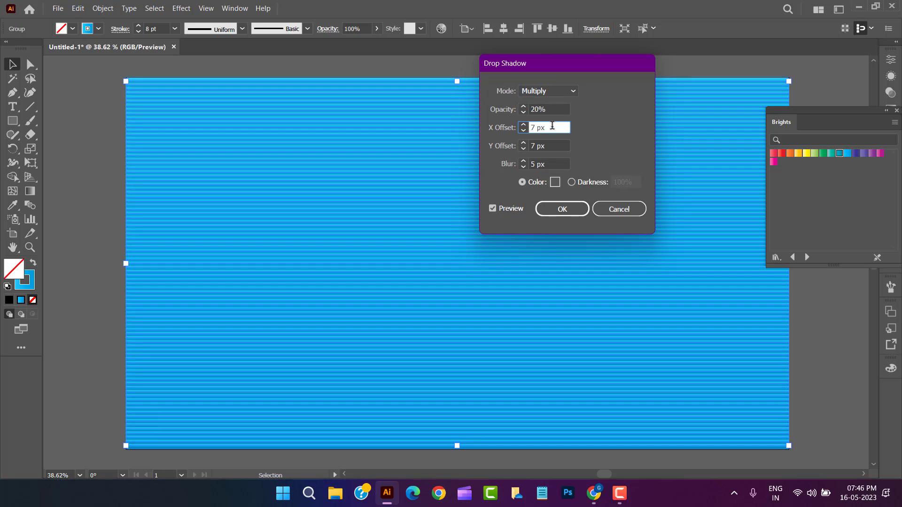
{"action": "left_click_drag", "start_coordinate": [550, 126], "coordinate": [528, 127]}
{"action": "type", "text": "2"}
{"action": "type", "text": "1"}
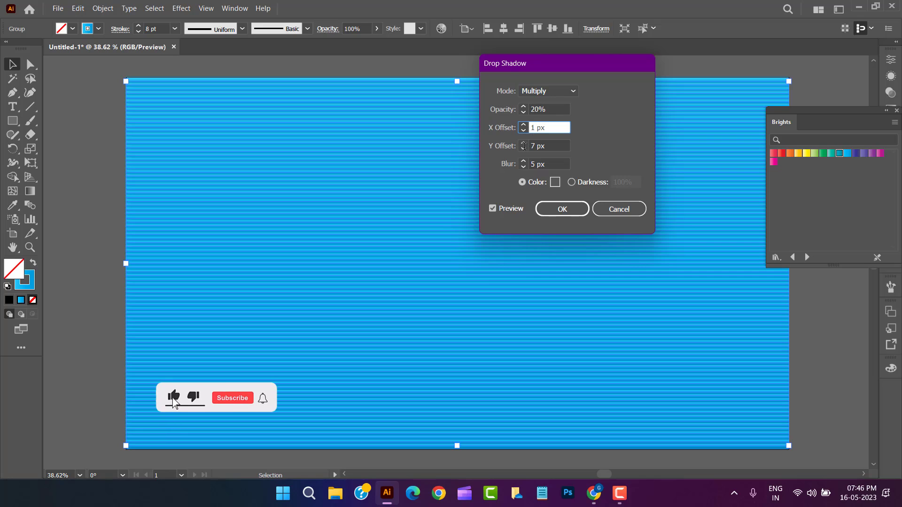
Finish the shadow with 1 px offsets, 2 px blur and 10% opacity, then apply it
{"action": "double_click", "coordinate": [533, 145]}
{"action": "type", "text": "1"}
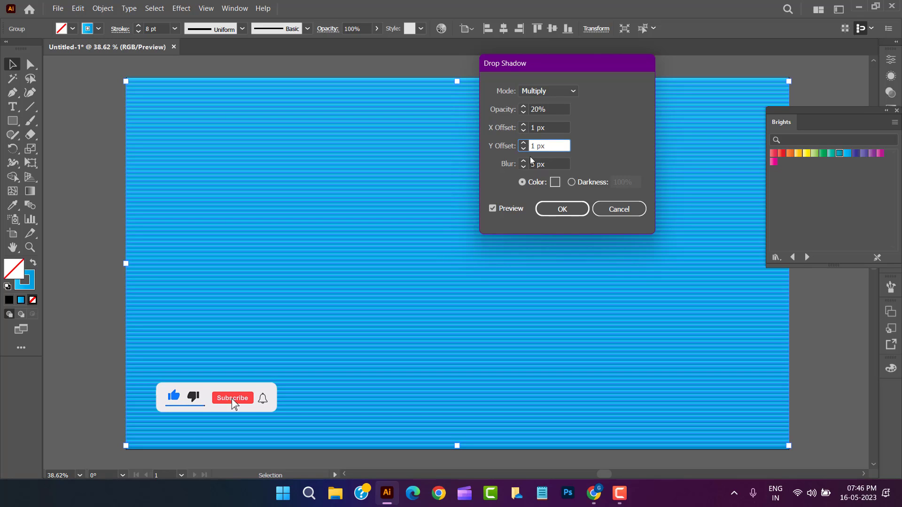
{"action": "left_click", "coordinate": [535, 164]}
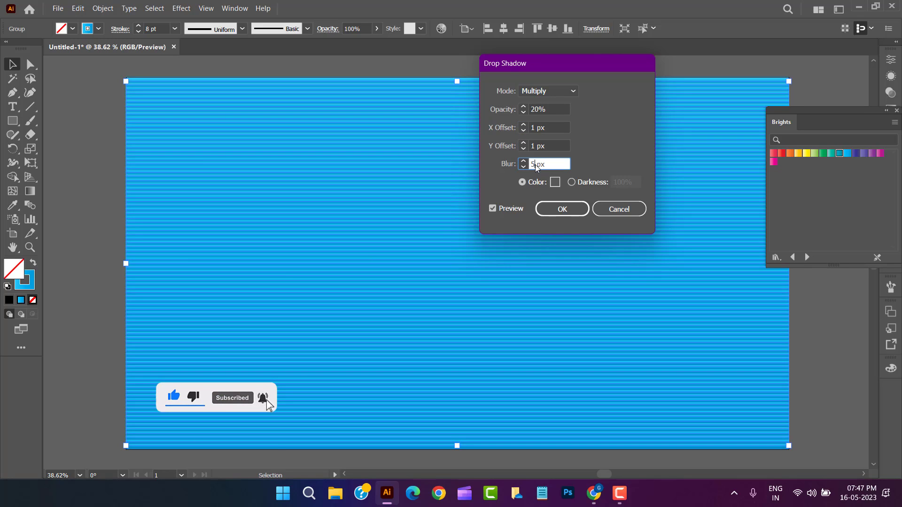
{"action": "double_click", "coordinate": [535, 164]}
{"action": "type", "text": "2"}
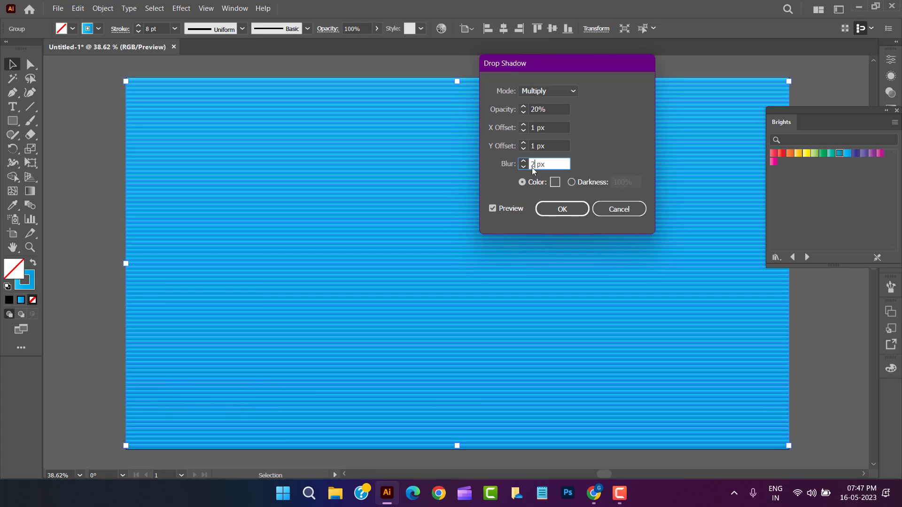
{"action": "left_click", "coordinate": [558, 128]}
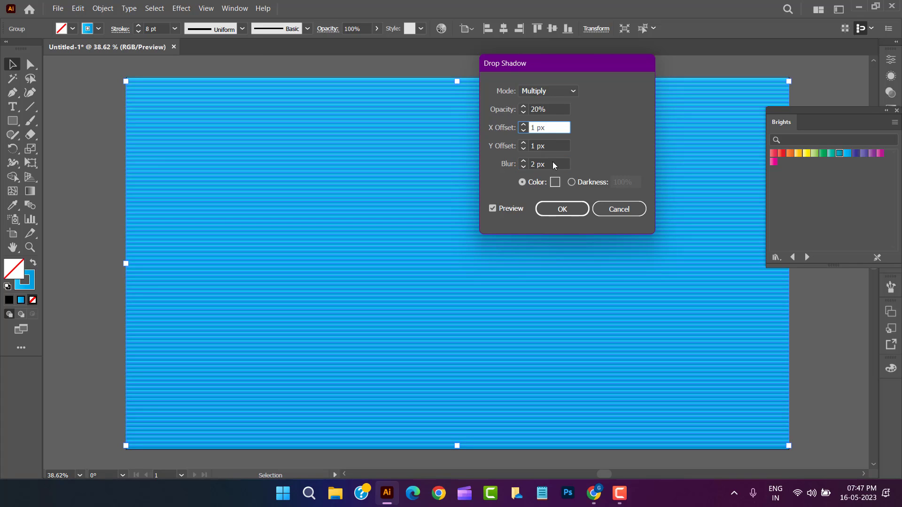
{"action": "double_click", "coordinate": [536, 109]}
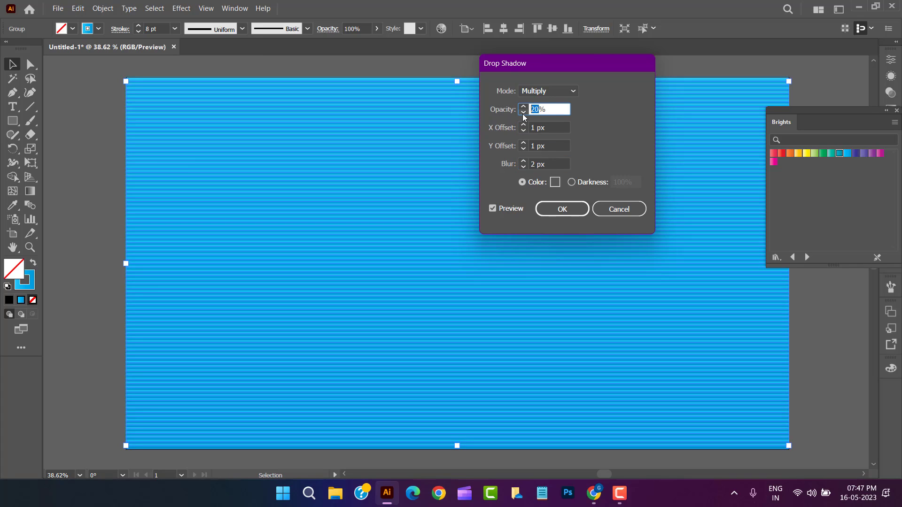
{"action": "type", "text": "1"}
{"action": "left_click", "coordinate": [554, 126]}
{"action": "left_click", "coordinate": [561, 209]}
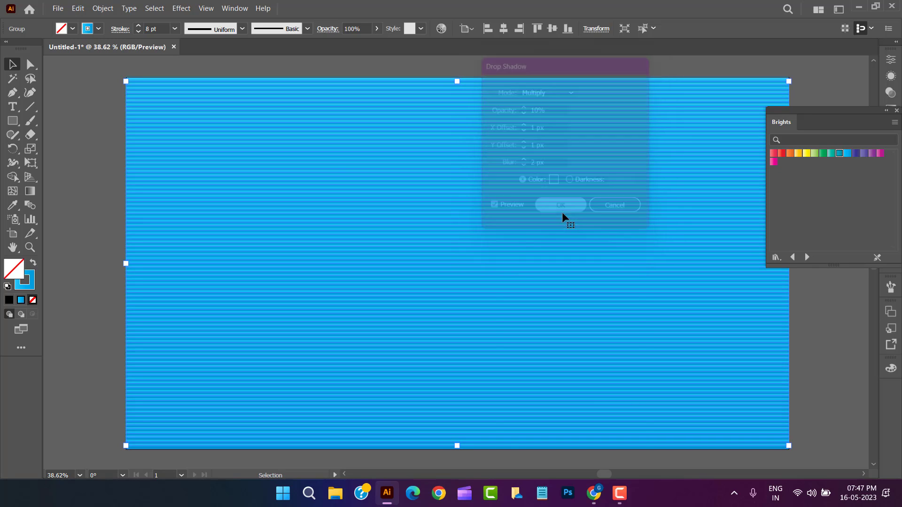
Close the Brights swatch library and lock the striped group in place
{"action": "left_click", "coordinate": [85, 113]}
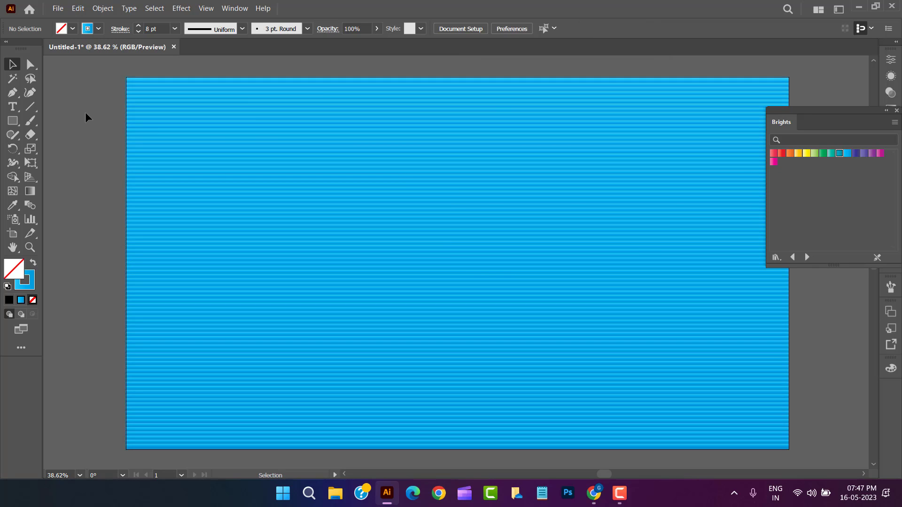
{"action": "left_click", "coordinate": [896, 111]}
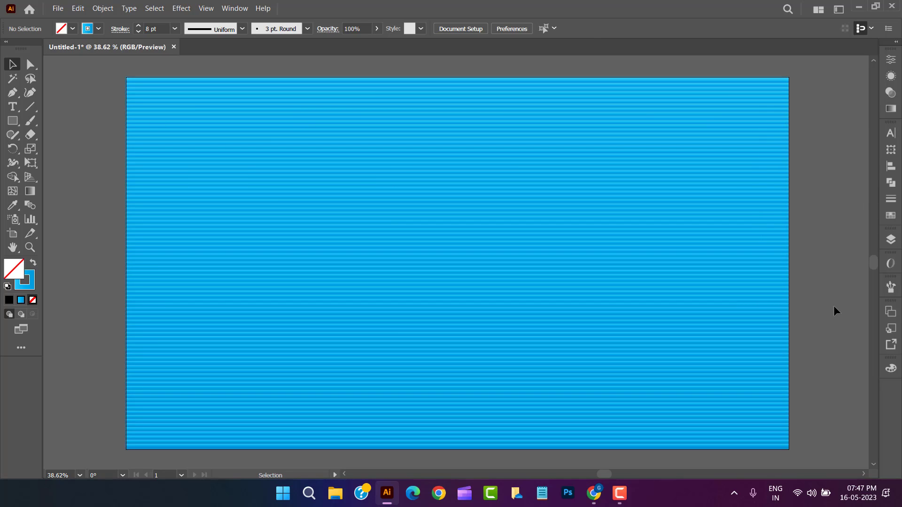
{"action": "left_click", "coordinate": [625, 96]}
{"action": "left_click", "coordinate": [103, 8]}
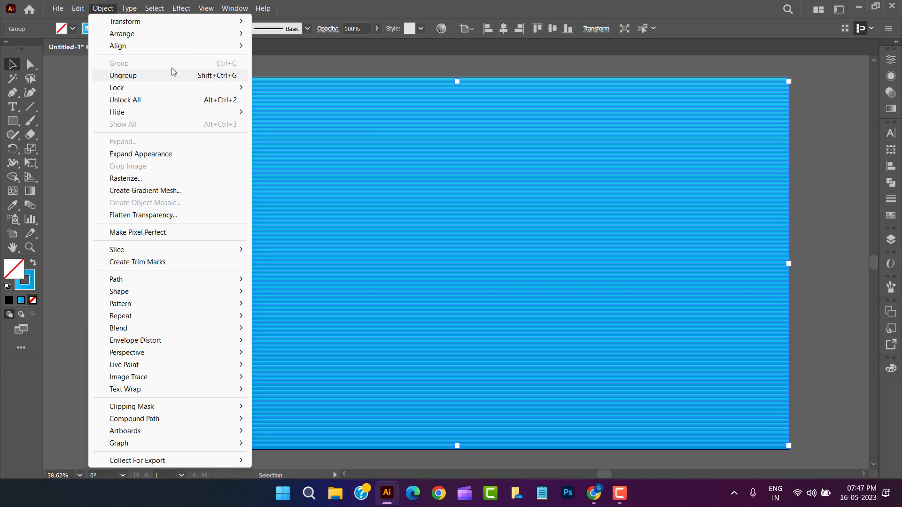
{"action": "left_click", "coordinate": [266, 91]}
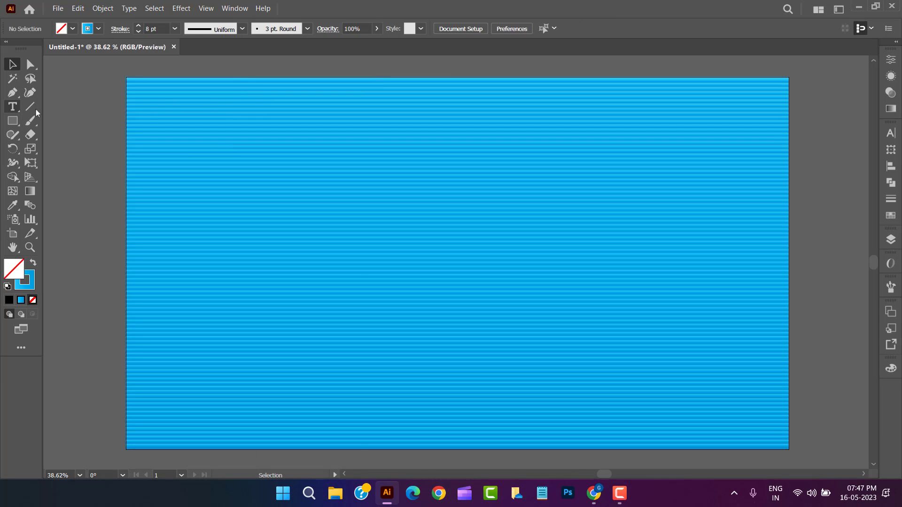
Type 'Type' on the artboard and scale it to about 424 pt near the centre
{"action": "key", "text": "t"}
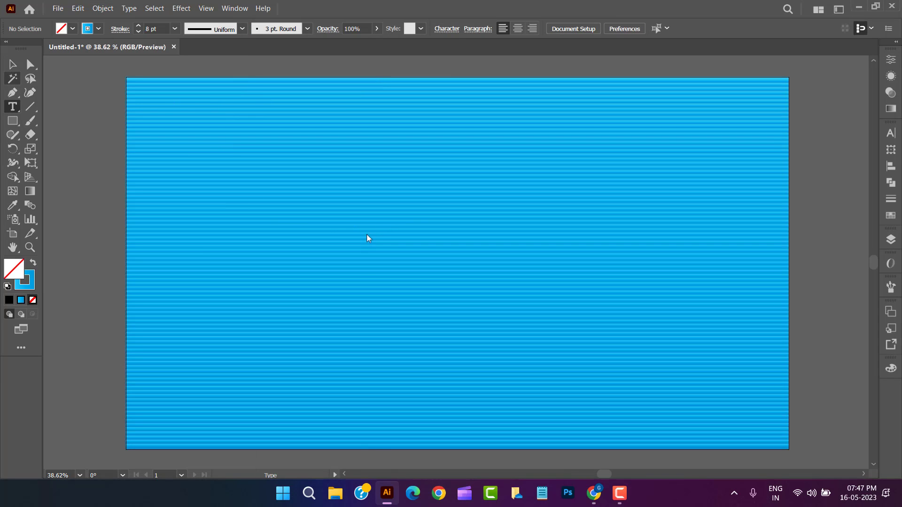
{"action": "left_click", "coordinate": [410, 210]}
{"action": "type", "text": "Type"}
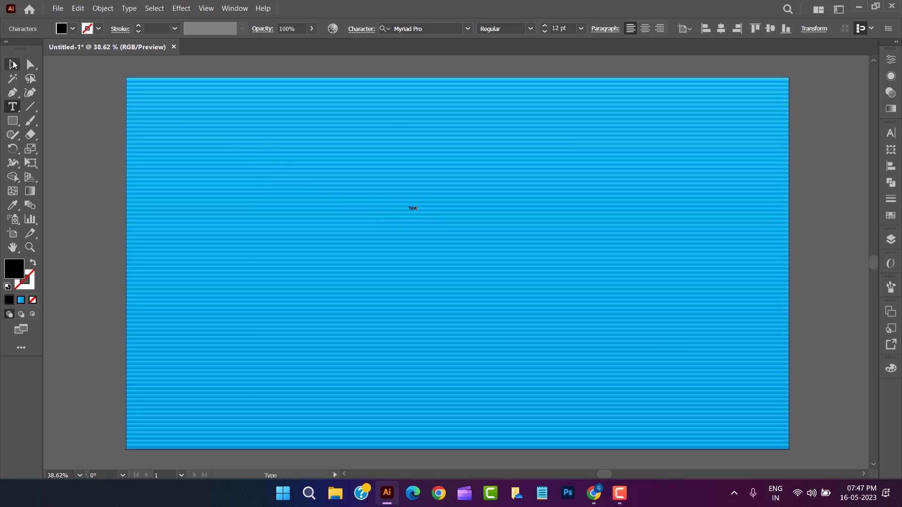
{"action": "left_click", "coordinate": [12, 64]}
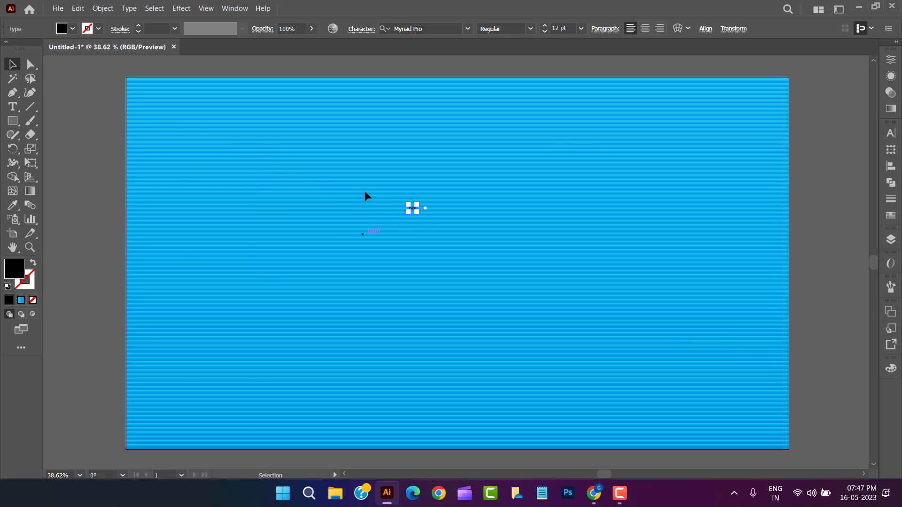
{"action": "left_click_drag", "start_coordinate": [417, 212], "coordinate": [592, 306]}
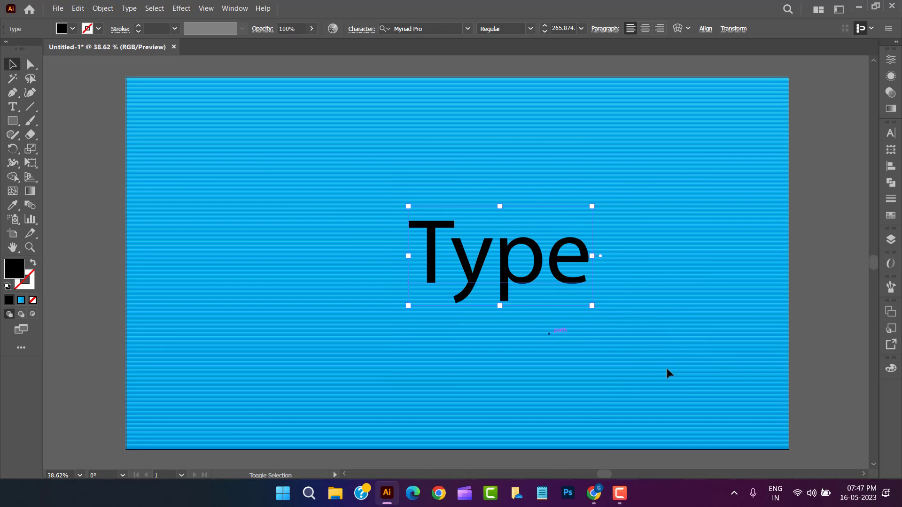
{"action": "left_click_drag", "start_coordinate": [525, 280], "coordinate": [427, 261]}
{"action": "left_click_drag", "start_coordinate": [490, 285], "coordinate": [600, 345]}
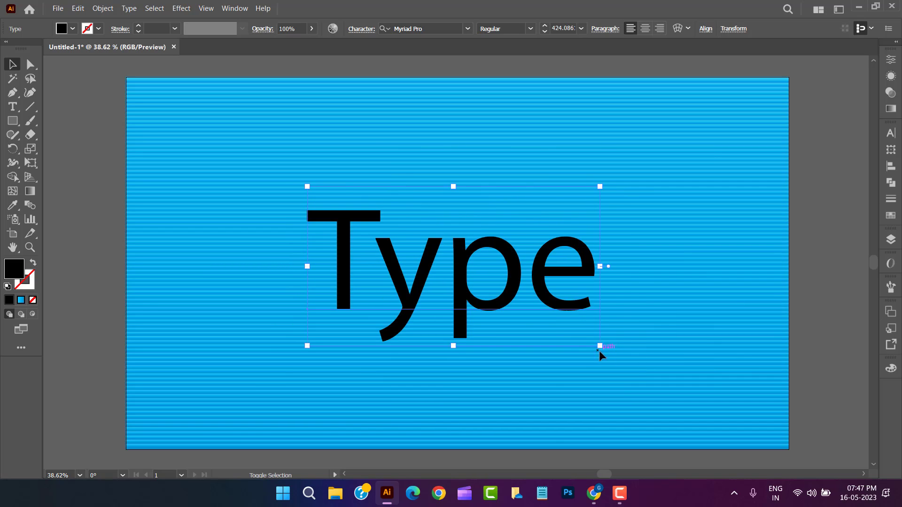
{"action": "left_click_drag", "start_coordinate": [500, 302], "coordinate": [495, 283]}
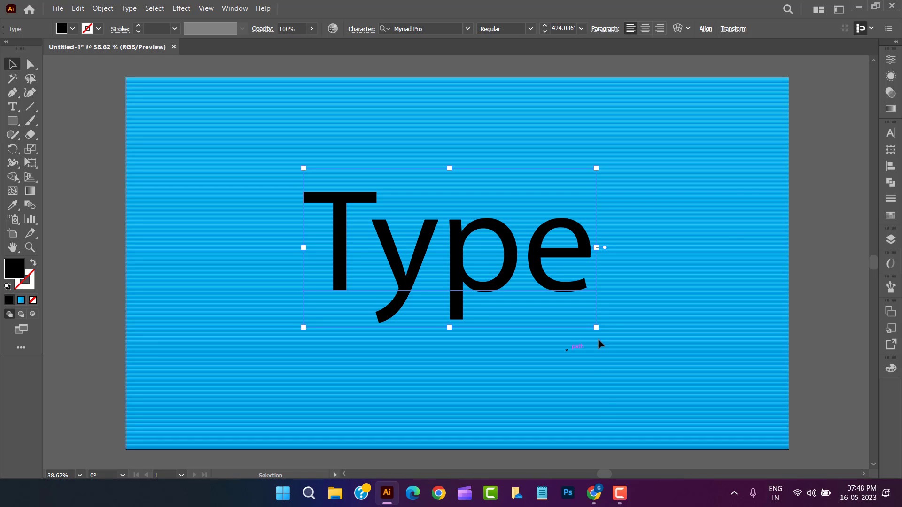
Scroll through the font list and set the 'Type' text to Betty Finty Regular
{"action": "left_click", "coordinate": [889, 133]}
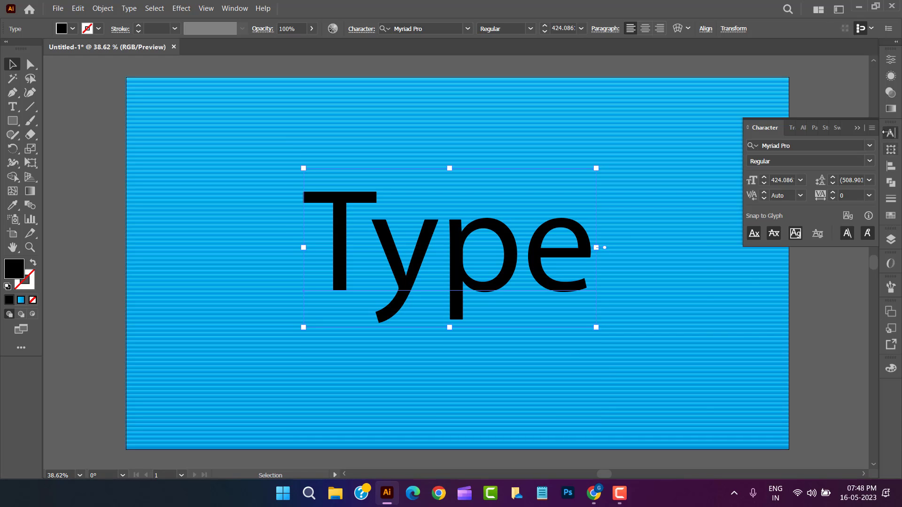
{"action": "left_click", "coordinate": [870, 145]}
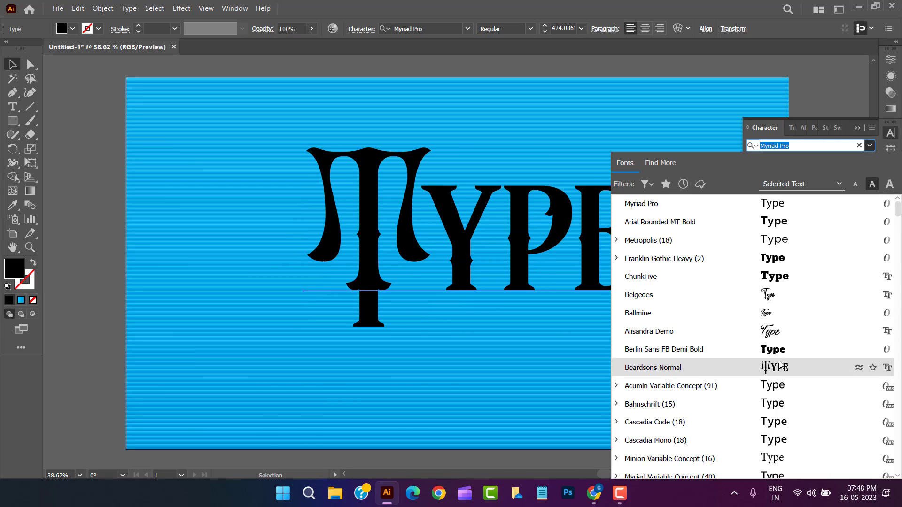
{"action": "scroll", "coordinate": [780, 364], "scroll_direction": "down", "scroll_amount": 3}
{"action": "scroll", "coordinate": [780, 364], "scroll_direction": "down", "scroll_amount": 3}
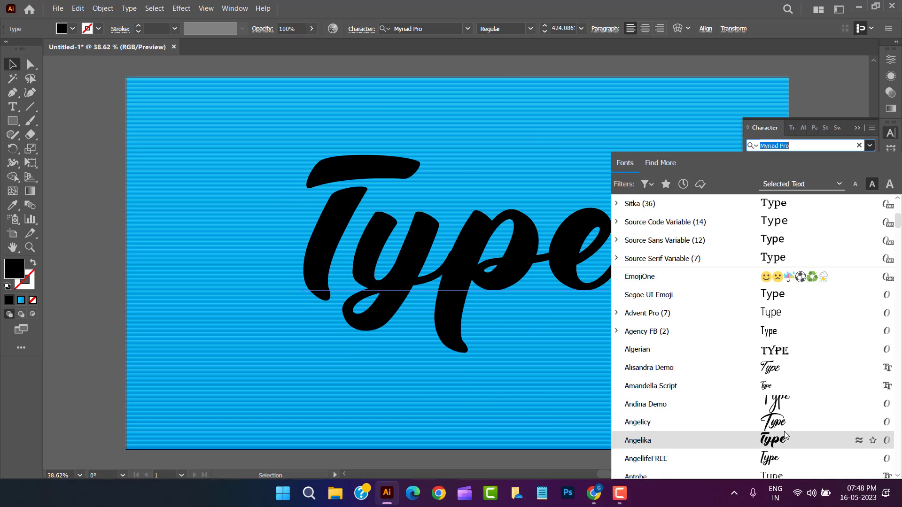
{"action": "scroll", "coordinate": [784, 434], "scroll_direction": "down", "scroll_amount": 1}
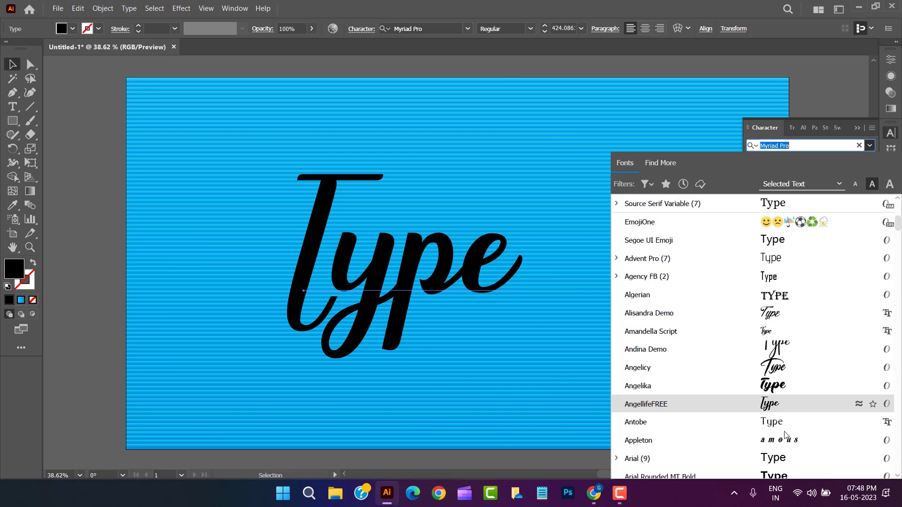
{"action": "scroll", "coordinate": [782, 282], "scroll_direction": "down", "scroll_amount": 1}
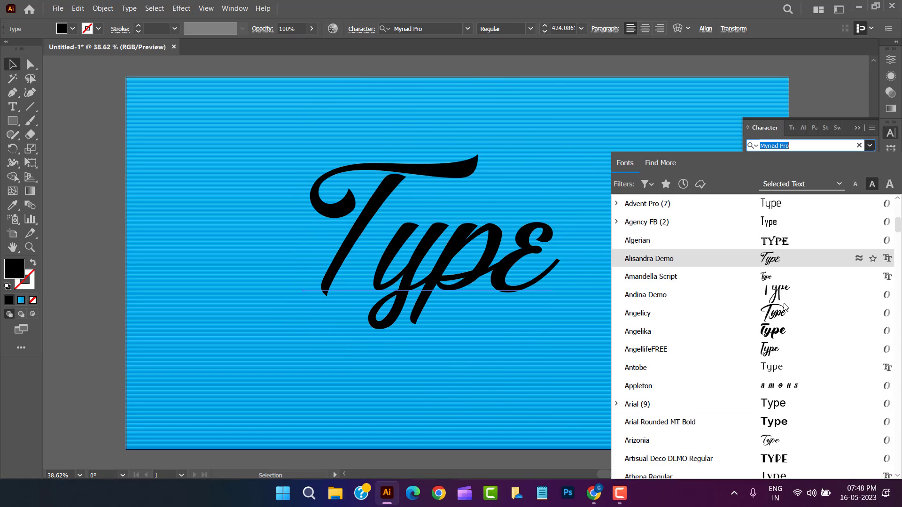
{"action": "scroll", "coordinate": [782, 329], "scroll_direction": "down", "scroll_amount": 2}
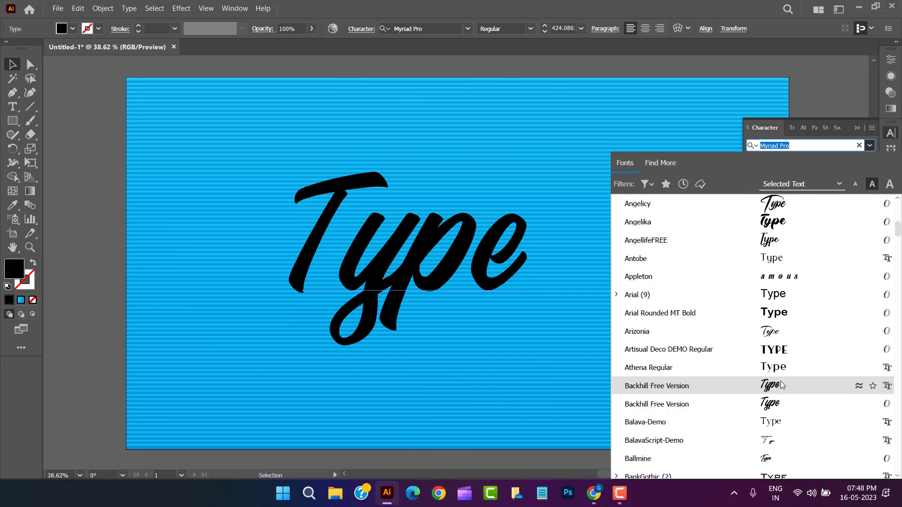
{"action": "key", "text": "Down"}
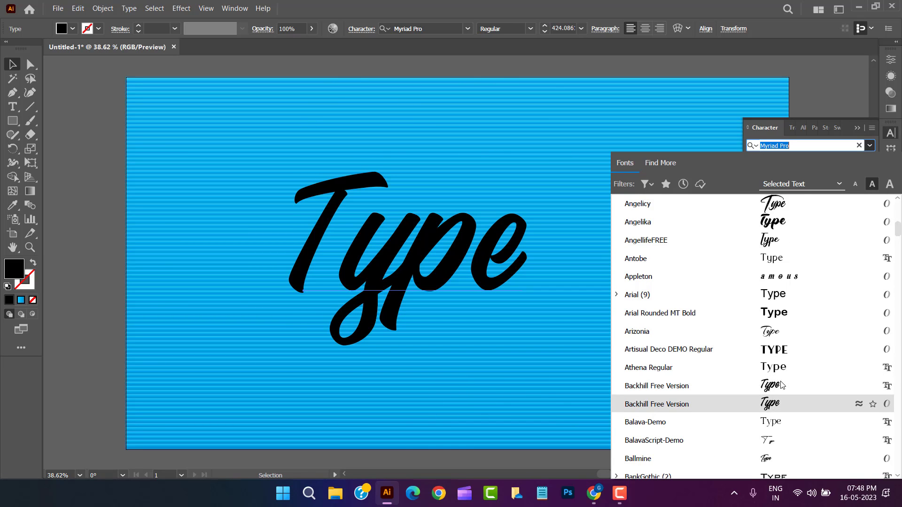
{"action": "scroll", "coordinate": [782, 385], "scroll_direction": "down", "scroll_amount": 2}
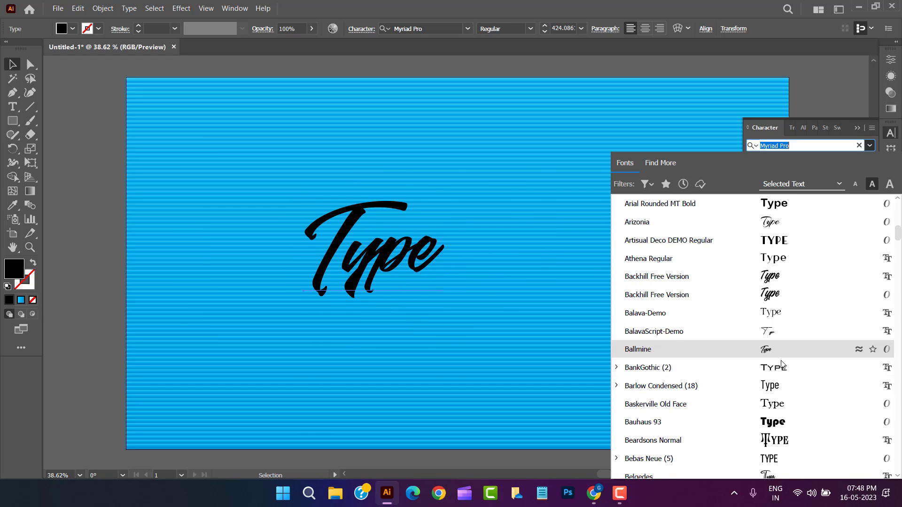
{"action": "scroll", "coordinate": [783, 383], "scroll_direction": "down", "scroll_amount": 1}
{"action": "scroll", "coordinate": [784, 383], "scroll_direction": "down", "scroll_amount": 3}
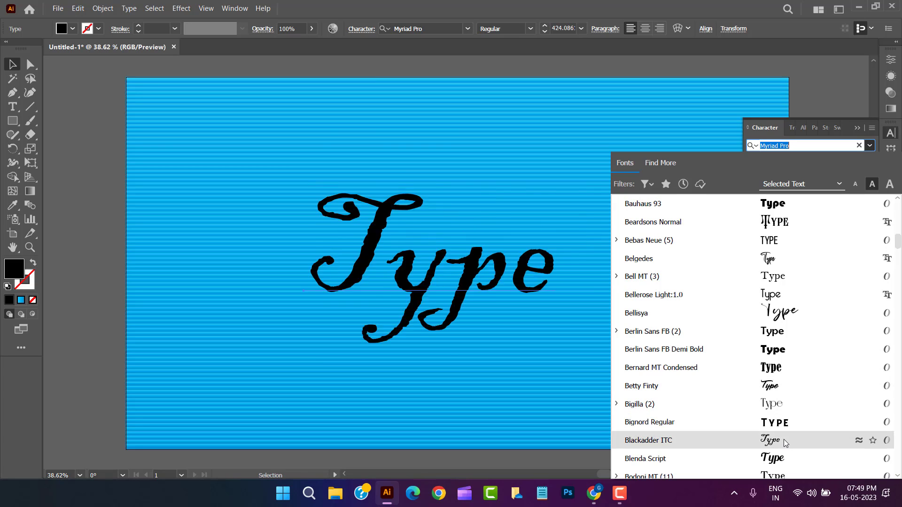
{"action": "left_click", "coordinate": [782, 385]}
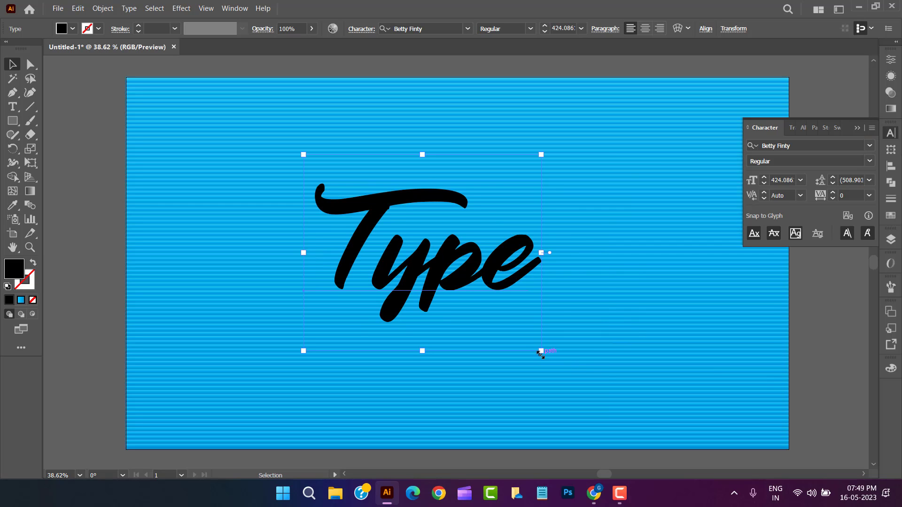
Enlarge the text to about 528 pt, centre it on the artboard, and show the Appearance panel
{"action": "left_click_drag", "start_coordinate": [541, 352], "coordinate": [572, 372]}
{"action": "left_click_drag", "start_coordinate": [506, 288], "coordinate": [521, 297]}
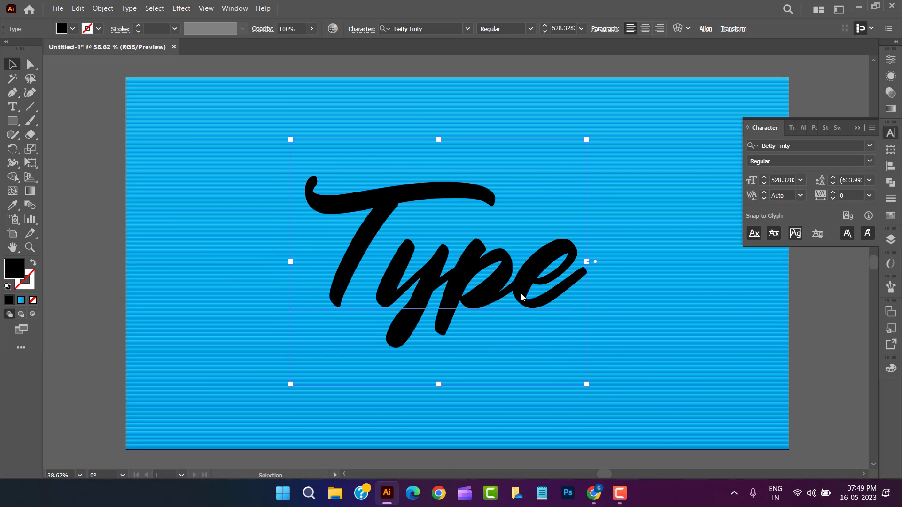
{"action": "left_click", "coordinate": [890, 166]}
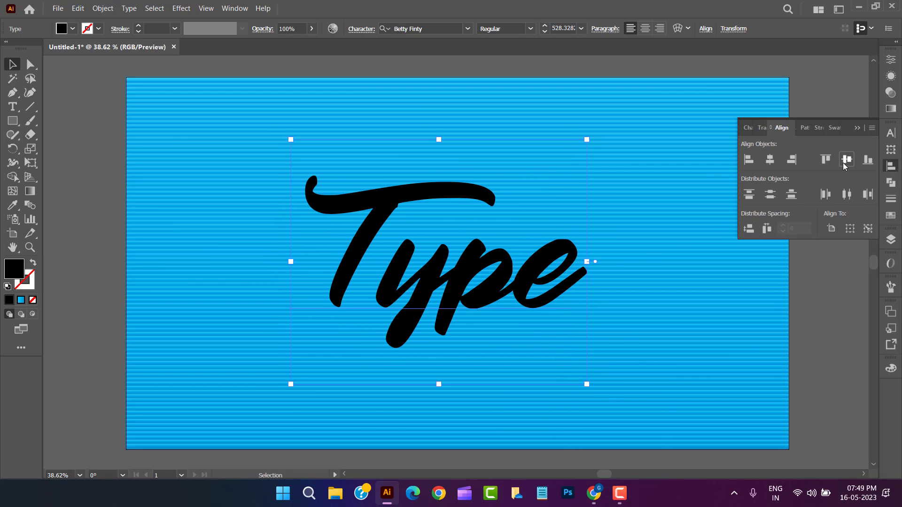
{"action": "left_click", "coordinate": [845, 166]}
{"action": "left_click", "coordinate": [769, 159]}
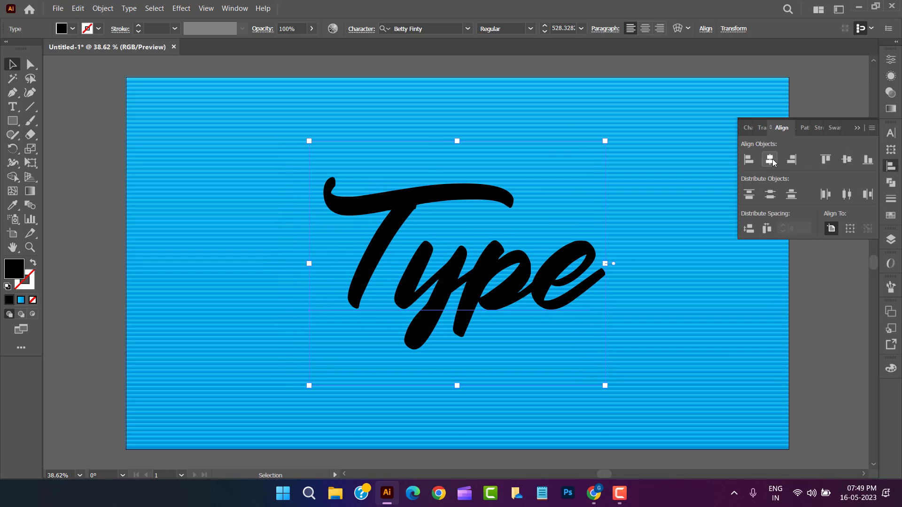
{"action": "left_click", "coordinate": [891, 77]}
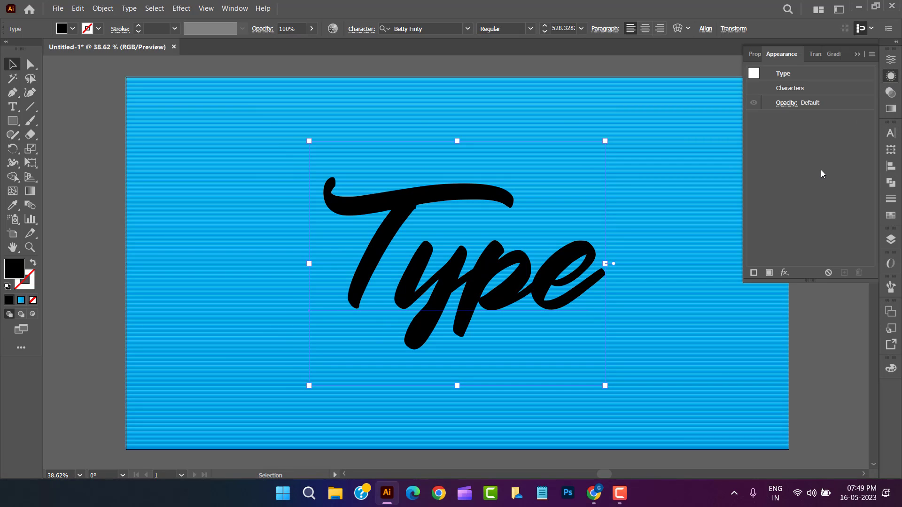
Add a new fill to the Type text with a 29 px Offset Path effect
{"action": "left_click", "coordinate": [769, 273]}
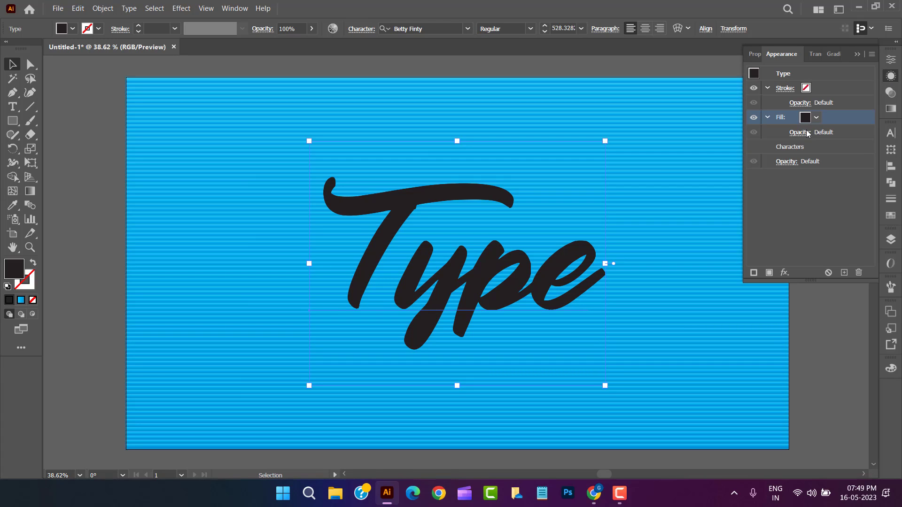
{"action": "left_click", "coordinate": [785, 273]}
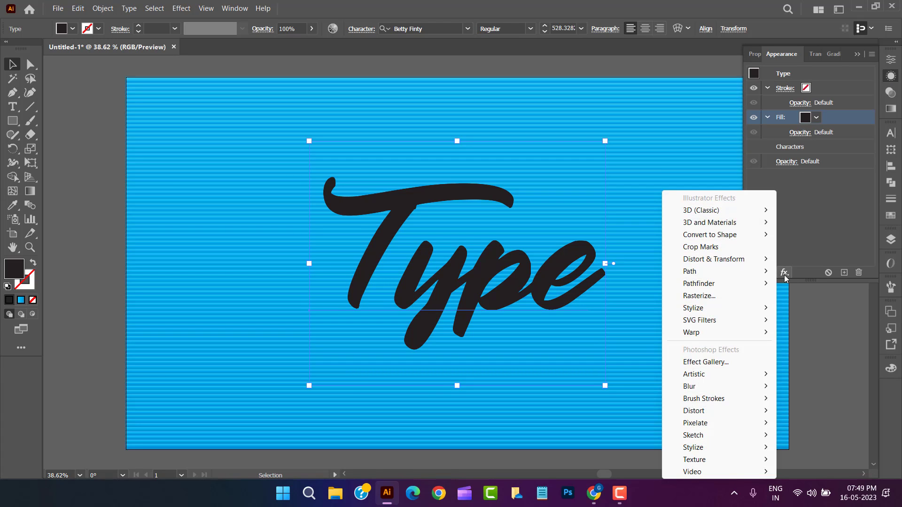
{"action": "mouse_move", "coordinate": [690, 272]}
{"action": "left_click", "coordinate": [819, 271]}
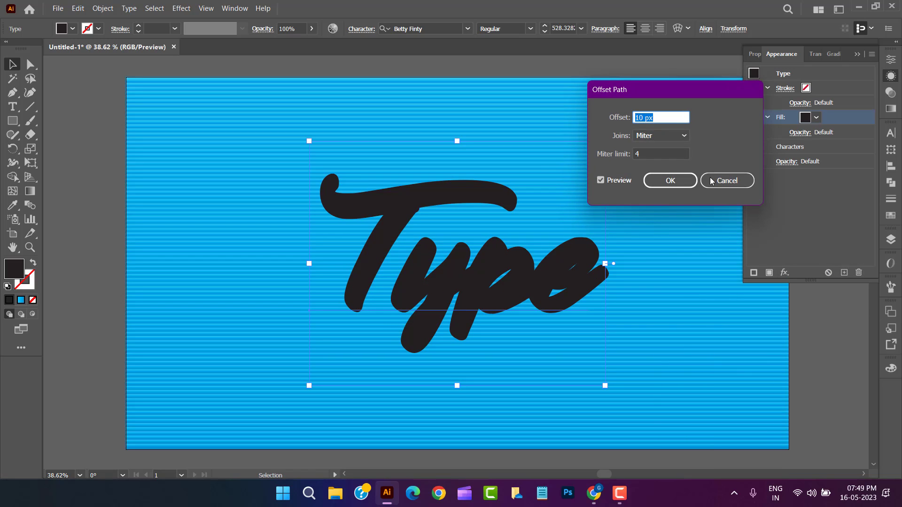
{"action": "key", "text": "Up"}
{"action": "key", "text": "Up"}
{"action": "key", "text": "Up"}
{"action": "key", "text": "Up"}
{"action": "key", "text": "Up"}
{"action": "key", "text": "Up"}
{"action": "key", "text": "Up"}
{"action": "key", "text": "Up"}
{"action": "key", "text": "Up"}
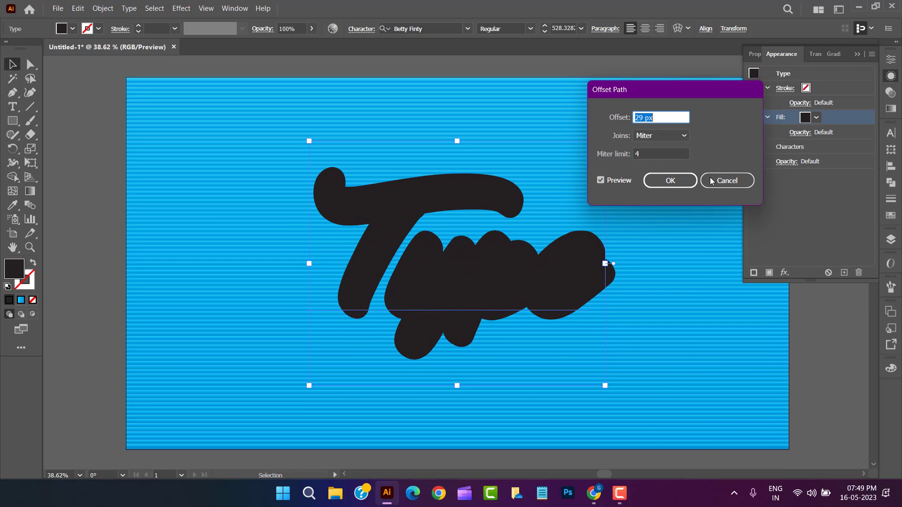
{"action": "key", "text": "Up"}
{"action": "key", "text": "Up"}
{"action": "key", "text": "Up"}
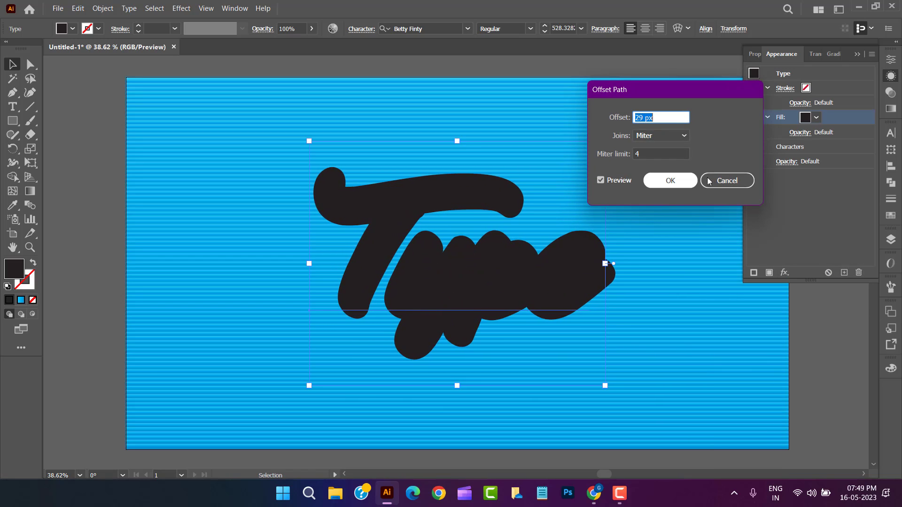
{"action": "left_click", "coordinate": [677, 180]}
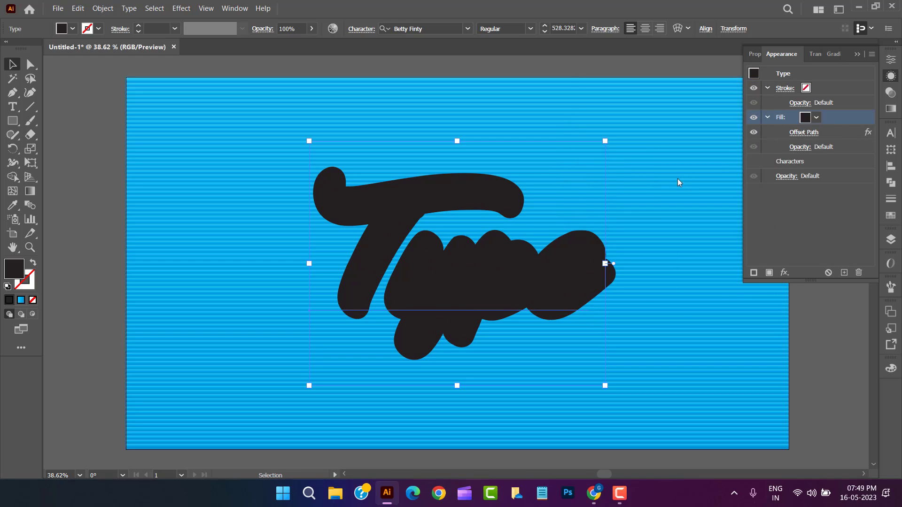
Load the Brights swatch library and give the offset fill its red gradient
{"action": "left_click", "coordinate": [818, 117]}
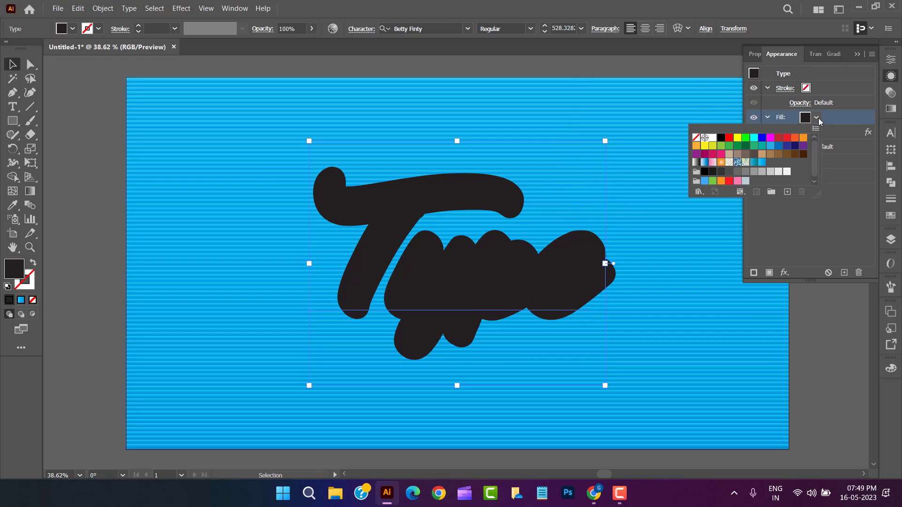
{"action": "left_click", "coordinate": [699, 193]}
{"action": "mouse_move", "coordinate": [743, 283]}
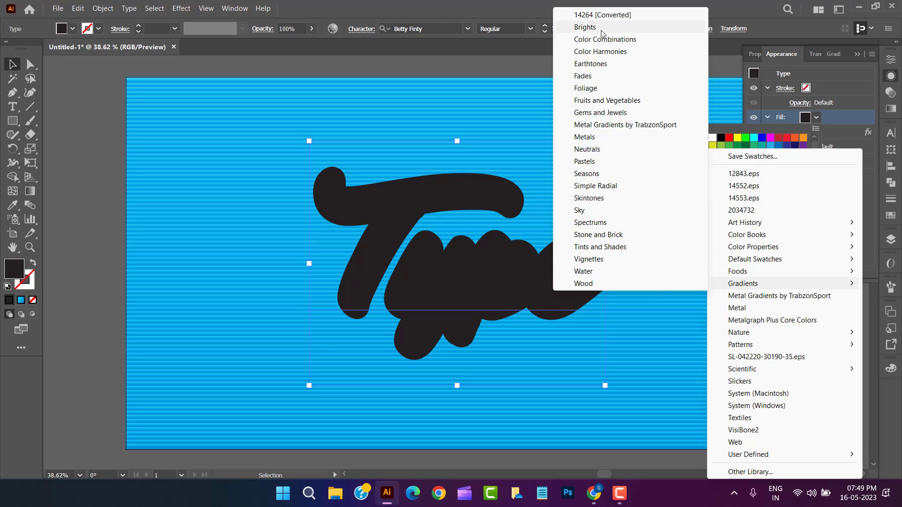
{"action": "left_click", "coordinate": [585, 28]}
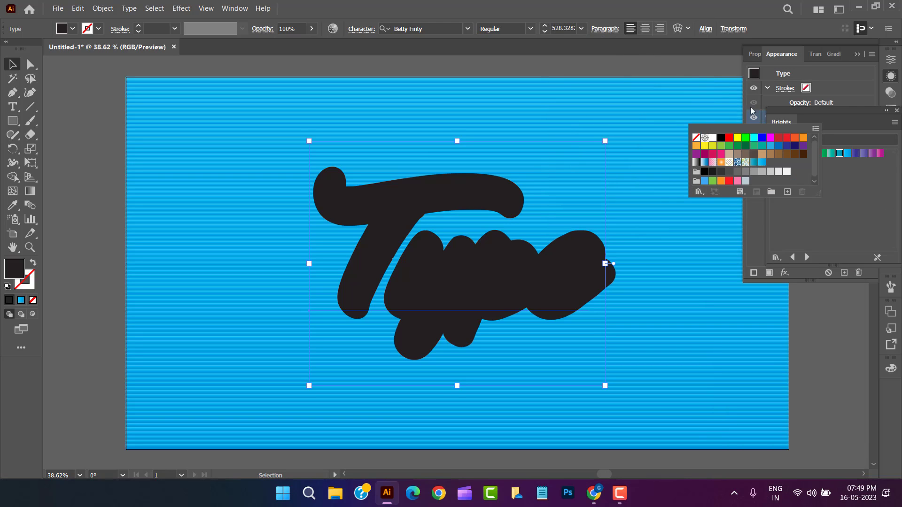
{"action": "left_click", "coordinate": [829, 216]}
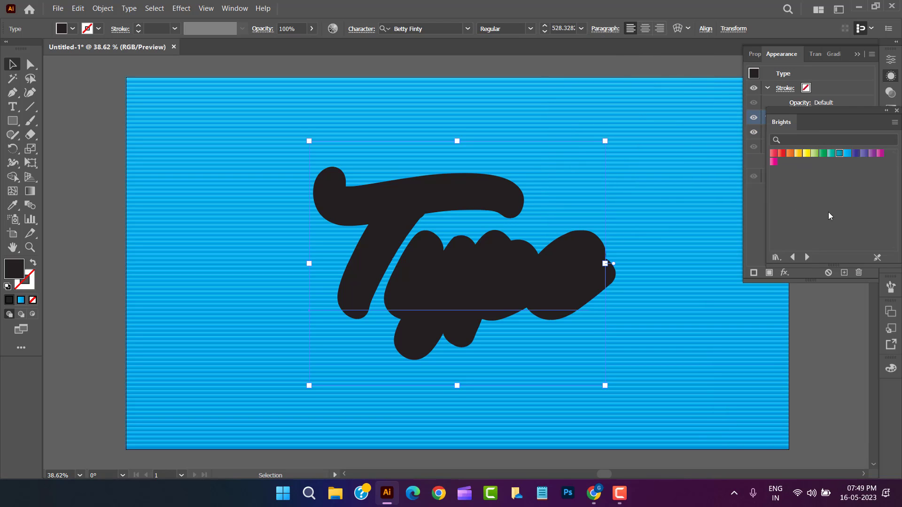
{"action": "left_click", "coordinate": [789, 154]}
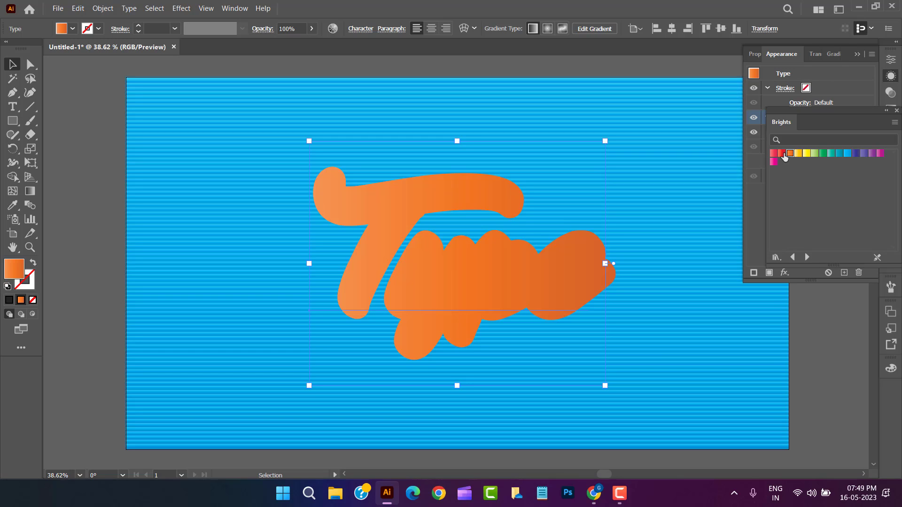
{"action": "left_click", "coordinate": [782, 154]}
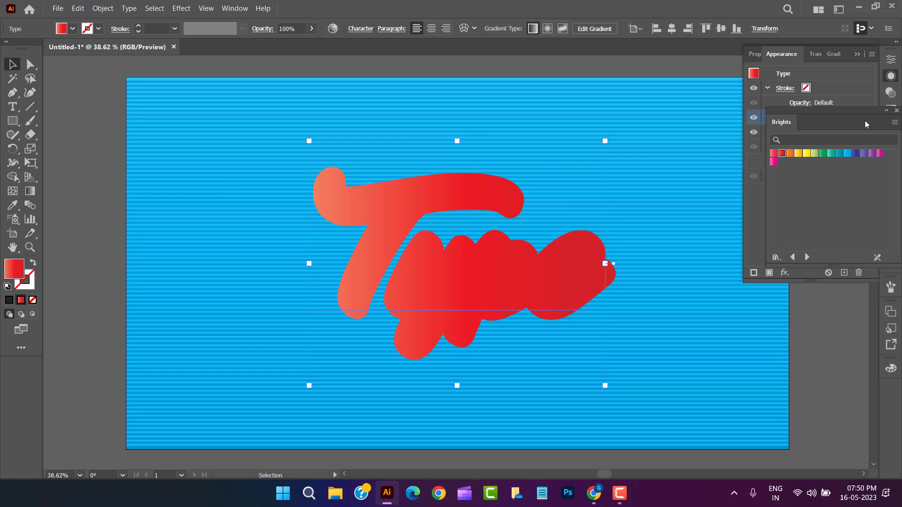
Set the red gradient angle to -90° and deselect the text
{"action": "left_click", "coordinate": [897, 112]}
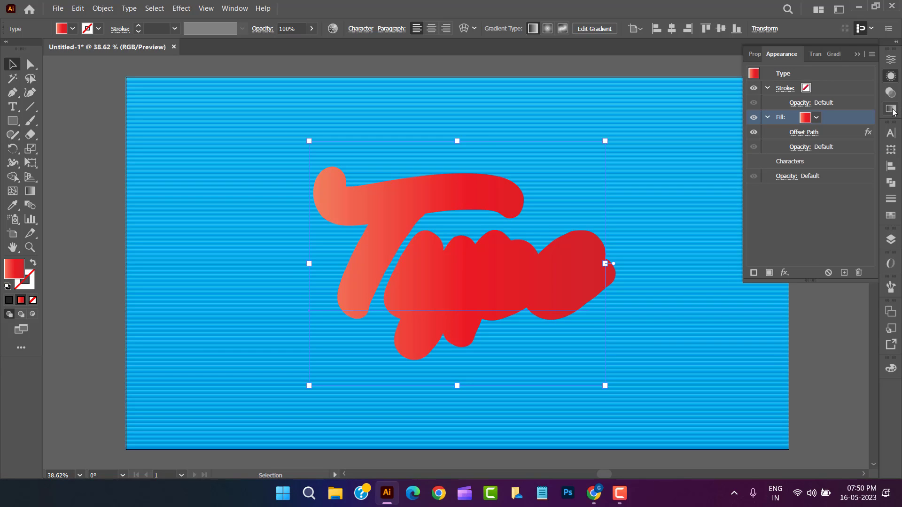
{"action": "left_click", "coordinate": [891, 108]}
{"action": "left_click", "coordinate": [829, 120]}
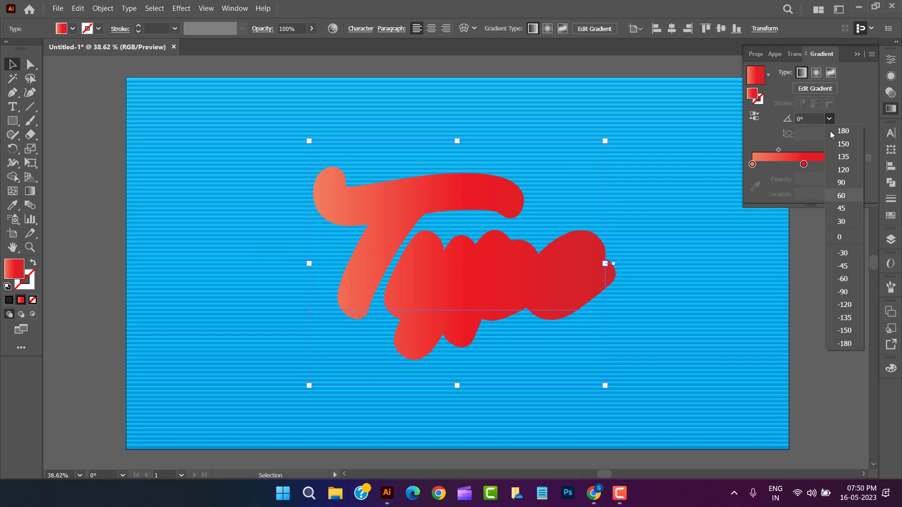
{"action": "left_click", "coordinate": [839, 288]}
{"action": "left_click", "coordinate": [830, 258]}
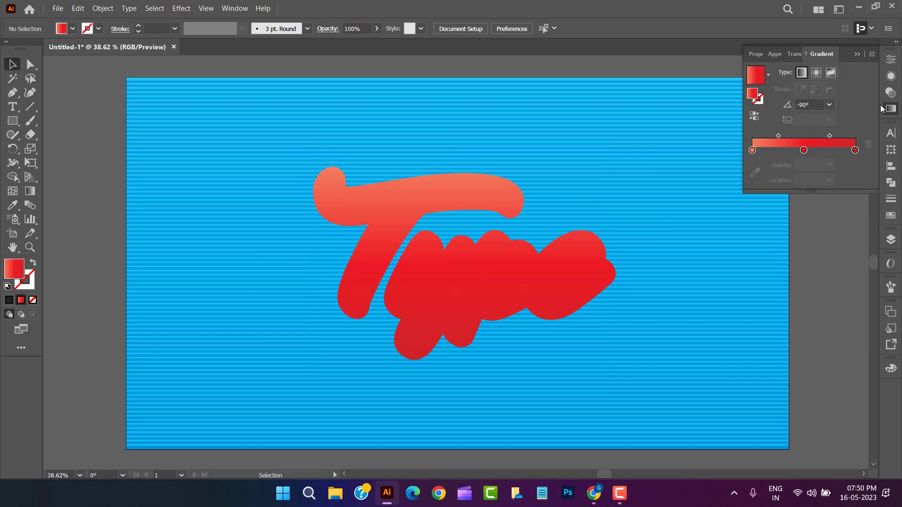
{"action": "left_click", "coordinate": [891, 76]}
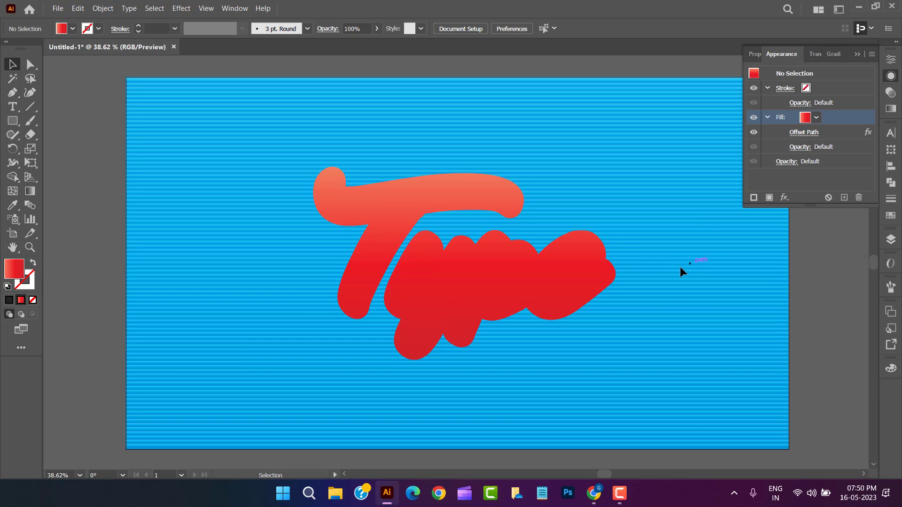
Add another fill to the text's appearance and make it white
{"action": "left_click", "coordinate": [771, 197]}
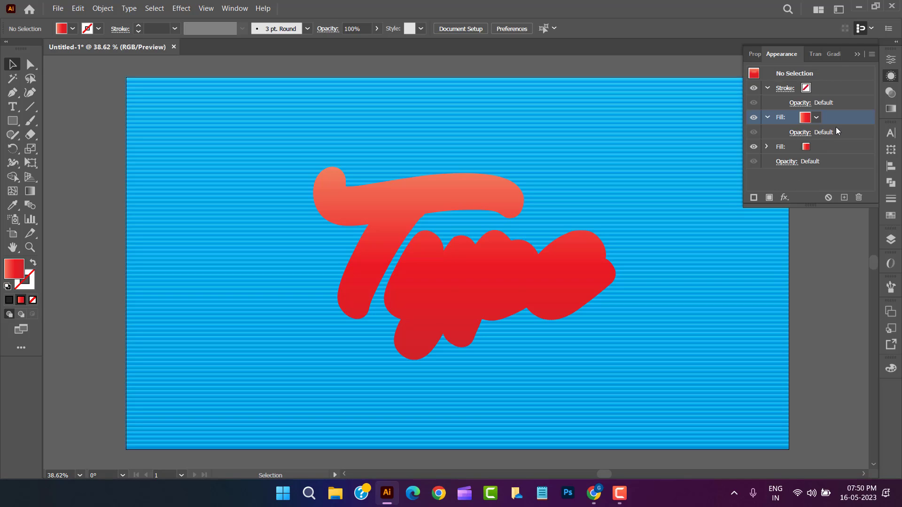
{"action": "left_click", "coordinate": [816, 117]}
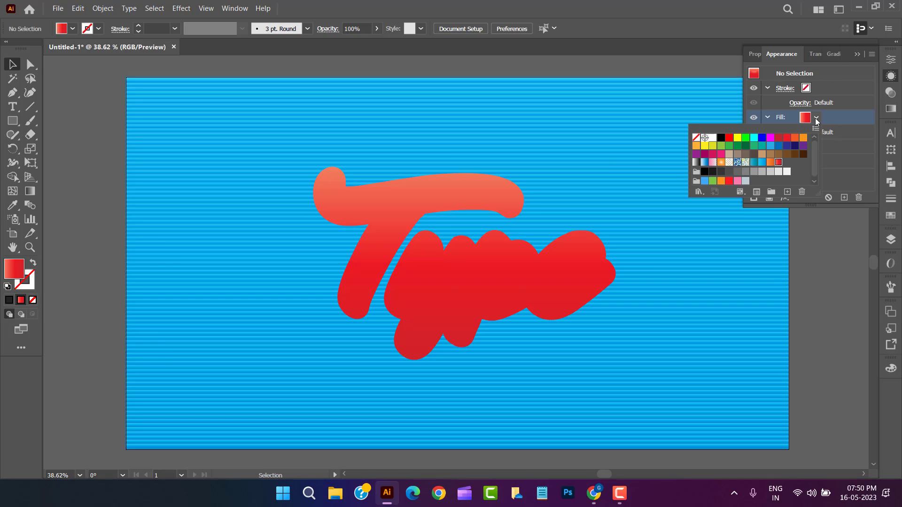
{"action": "left_click", "coordinate": [712, 137]}
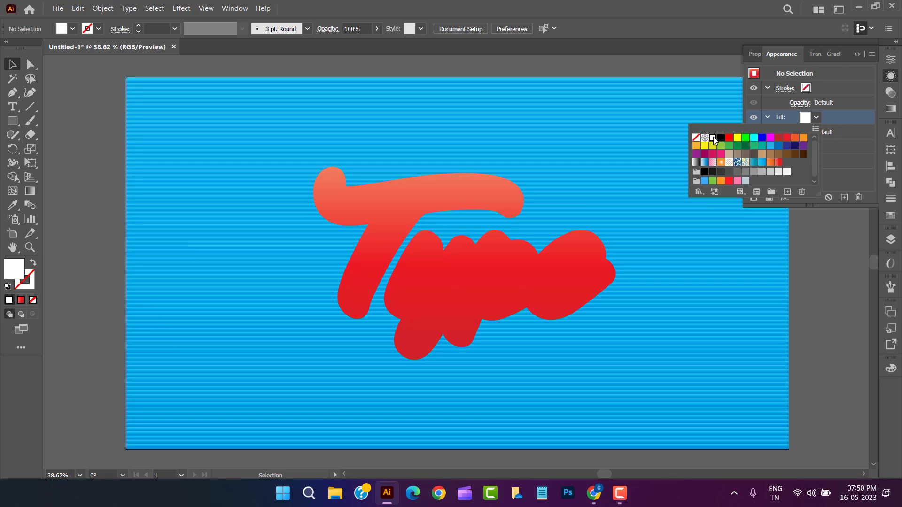
{"action": "left_click", "coordinate": [849, 133]}
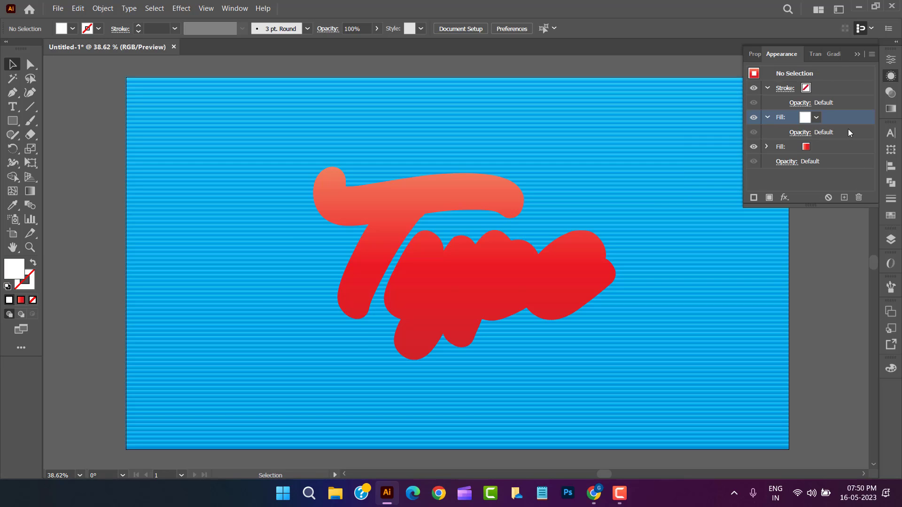
Reselect the Type text and make sure its top fill is white
{"action": "left_click", "coordinate": [542, 267]}
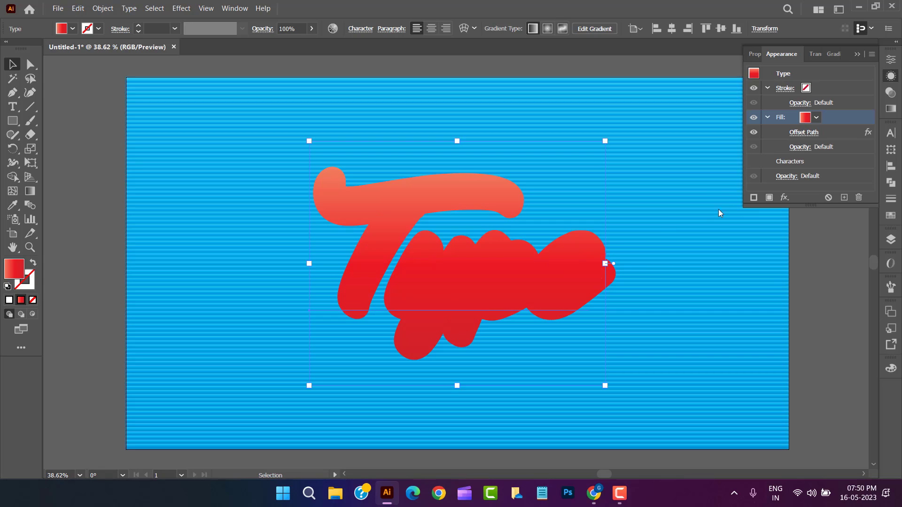
{"action": "left_click", "coordinate": [816, 117]}
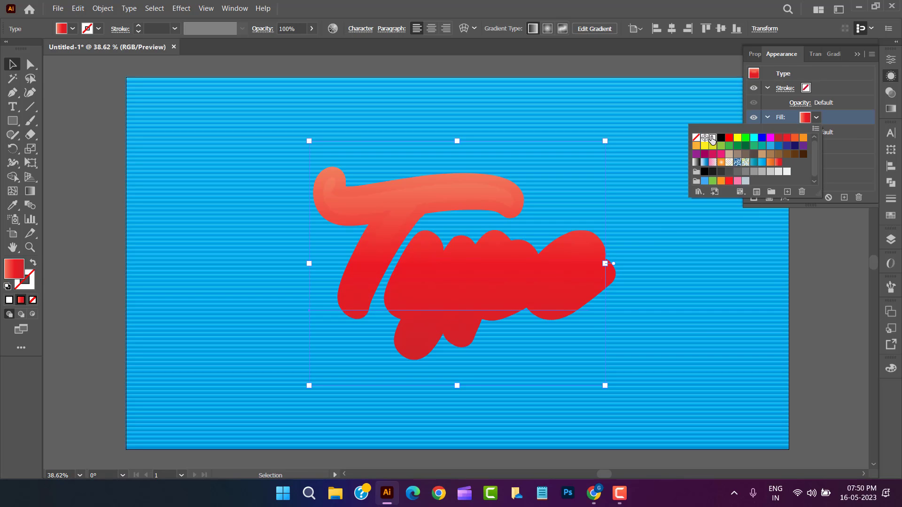
{"action": "left_click", "coordinate": [713, 137]}
{"action": "left_click", "coordinate": [854, 180]}
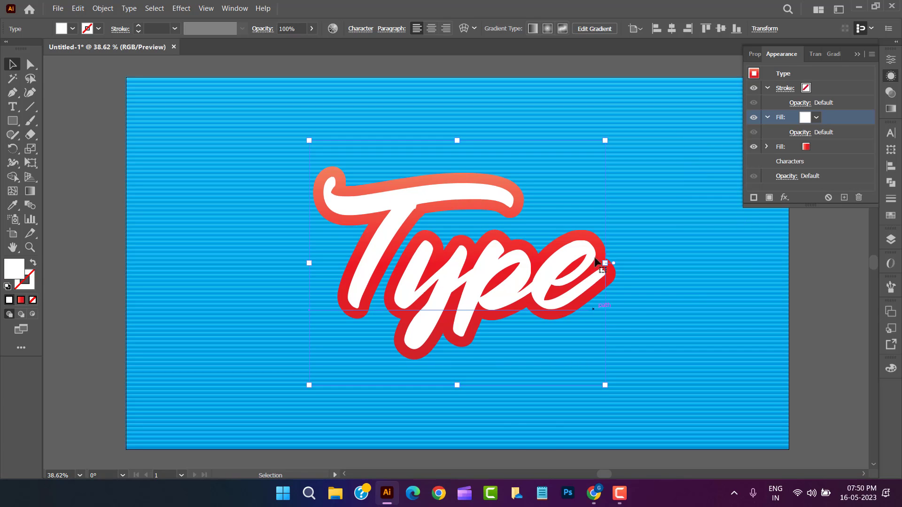
{"action": "left_click", "coordinate": [825, 146]}
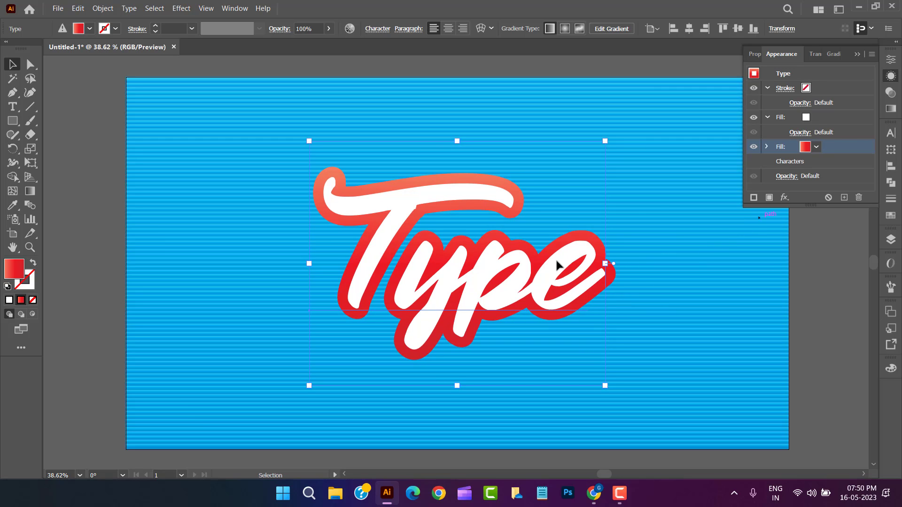
Duplicate the white fill and give the lower copy a 13 px Offset Path
{"action": "left_click", "coordinate": [828, 119]}
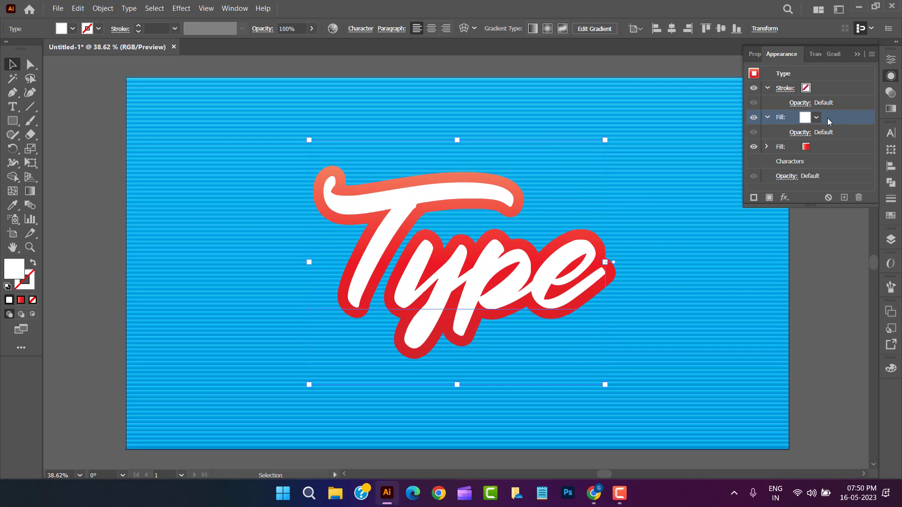
{"action": "left_click", "coordinate": [767, 197]}
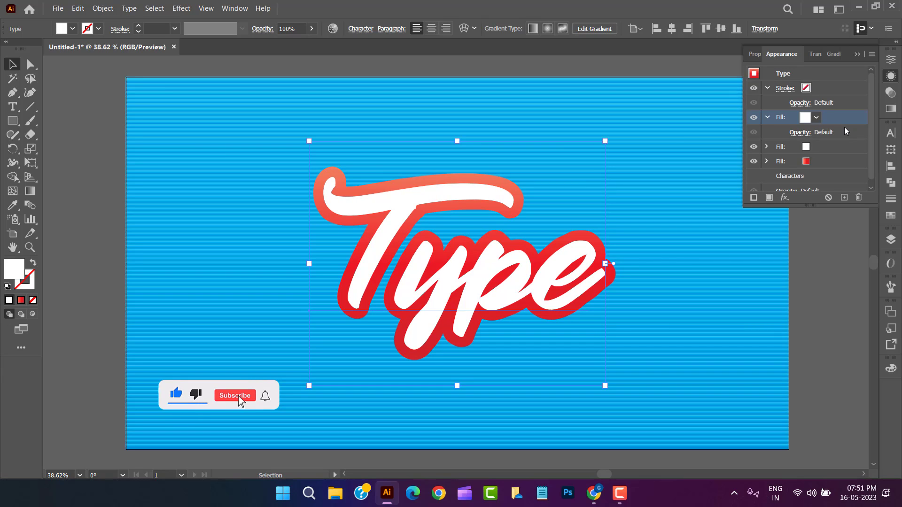
{"action": "left_click", "coordinate": [841, 147]}
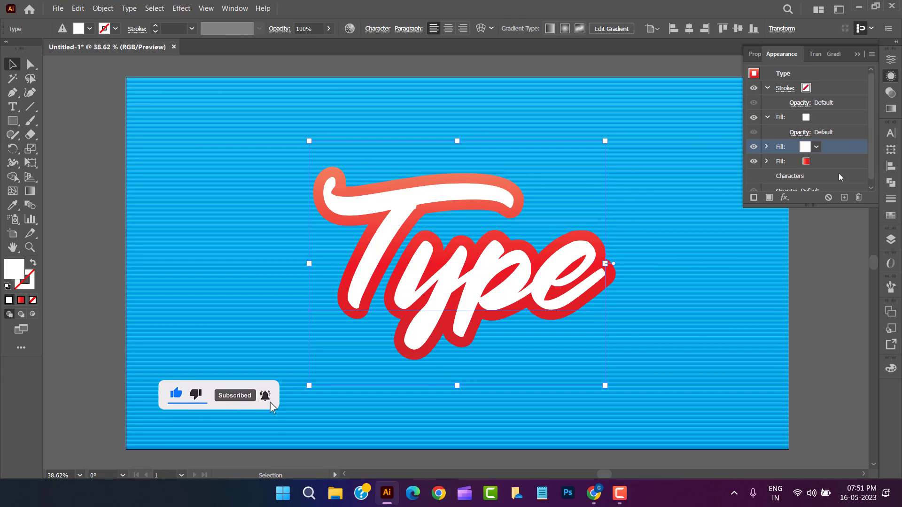
{"action": "left_click", "coordinate": [783, 198]}
{"action": "mouse_move", "coordinate": [690, 271]}
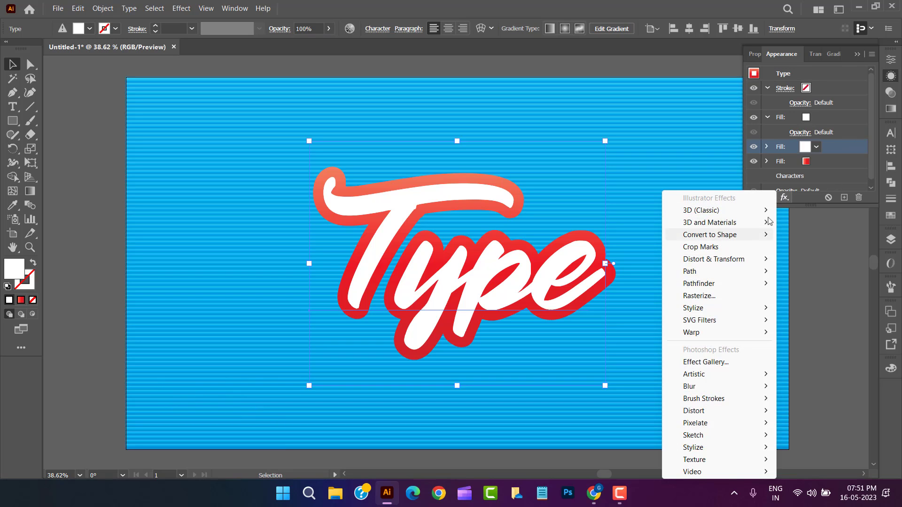
{"action": "left_click", "coordinate": [799, 272]}
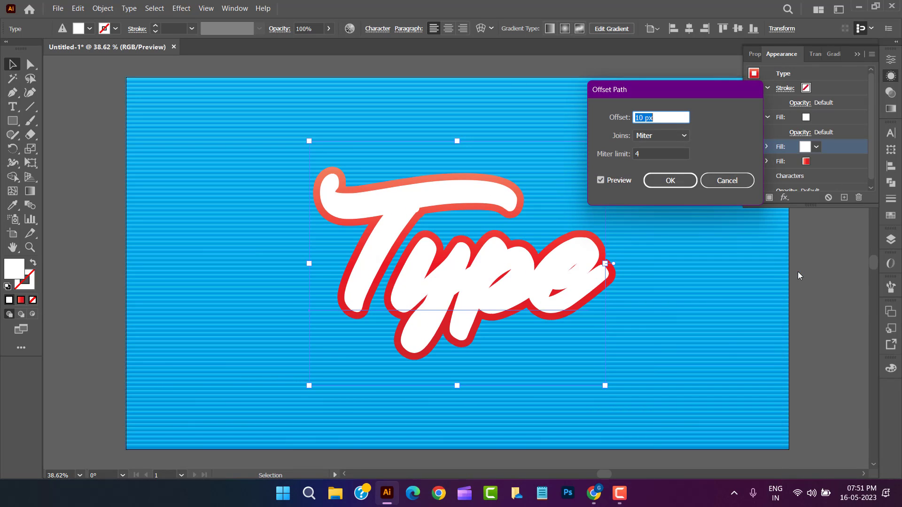
{"action": "key", "text": "Up"}
{"action": "key", "text": "Up"}
{"action": "key", "text": "Up"}
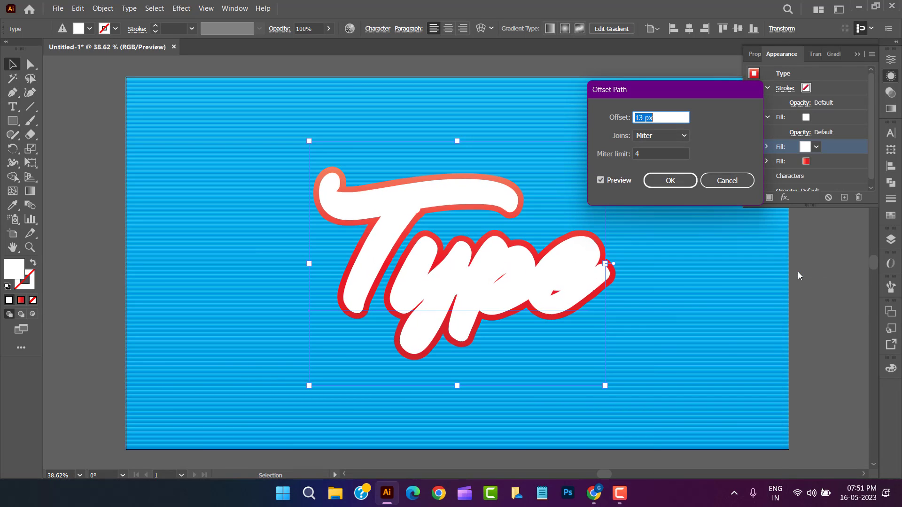
{"action": "left_click", "coordinate": [679, 179]}
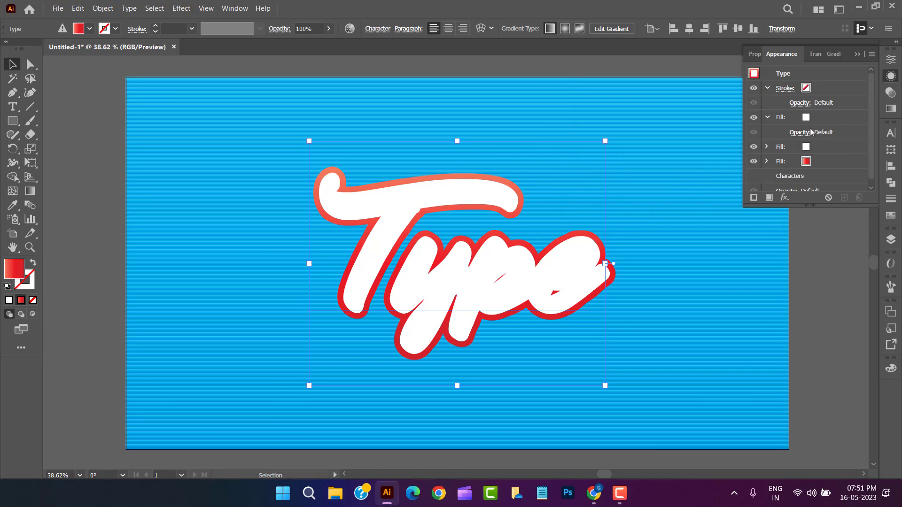
{"action": "left_click", "coordinate": [836, 117]}
Fill the letters' top fill with a gradient from blue to dark navy
{"action": "left_click", "coordinate": [815, 118]}
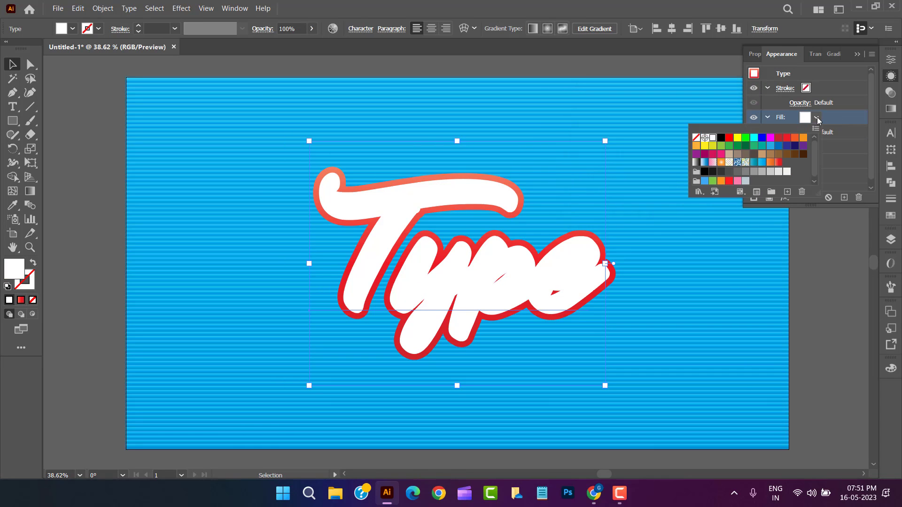
{"action": "left_click", "coordinate": [696, 162]}
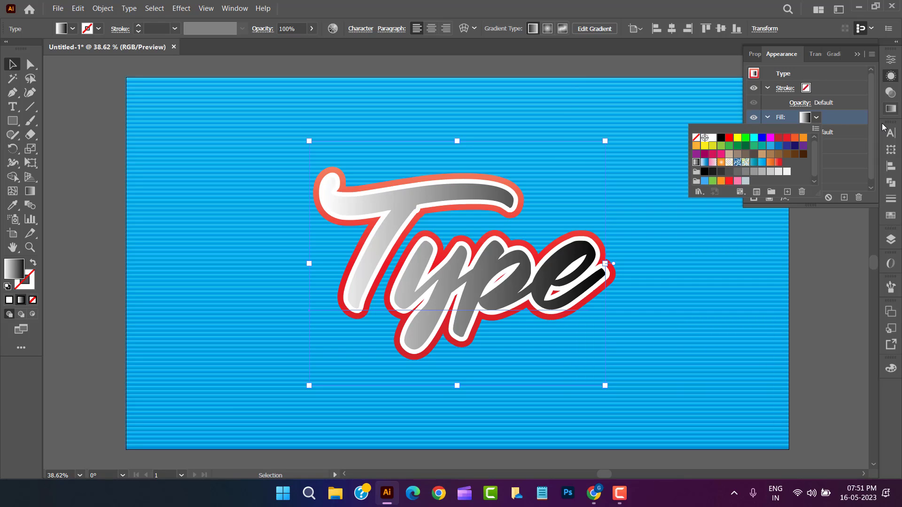
{"action": "left_click", "coordinate": [892, 113]}
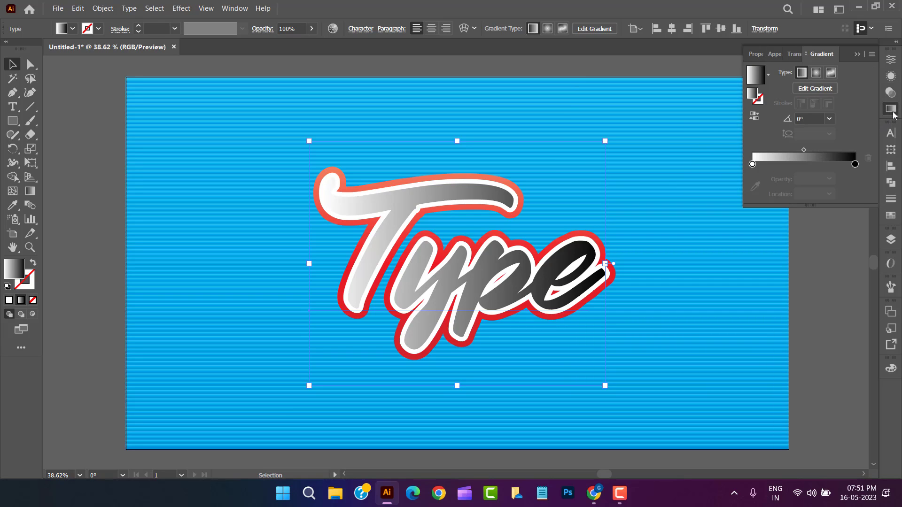
{"action": "left_click", "coordinate": [855, 164]}
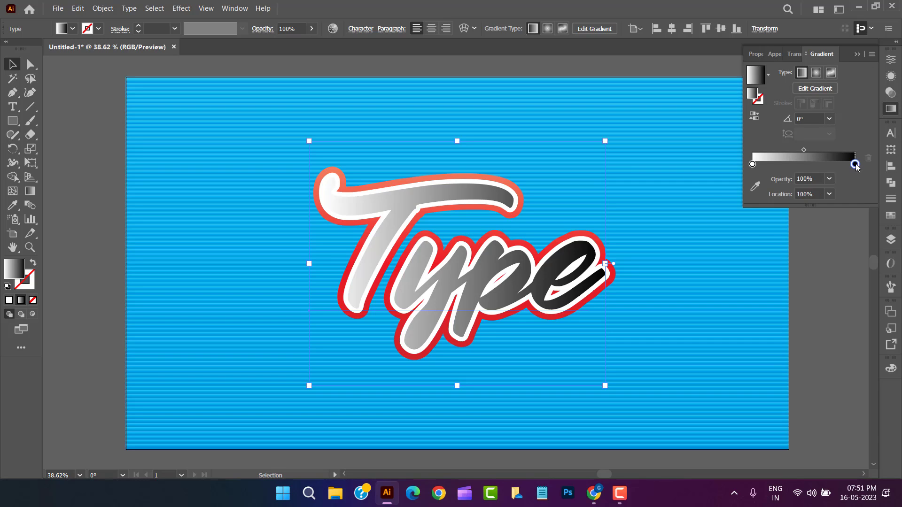
{"action": "double_click", "coordinate": [855, 165]}
{"action": "left_click", "coordinate": [786, 210]}
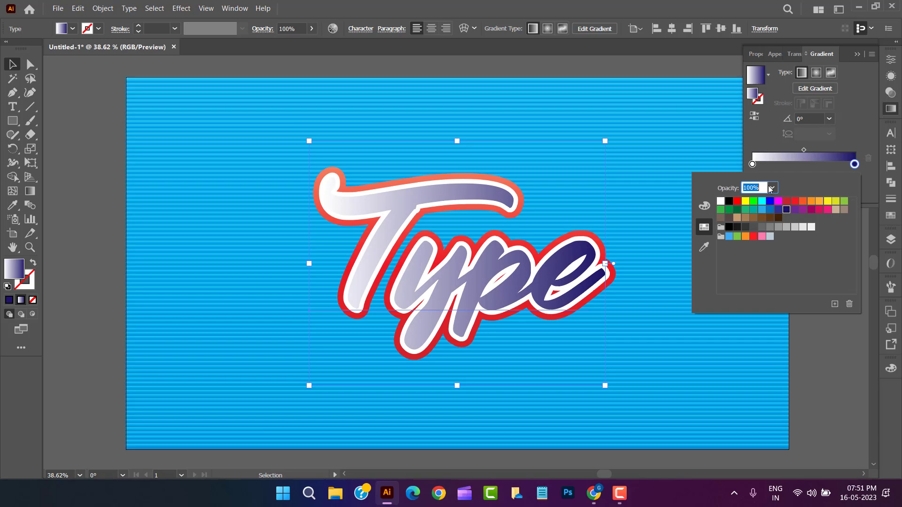
{"action": "double_click", "coordinate": [752, 164]}
{"action": "left_click", "coordinate": [762, 210]}
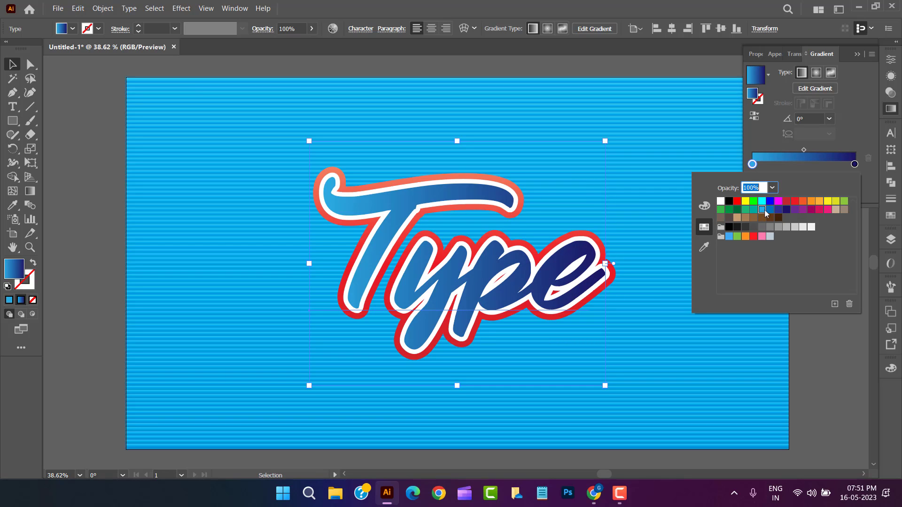
{"action": "left_click", "coordinate": [770, 209]}
Angle the blue gradient at -90° so it runs vertically
{"action": "left_click", "coordinate": [824, 117]}
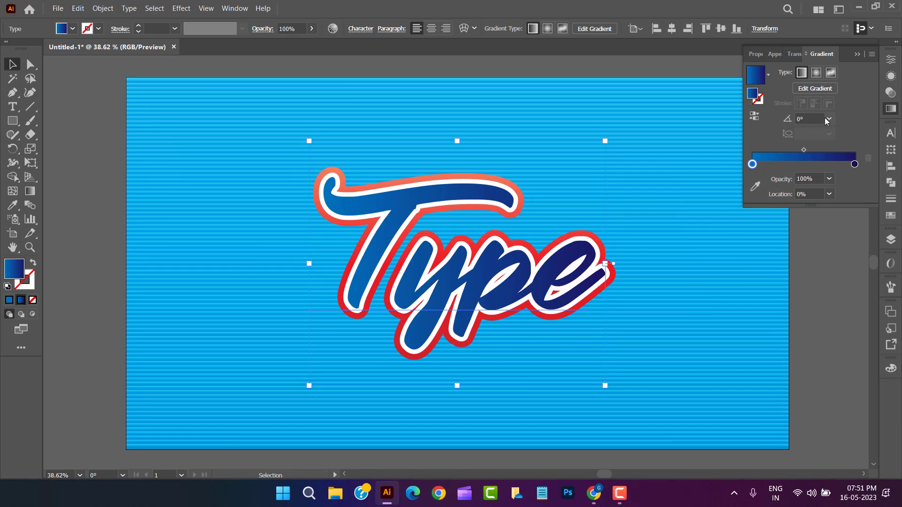
{"action": "left_click", "coordinate": [836, 292]}
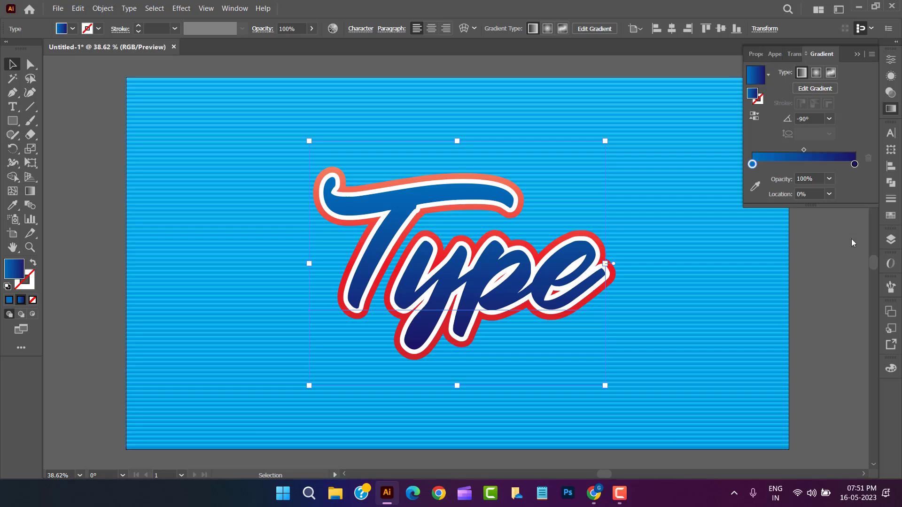
{"action": "left_click", "coordinate": [890, 108]}
{"action": "left_click", "coordinate": [891, 76]}
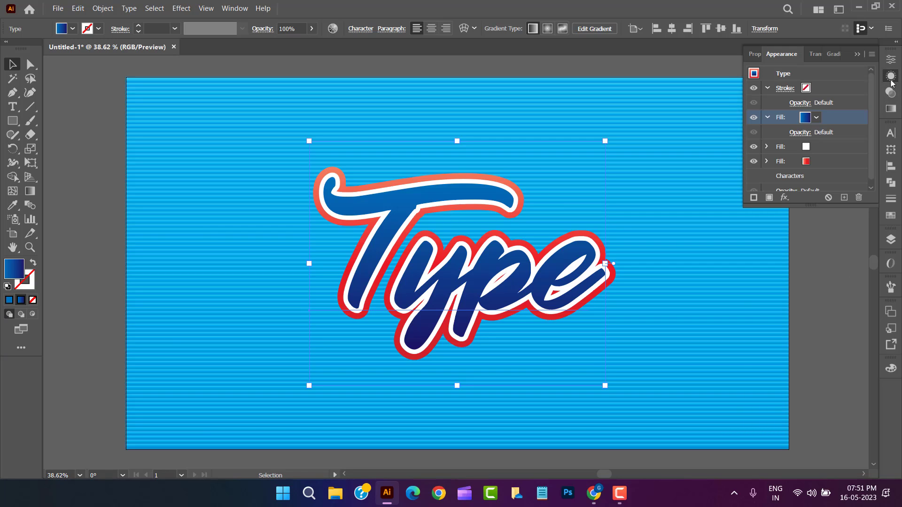
{"action": "left_click", "coordinate": [833, 147]}
Add a Transform effect to the white fill, keeping horizontal move at 0 px
{"action": "left_click", "coordinate": [785, 197]}
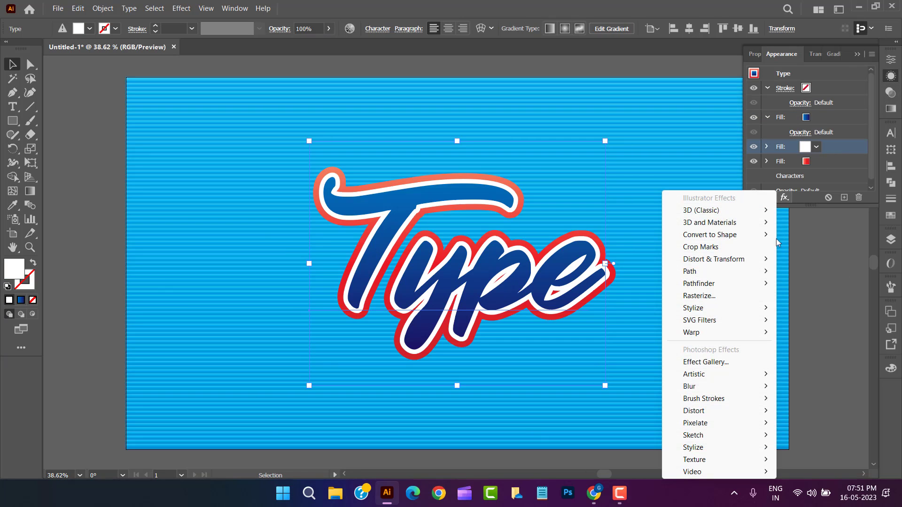
{"action": "mouse_move", "coordinate": [714, 258]}
{"action": "left_click", "coordinate": [805, 297]}
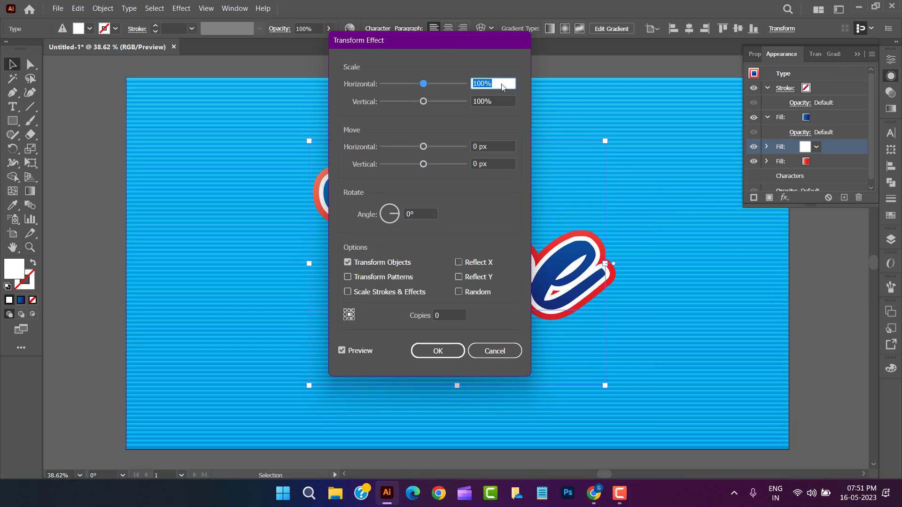
{"action": "left_click_drag", "start_coordinate": [438, 39], "coordinate": [212, 50]}
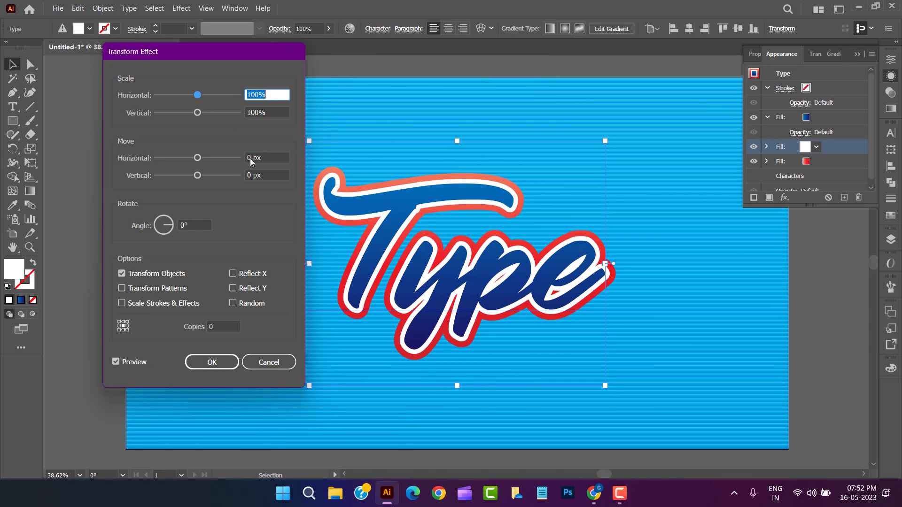
{"action": "left_click", "coordinate": [248, 162]}
{"action": "key", "text": "Up"}
{"action": "key", "text": "Up"}
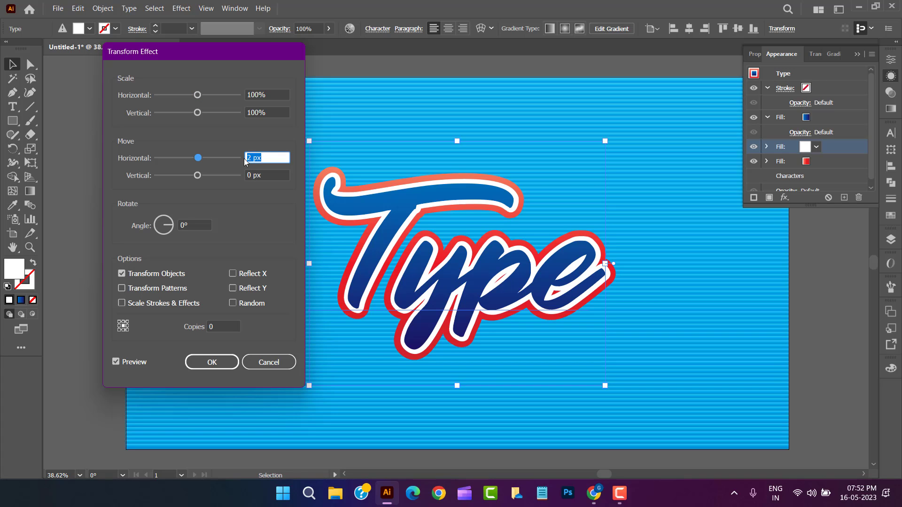
{"action": "key", "text": "Down"}
{"action": "key", "text": "Down"}
Set the white fill's vertical move to -23 px and confirm it
{"action": "left_click", "coordinate": [245, 177]}
{"action": "key", "text": "Up"}
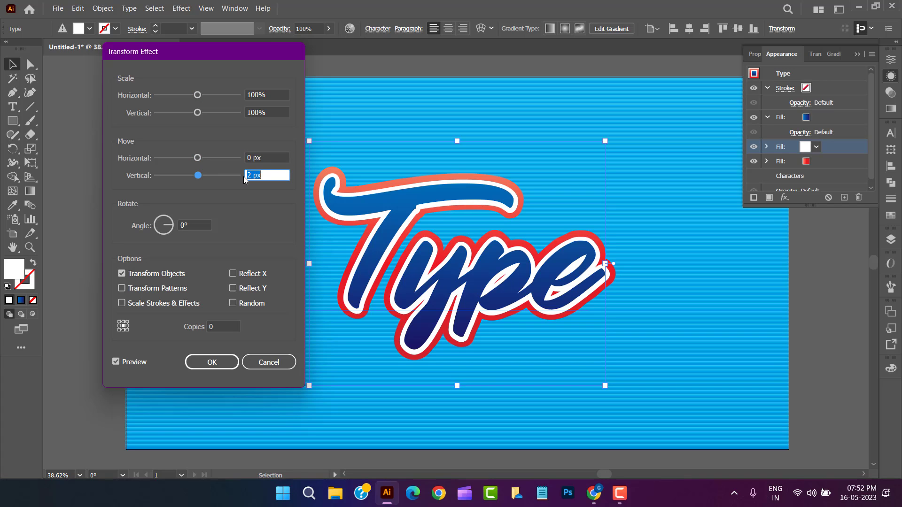
{"action": "key", "text": "Down"}
{"action": "key", "text": "Down"}
{"action": "key", "text": "Down"}
{"action": "key", "text": "Down"}
{"action": "key", "text": "Down"}
{"action": "key", "text": "Down"}
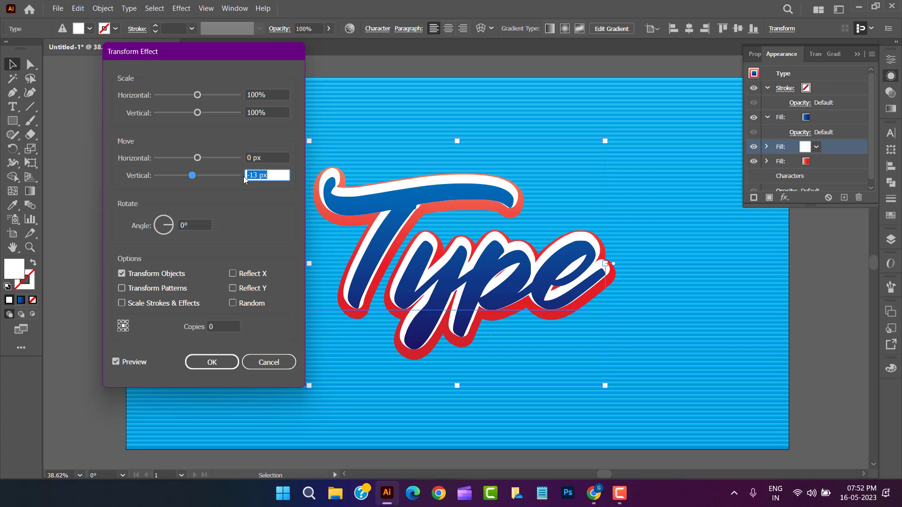
{"action": "key", "text": "Down"}
{"action": "key", "text": "Down"}
{"action": "key", "text": "Down"}
{"action": "key", "text": "Down"}
{"action": "key", "text": "Down"}
{"action": "key", "text": "Down"}
{"action": "key", "text": "Down"}
{"action": "key", "text": "Down"}
{"action": "key", "text": "Down"}
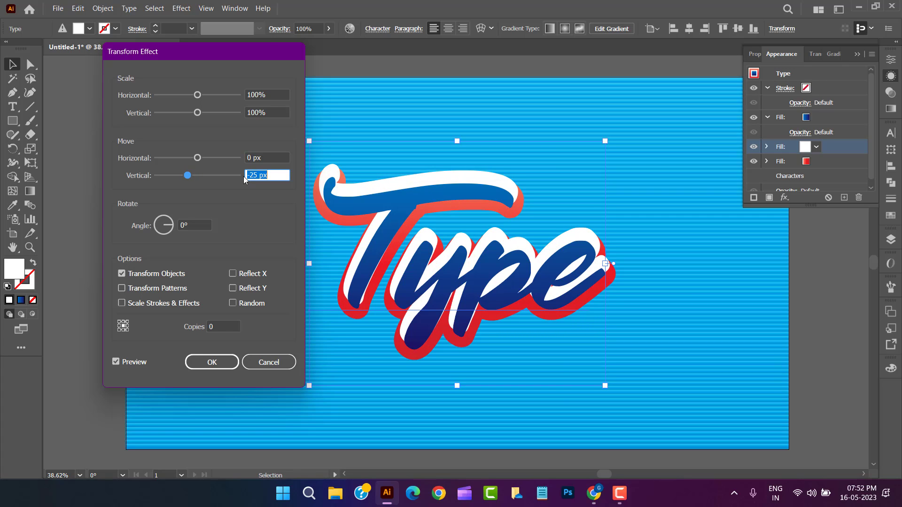
{"action": "key", "text": "Up"}
{"action": "key", "text": "Up"}
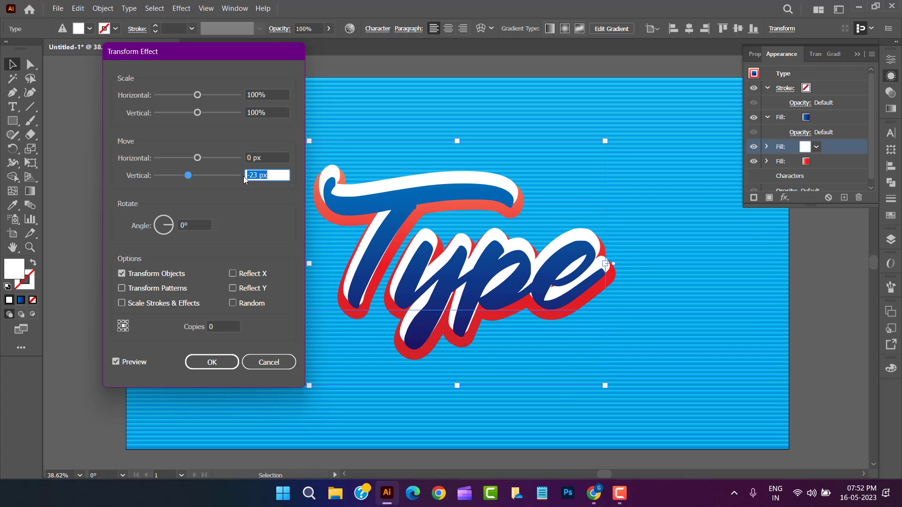
{"action": "left_click", "coordinate": [212, 362]}
{"action": "left_click", "coordinate": [826, 117]}
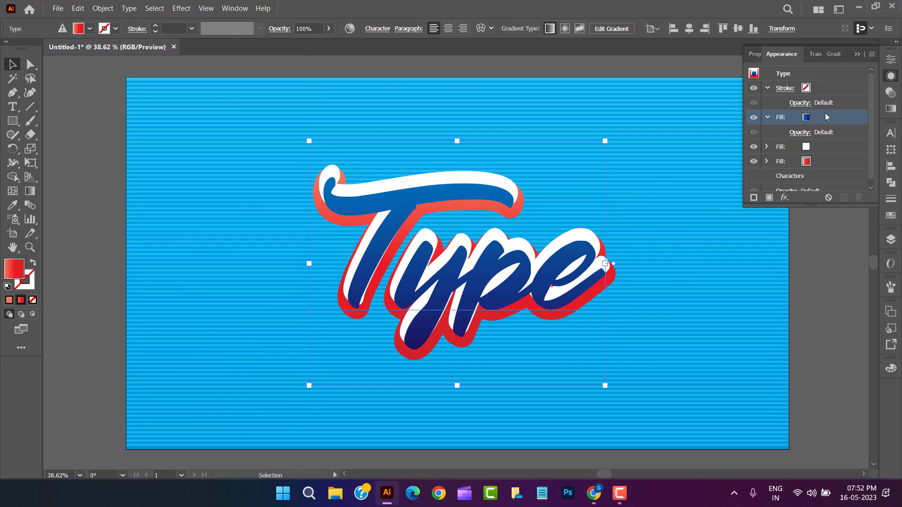
Add a Transform effect moving the blue gradient fill -28 px vertically
{"action": "left_click", "coordinate": [784, 197]}
{"action": "mouse_move", "coordinate": [713, 259]}
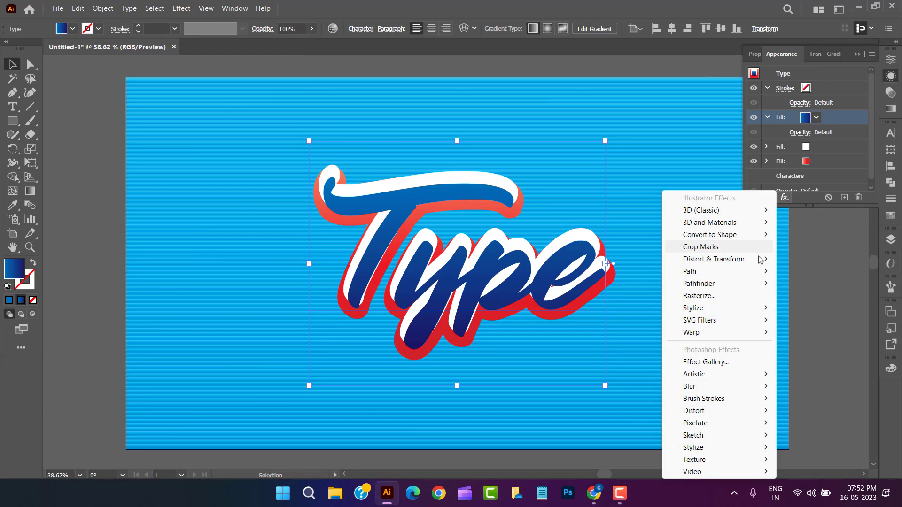
{"action": "left_click", "coordinate": [812, 295]}
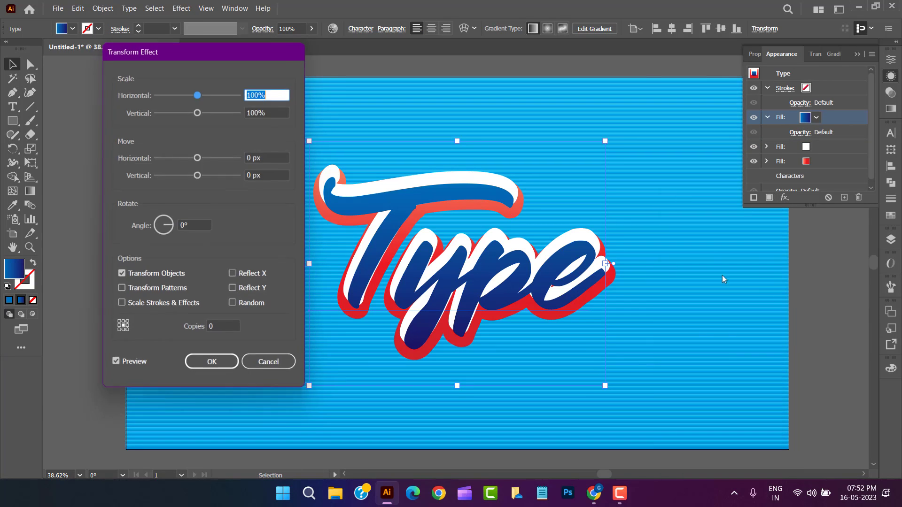
{"action": "left_click", "coordinate": [250, 175]}
{"action": "type", "text": "-24"}
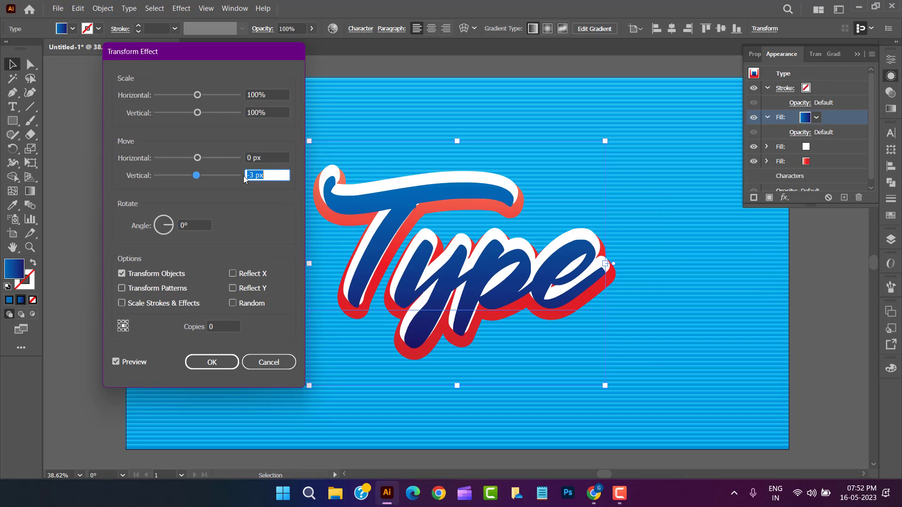
{"action": "key", "text": "Down"}
{"action": "key", "text": "Down"}
{"action": "key", "text": "Down"}
{"action": "key", "text": "Down"}
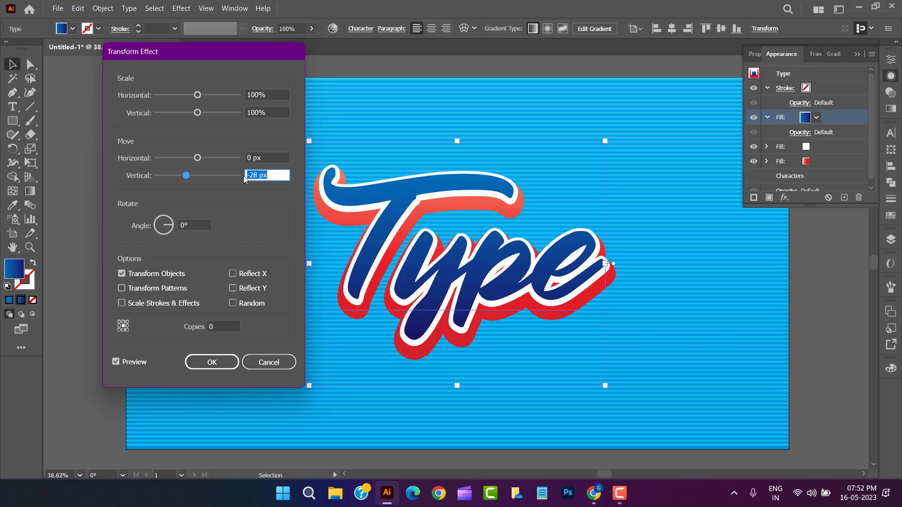
{"action": "key", "text": "Down"}
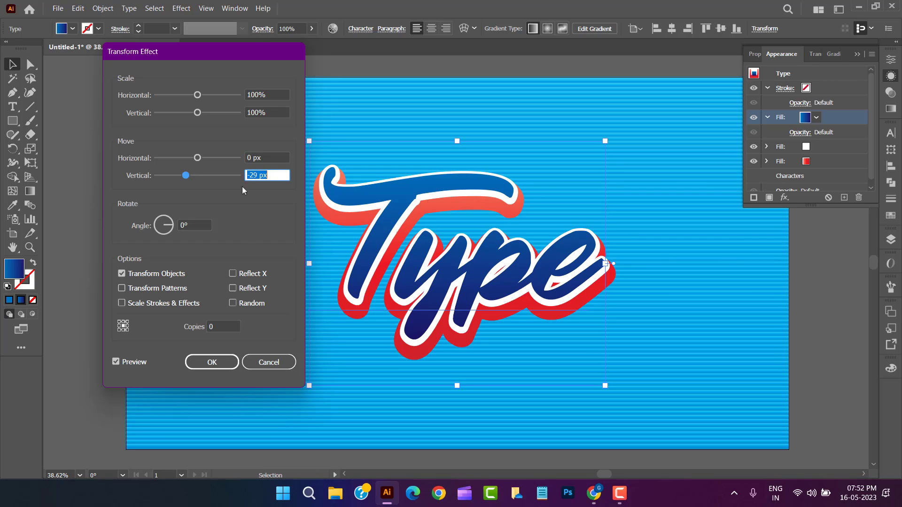
{"action": "key", "text": "Up"}
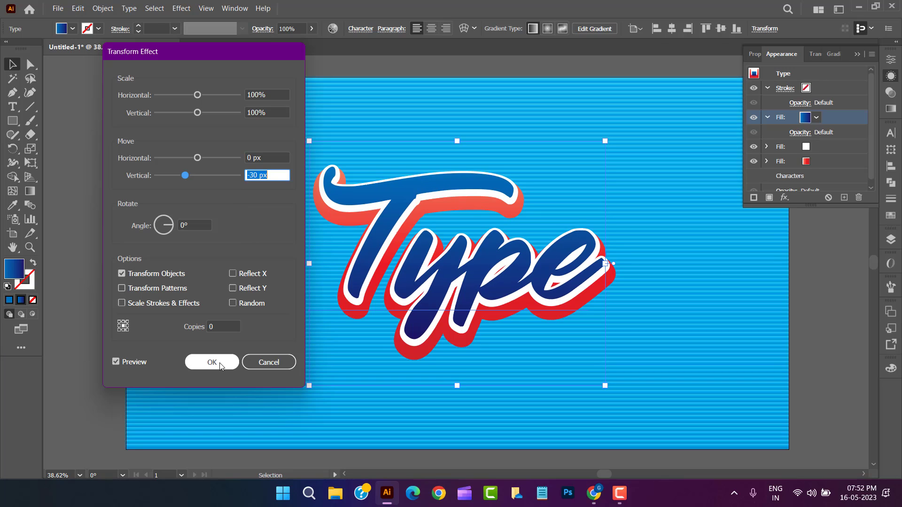
{"action": "left_click", "coordinate": [219, 363]}
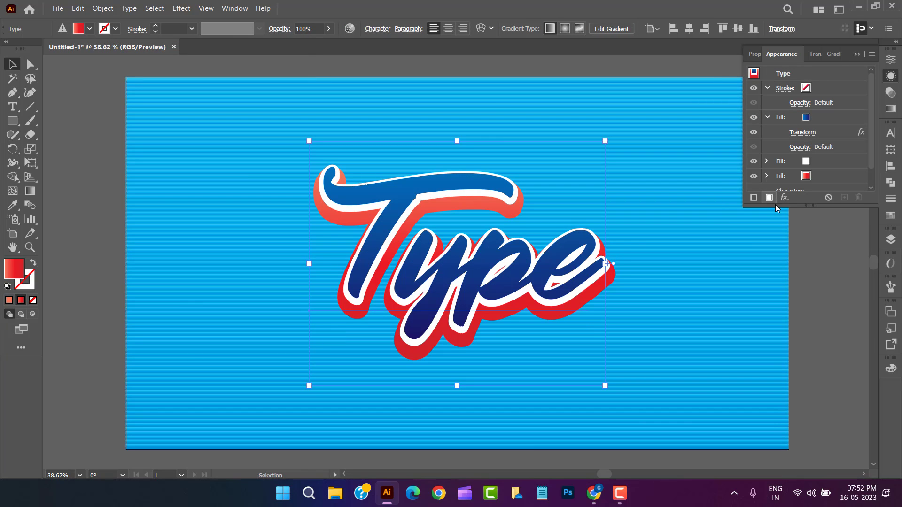
Add a 4 pt blue gradient stroke with a tapered ellipse width profile
{"action": "left_click", "coordinate": [753, 198]}
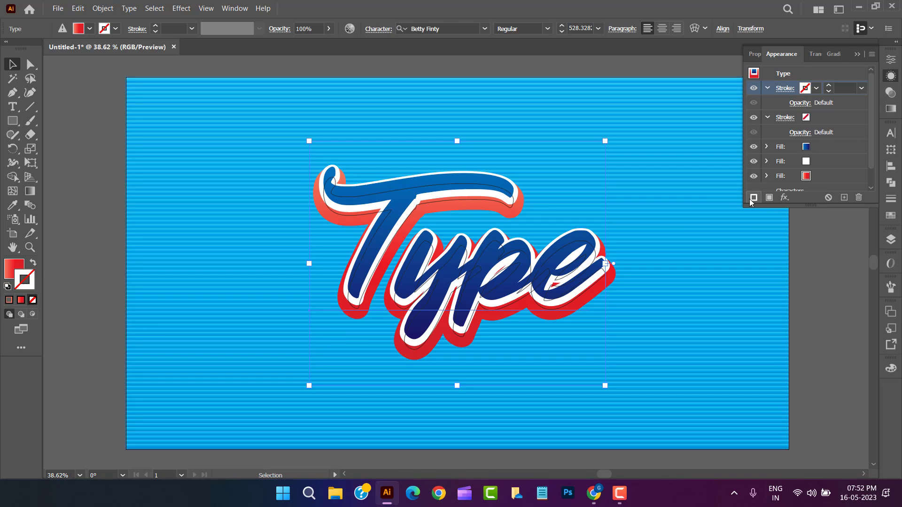
{"action": "left_click", "coordinate": [816, 88]}
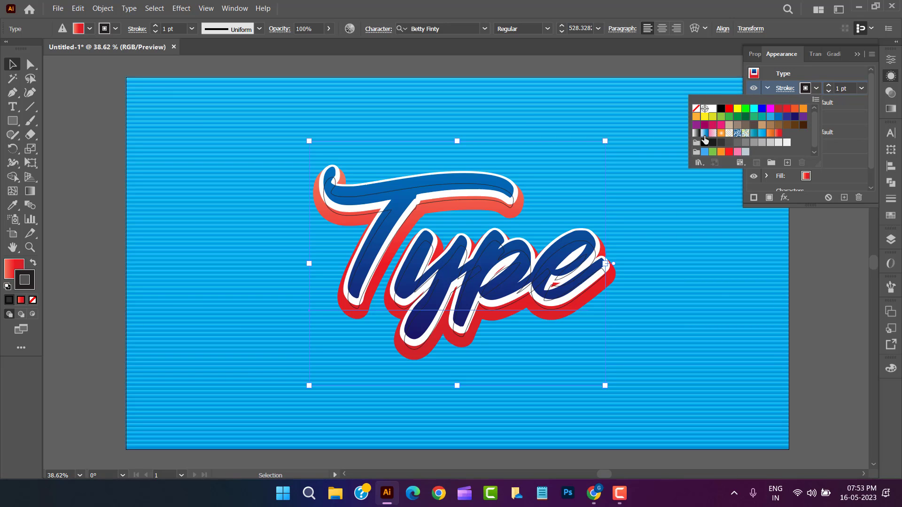
{"action": "left_click", "coordinate": [705, 134]}
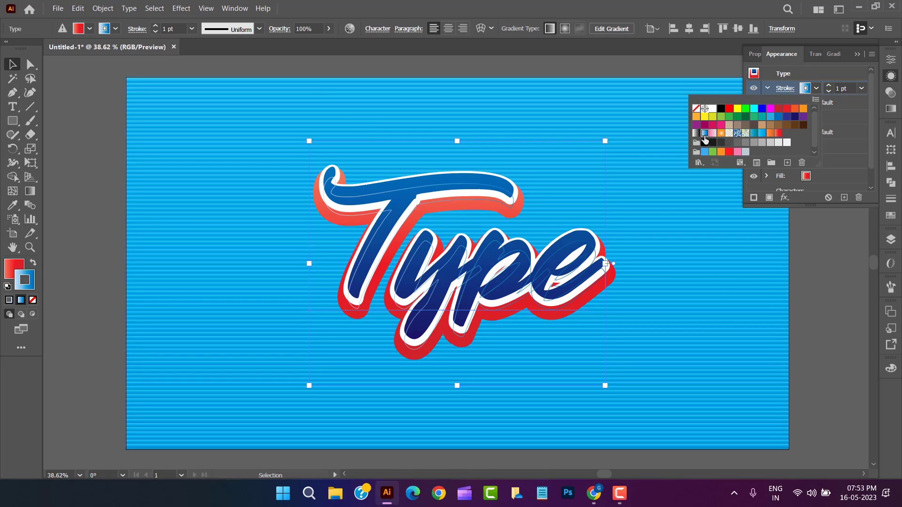
{"action": "left_click", "coordinate": [829, 86]}
{"action": "left_click", "coordinate": [259, 30]}
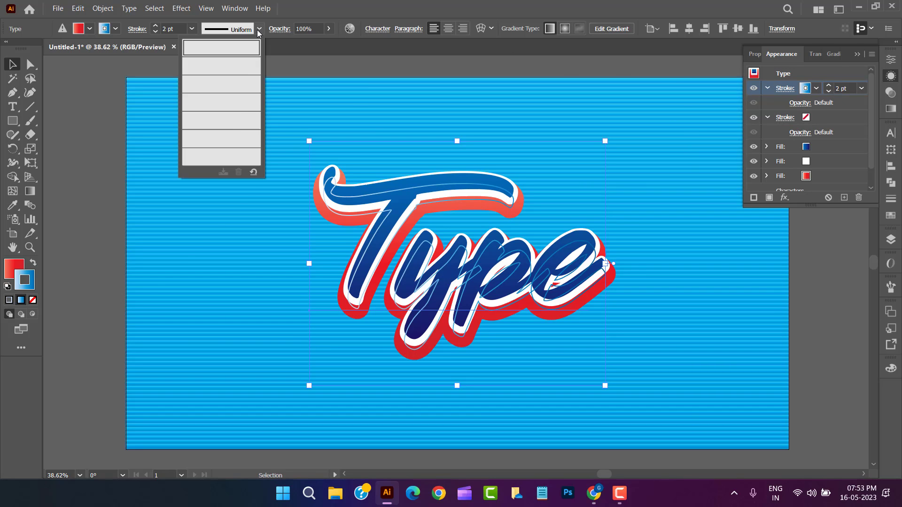
{"action": "left_click", "coordinate": [234, 72]}
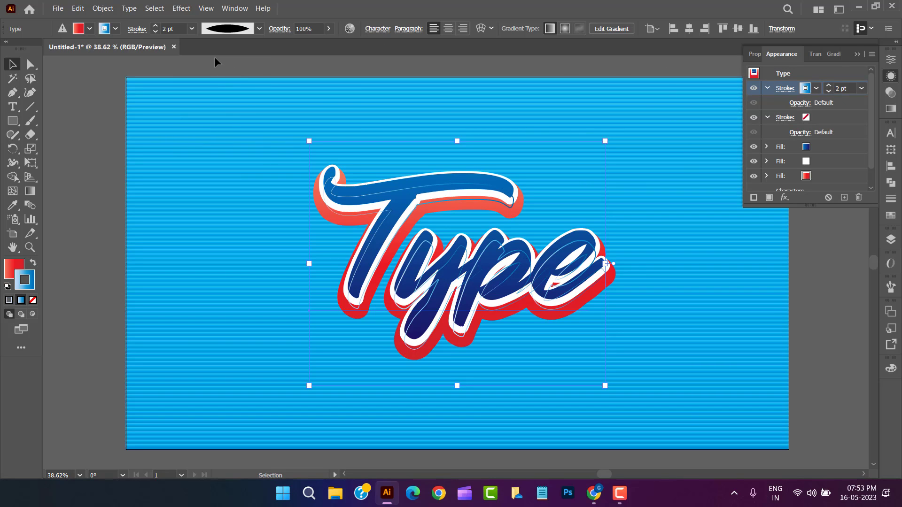
{"action": "left_click", "coordinate": [155, 25]}
{"action": "left_click", "coordinate": [155, 26]}
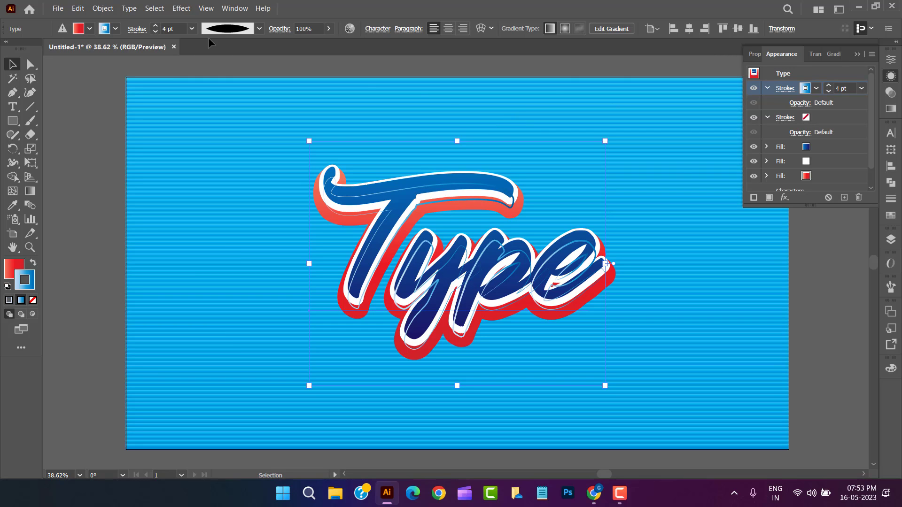
Soften the highlight stroke with a 5.3 px Gaussian Blur and reselect it
{"action": "left_click", "coordinate": [784, 197]}
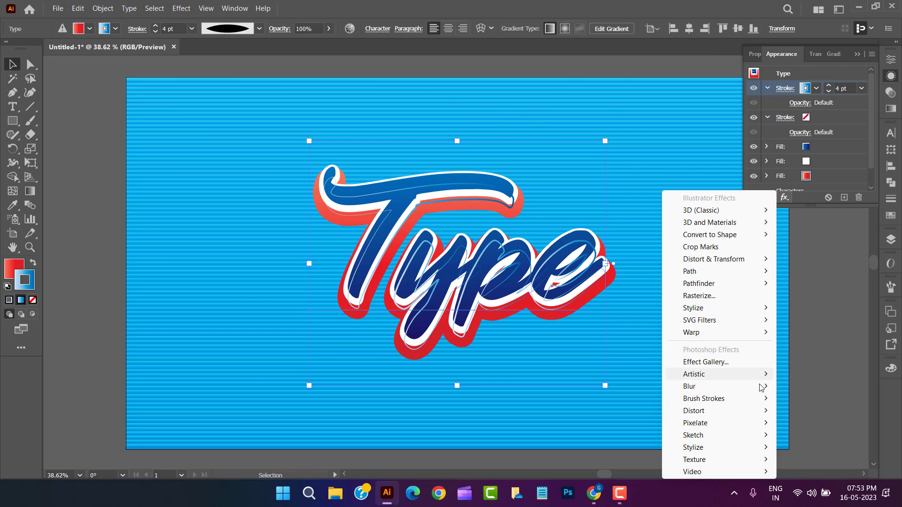
{"action": "mouse_move", "coordinate": [718, 386]}
{"action": "left_click", "coordinate": [796, 384]}
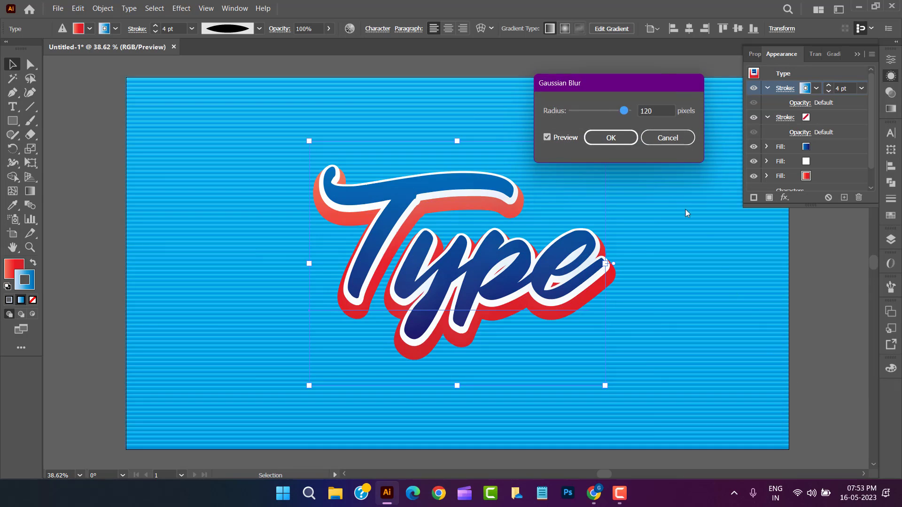
{"action": "left_click_drag", "start_coordinate": [627, 110], "coordinate": [586, 113]}
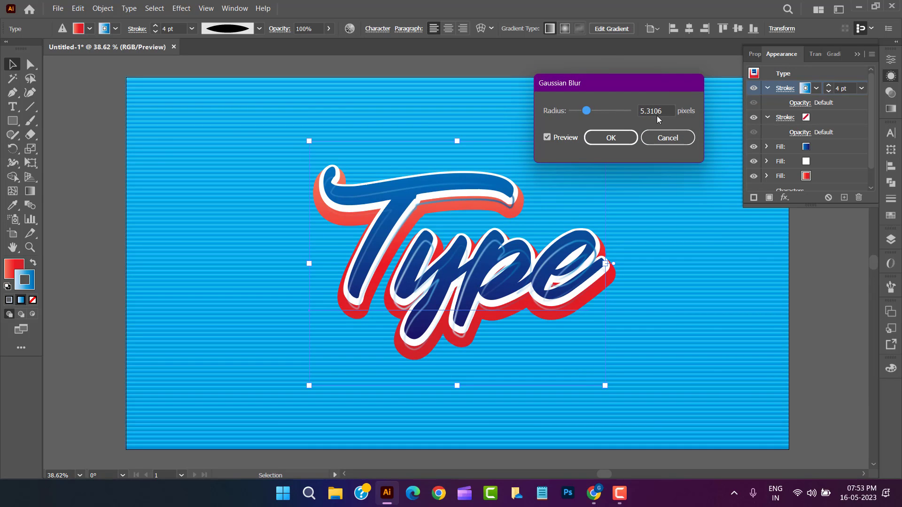
{"action": "left_click", "coordinate": [610, 138]}
{"action": "left_click", "coordinate": [890, 199]}
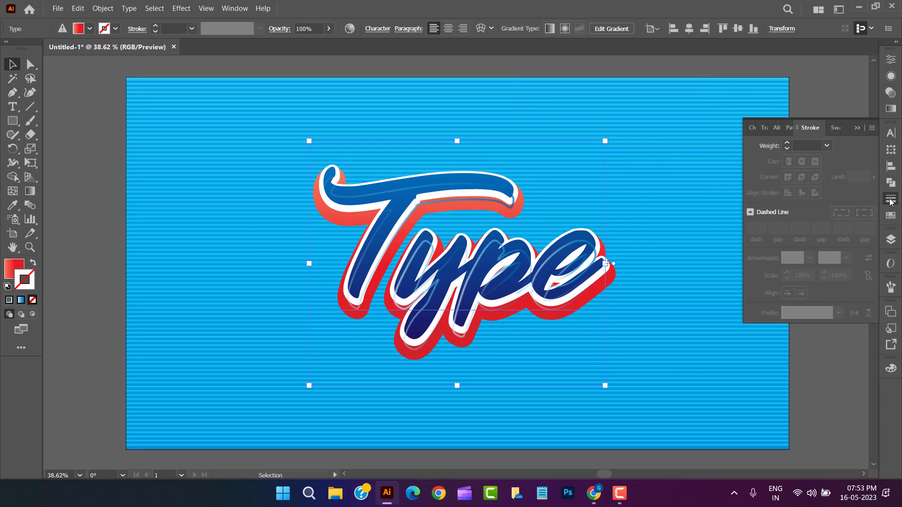
{"action": "left_click", "coordinate": [890, 200]}
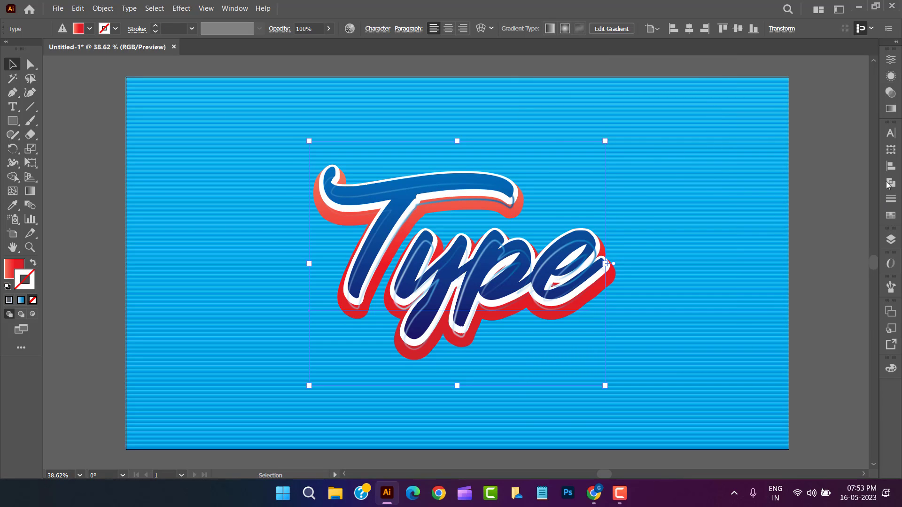
{"action": "left_click", "coordinate": [891, 76]}
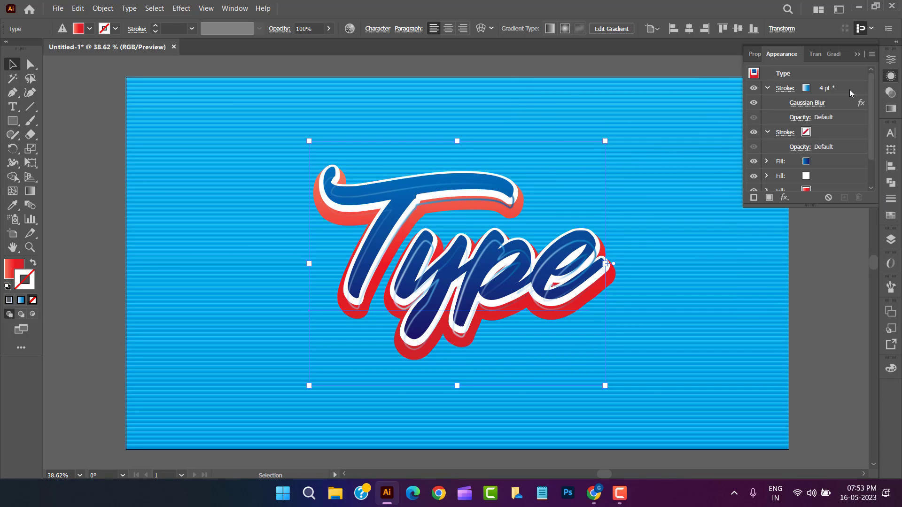
{"action": "left_click", "coordinate": [849, 90]}
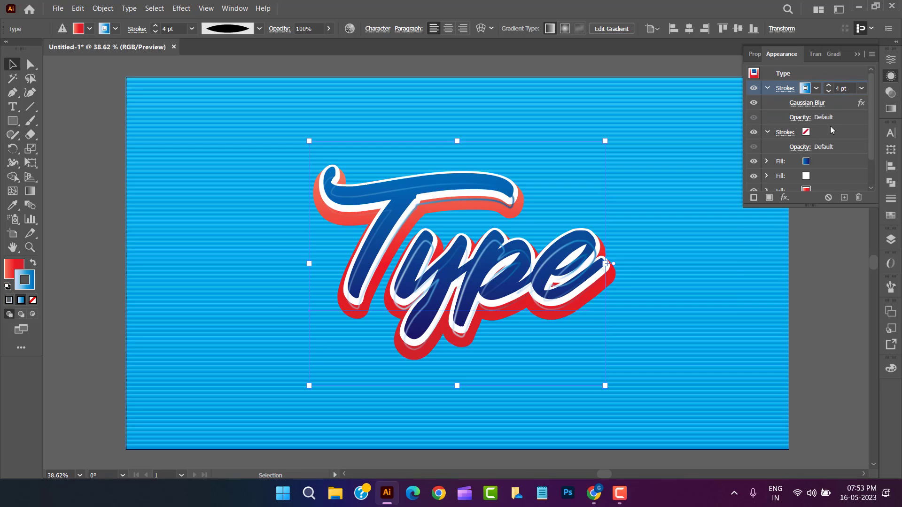
{"action": "left_click", "coordinate": [784, 197]}
Move the blurred highlight stroke -30 px vertically with a Transform effect
{"action": "left_click", "coordinate": [804, 300]}
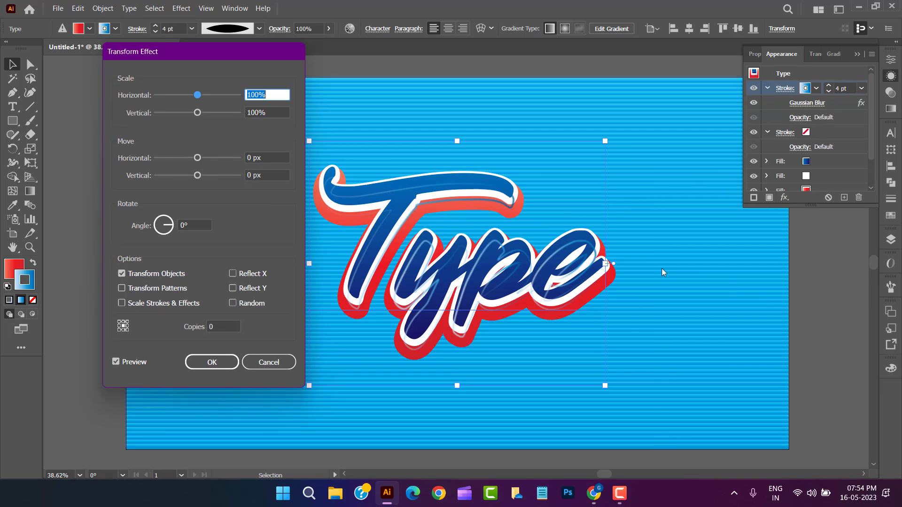
{"action": "left_click", "coordinate": [246, 175]}
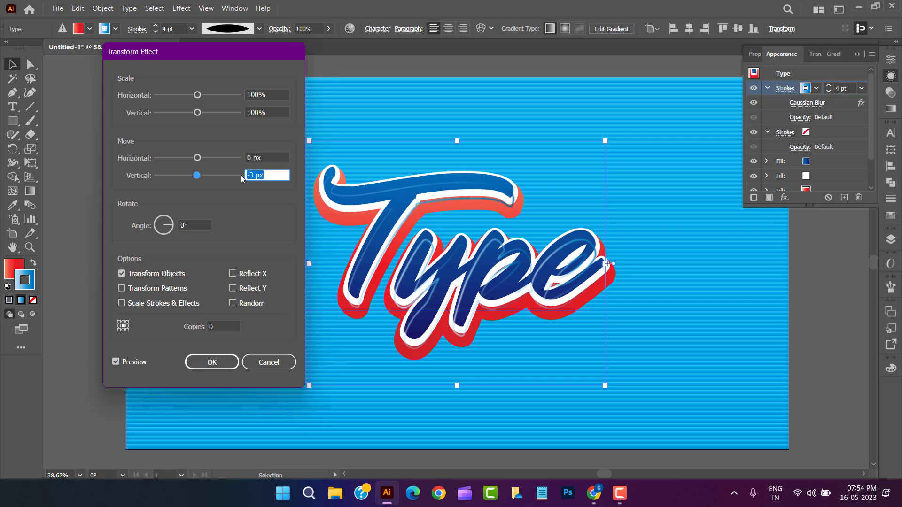
{"action": "key", "text": "Down"}
{"action": "key", "text": "Down"}
{"action": "key", "text": "Down"}
{"action": "key", "text": "Down"}
{"action": "key", "text": "Down"}
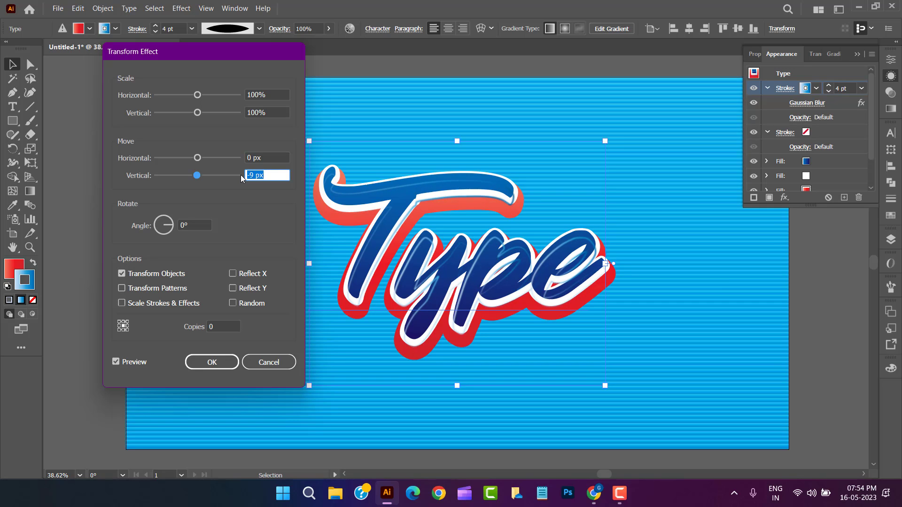
{"action": "key", "text": "Down"}
{"action": "key", "text": "Down"}
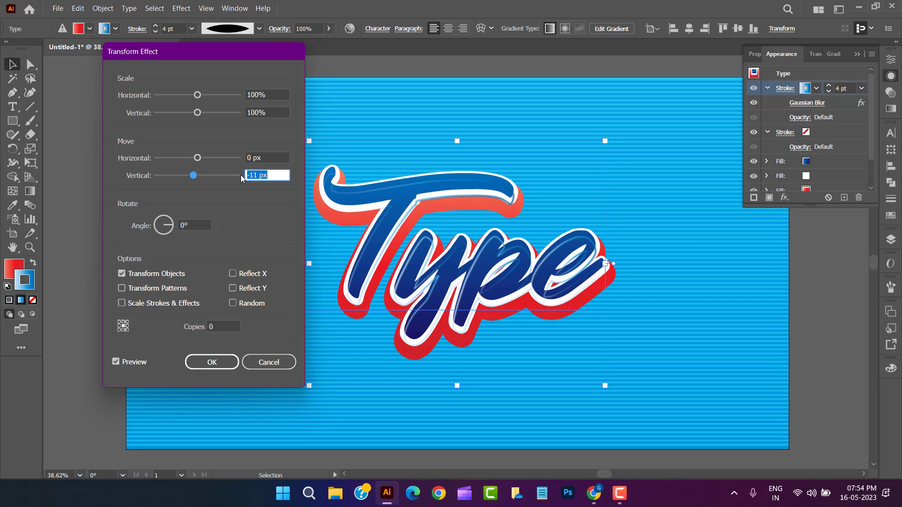
{"action": "key", "text": "Down"}
{"action": "key", "text": "Down"}
{"action": "key", "text": "Down"}
{"action": "key", "text": "Down"}
{"action": "key", "text": "Down"}
{"action": "key", "text": "Down"}
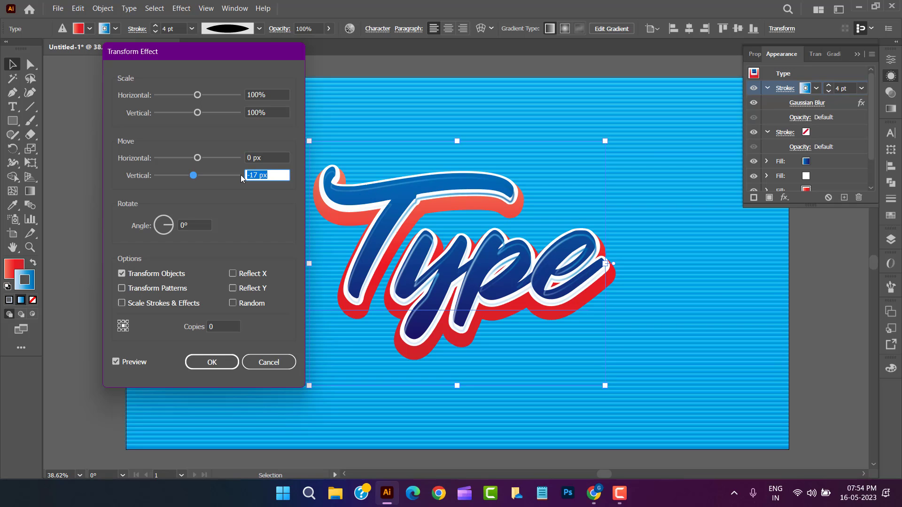
{"action": "key", "text": "Down"}
{"action": "key", "text": "Down"}
{"action": "key", "text": "Down"}
{"action": "key", "text": "Down"}
{"action": "key", "text": "Down"}
{"action": "key", "text": "Down"}
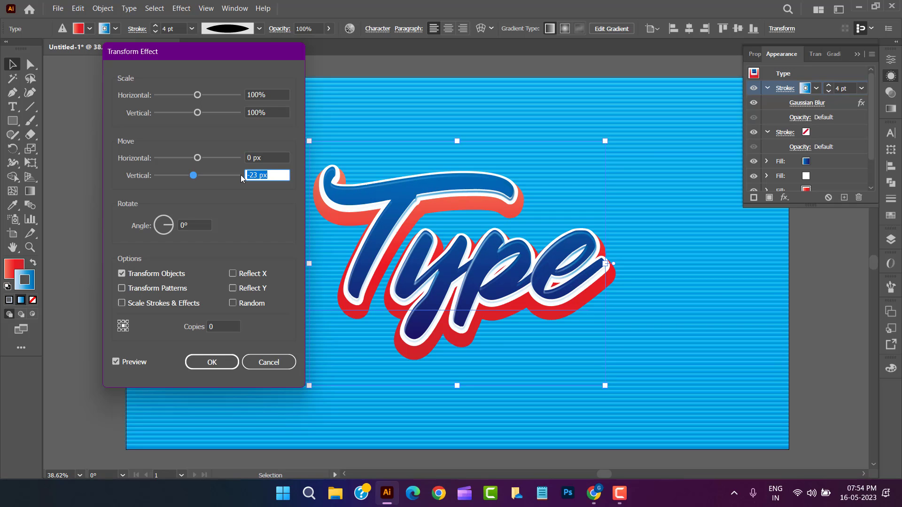
{"action": "key", "text": "Down"}
{"action": "key", "text": "Down"}
{"action": "key", "text": "Down"}
{"action": "key", "text": "Down"}
{"action": "key", "text": "Down"}
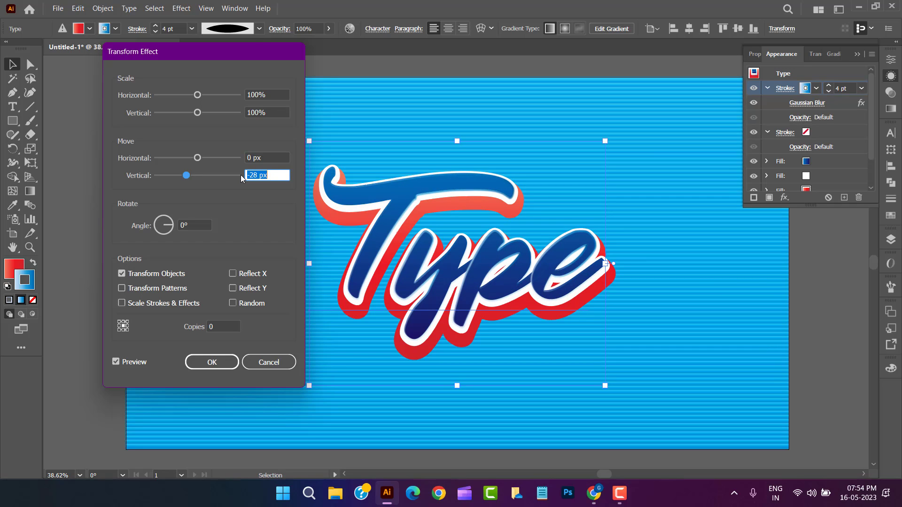
{"action": "key", "text": "Down"}
{"action": "key", "text": "Down"}
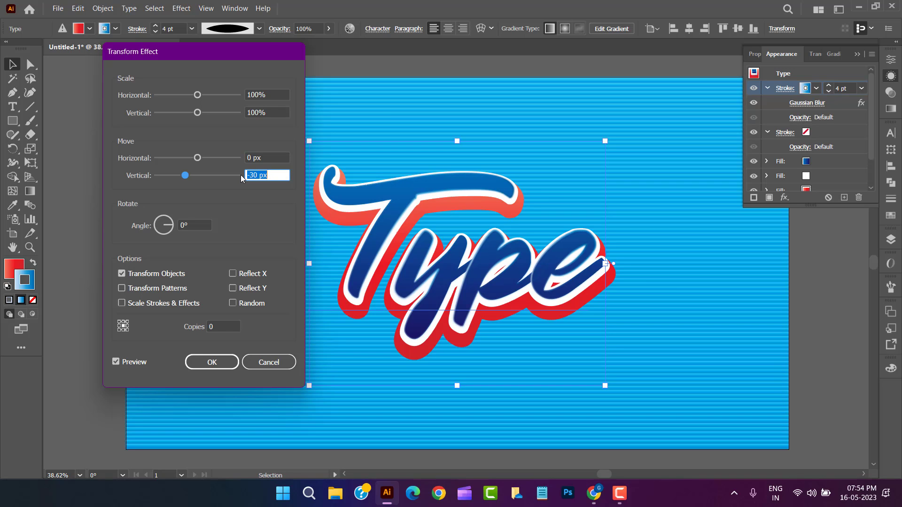
{"action": "left_click", "coordinate": [225, 356]}
Add a Drop Shadow to the red bottom fill with a dark red-brown colour
{"action": "scroll", "coordinate": [834, 142], "scroll_direction": "down", "scroll_amount": 3}
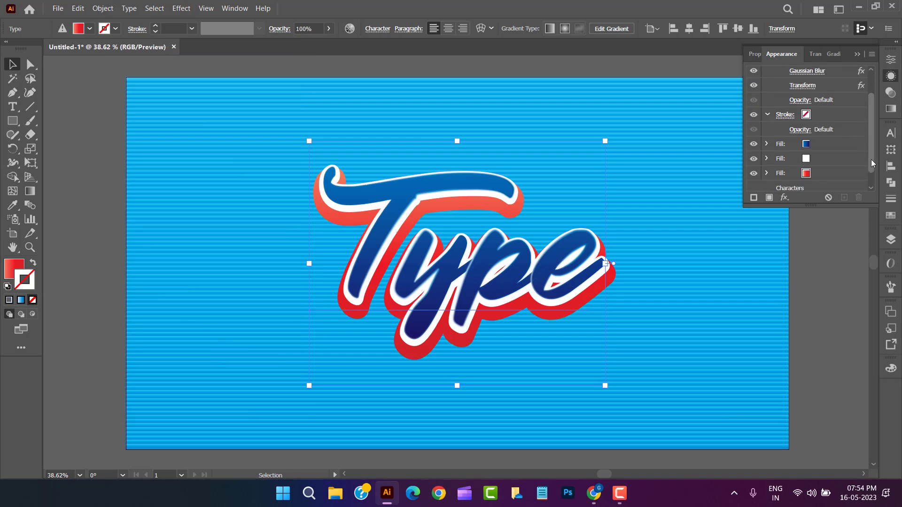
{"action": "left_click", "coordinate": [836, 154]}
{"action": "left_click", "coordinate": [784, 198]}
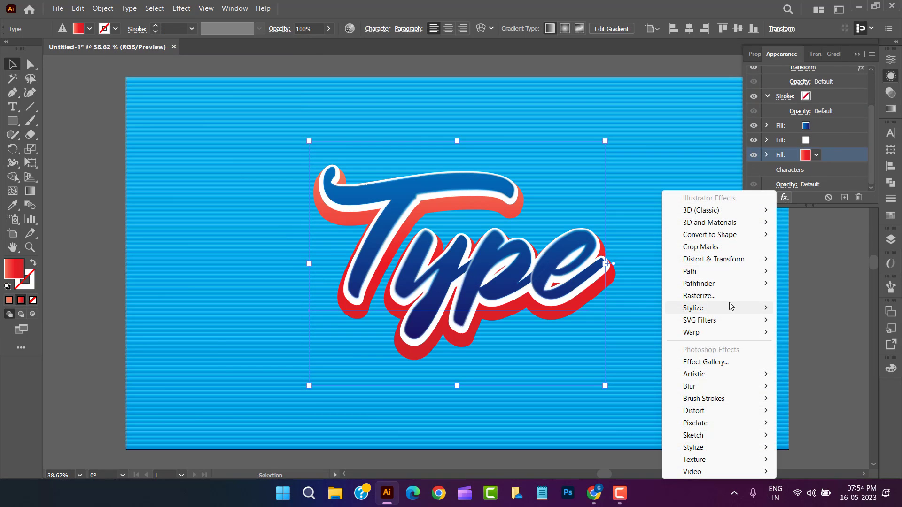
{"action": "left_click", "coordinate": [808, 306]}
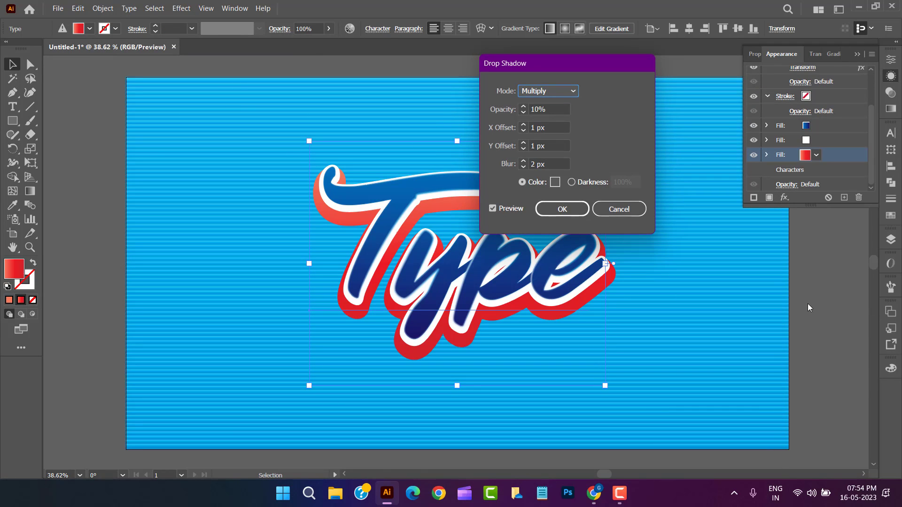
{"action": "left_click", "coordinate": [554, 182]}
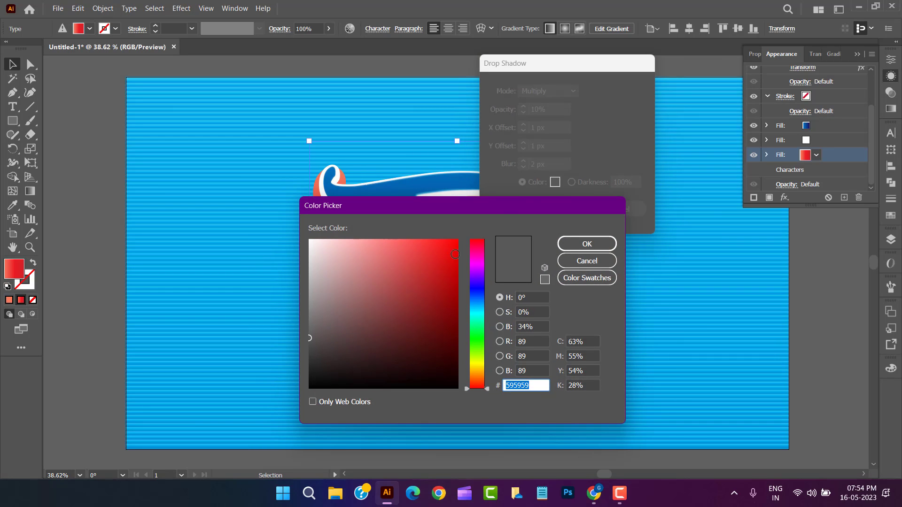
{"action": "left_click_drag", "start_coordinate": [318, 356], "coordinate": [373, 348]}
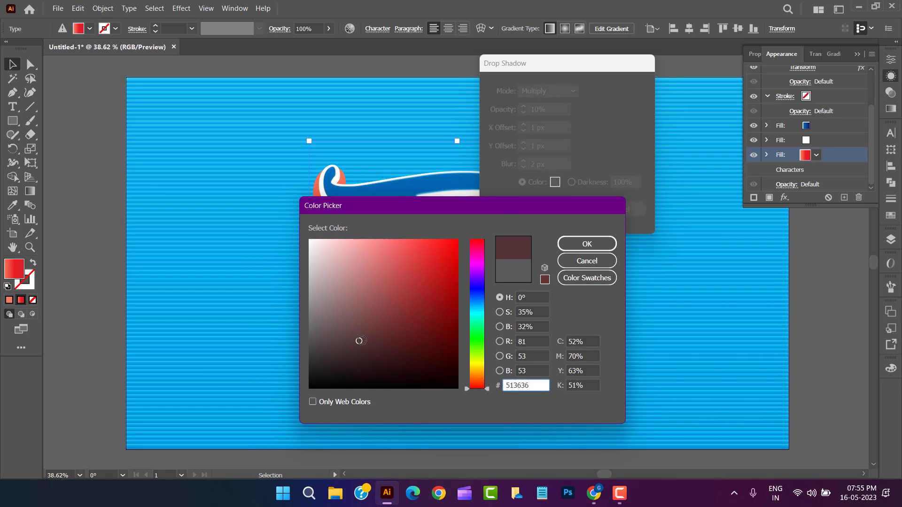
{"action": "left_click", "coordinate": [586, 244]}
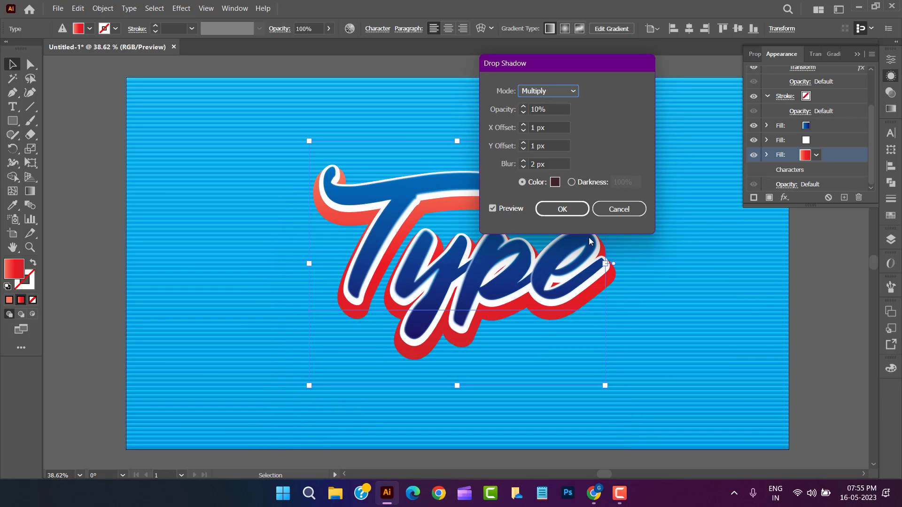
Try shadow opacity 80%, X and Y offsets 20 px, and blur 70 px
{"action": "left_click", "coordinate": [540, 111]}
{"action": "double_click", "coordinate": [536, 109]}
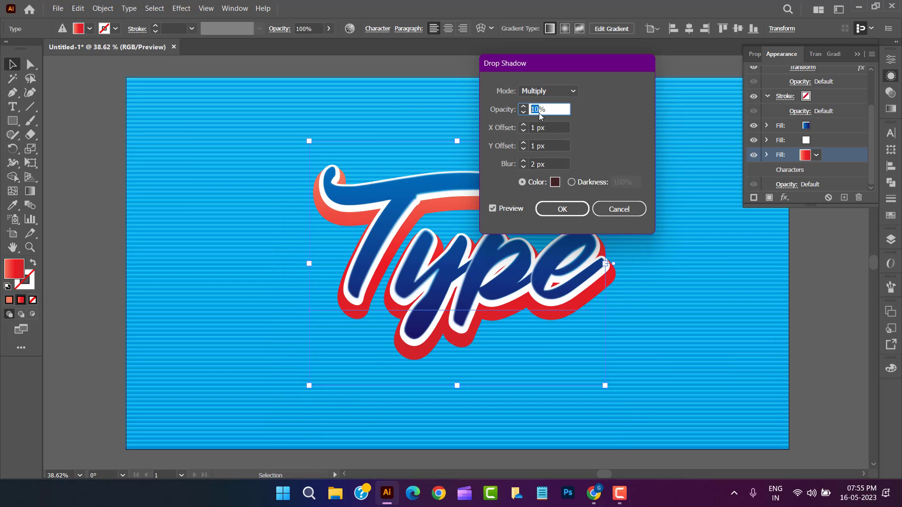
{"action": "type", "text": "80"}
{"action": "double_click", "coordinate": [533, 126]}
{"action": "type", "text": "2"}
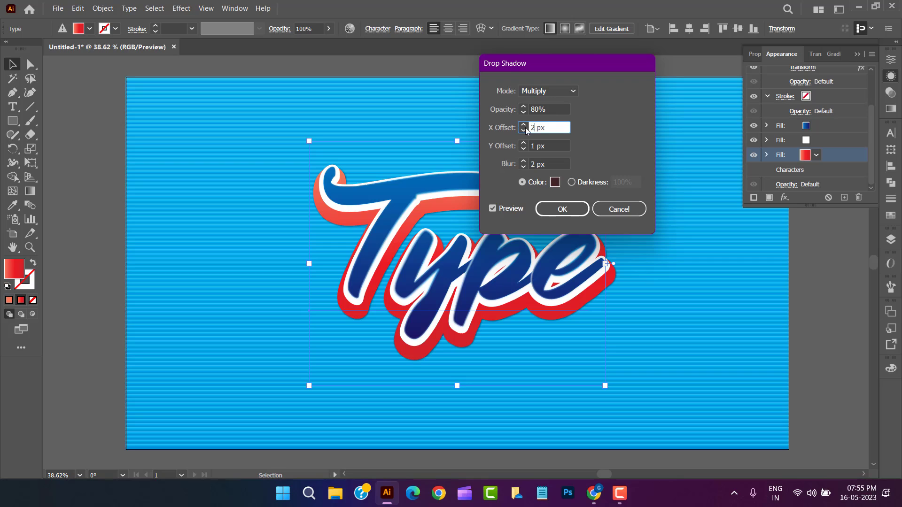
{"action": "type", "text": "0"}
{"action": "double_click", "coordinate": [535, 146]}
{"action": "type", "text": "2"}
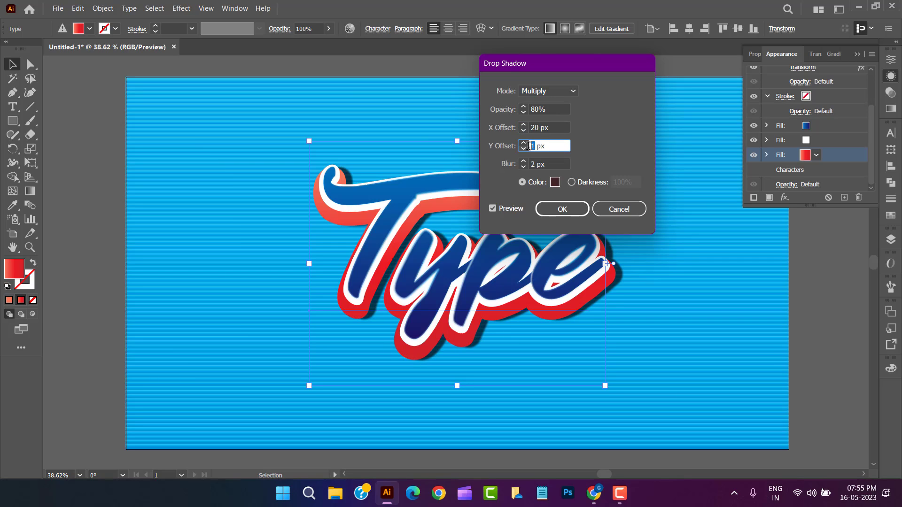
{"action": "type", "text": "0"}
{"action": "double_click", "coordinate": [535, 164]}
{"action": "type", "text": "70"}
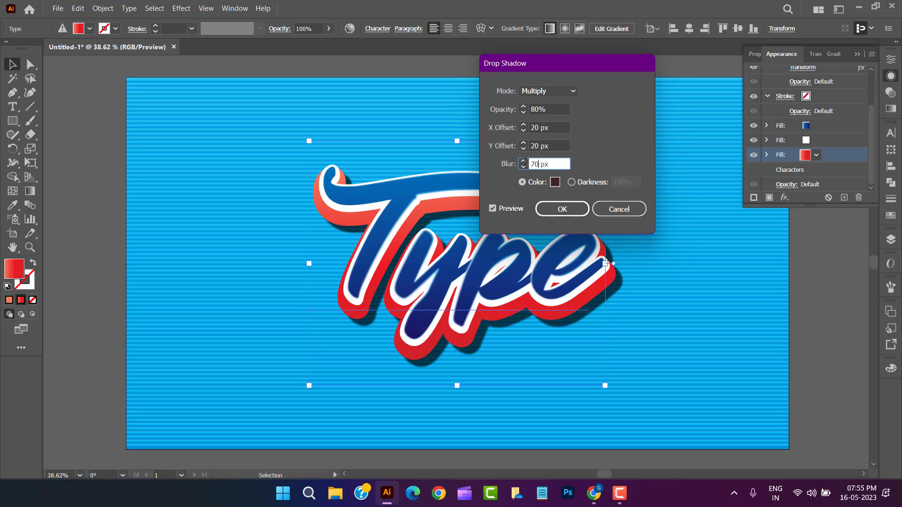
{"action": "left_click", "coordinate": [557, 145]}
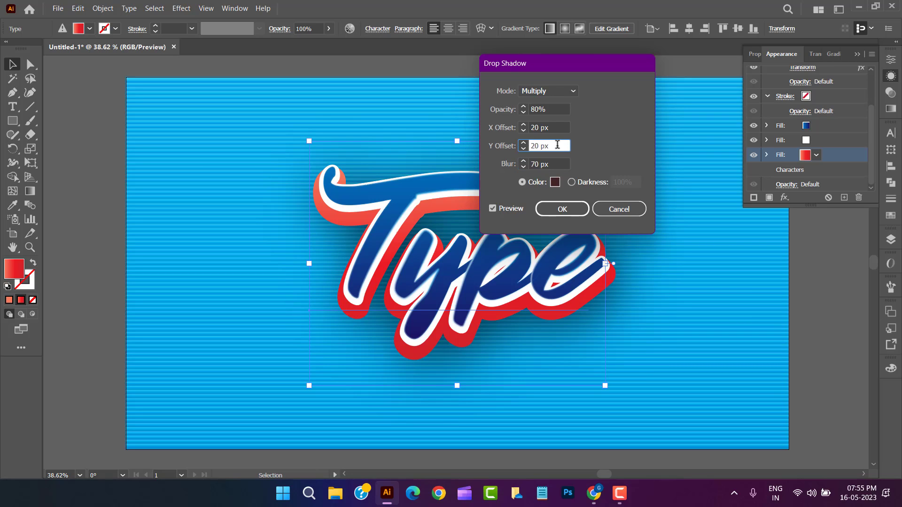
Reduce the shadow blur to 20 px and both offsets to 15 px
{"action": "double_click", "coordinate": [542, 163]}
{"action": "type", "text": "40"}
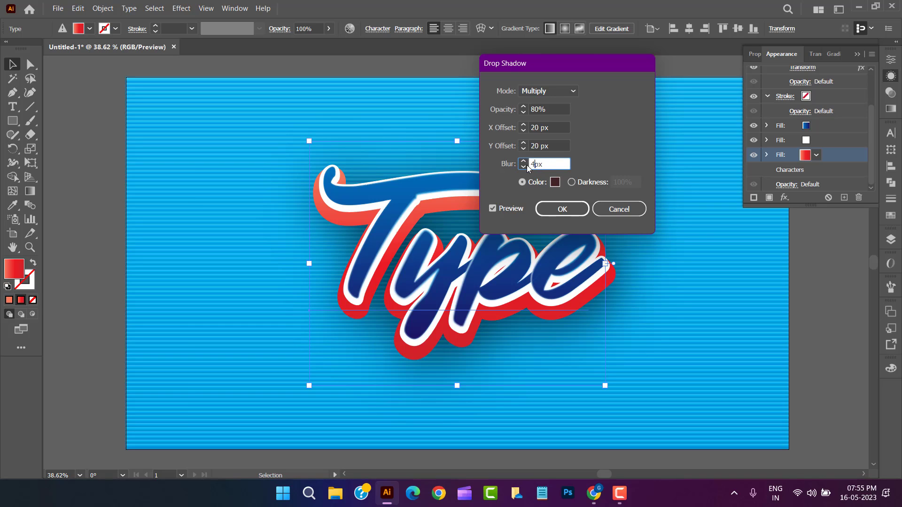
{"action": "left_click", "coordinate": [559, 147]}
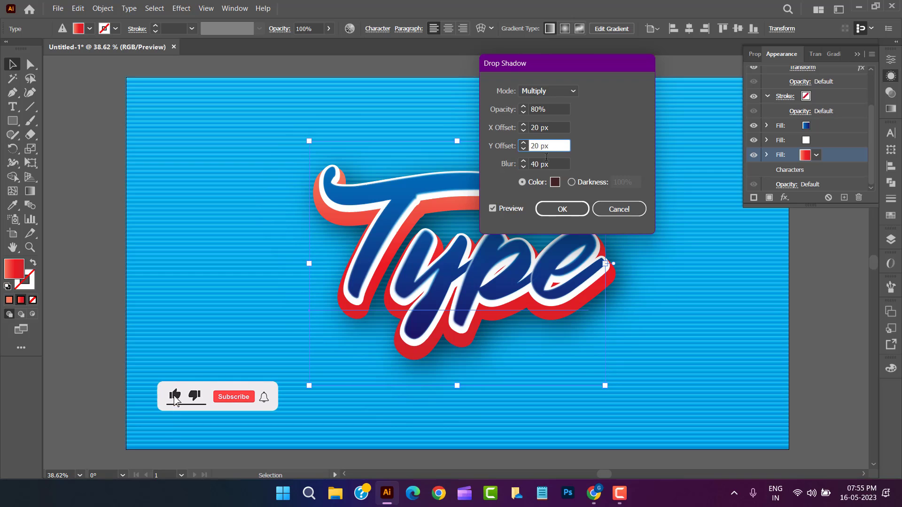
{"action": "key", "text": "Tab"}
{"action": "double_click", "coordinate": [534, 165]}
{"action": "type", "text": "20"}
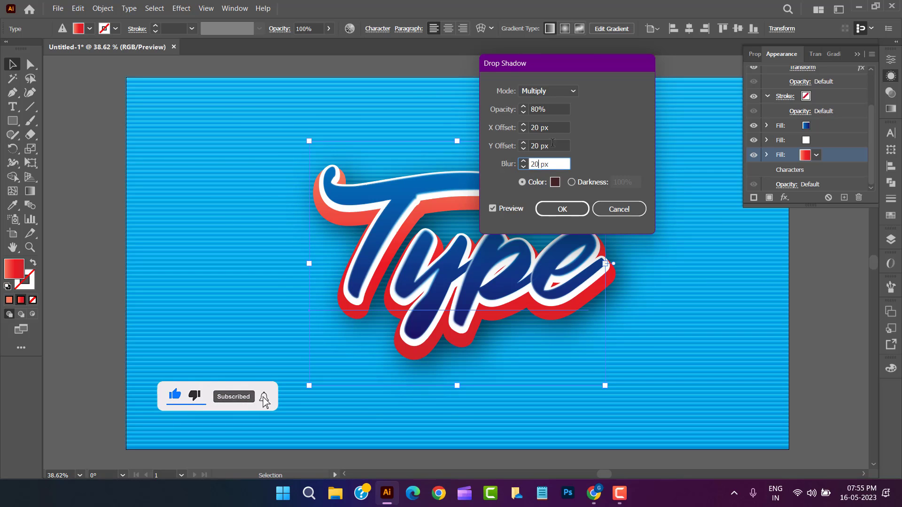
{"action": "left_click", "coordinate": [554, 144]}
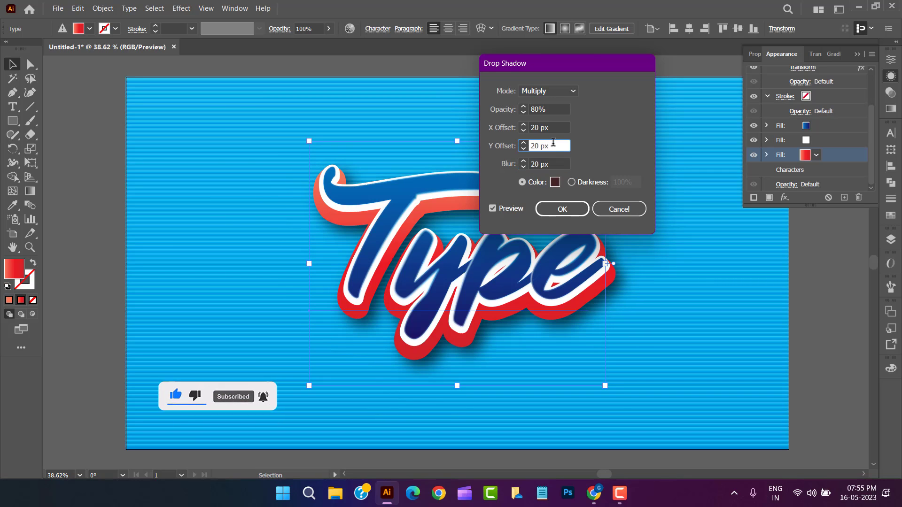
{"action": "double_click", "coordinate": [530, 147]}
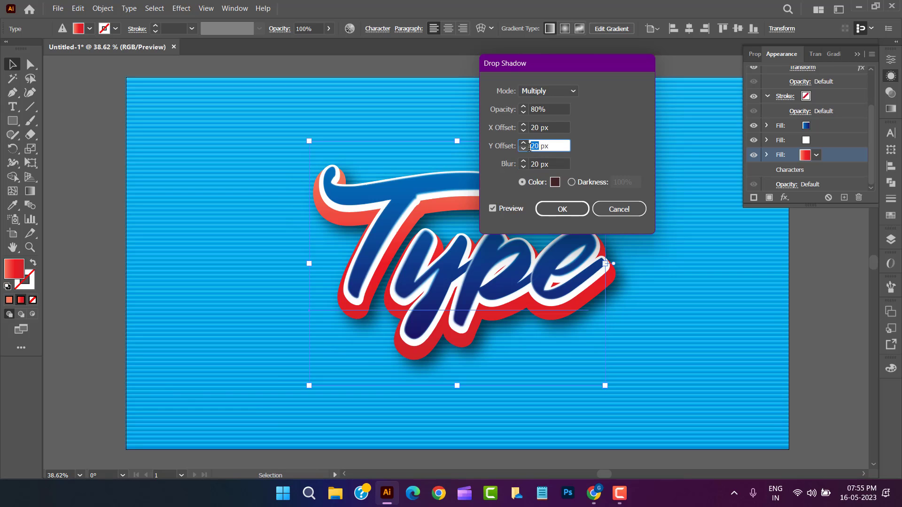
{"action": "type", "text": "15"}
{"action": "double_click", "coordinate": [525, 129]}
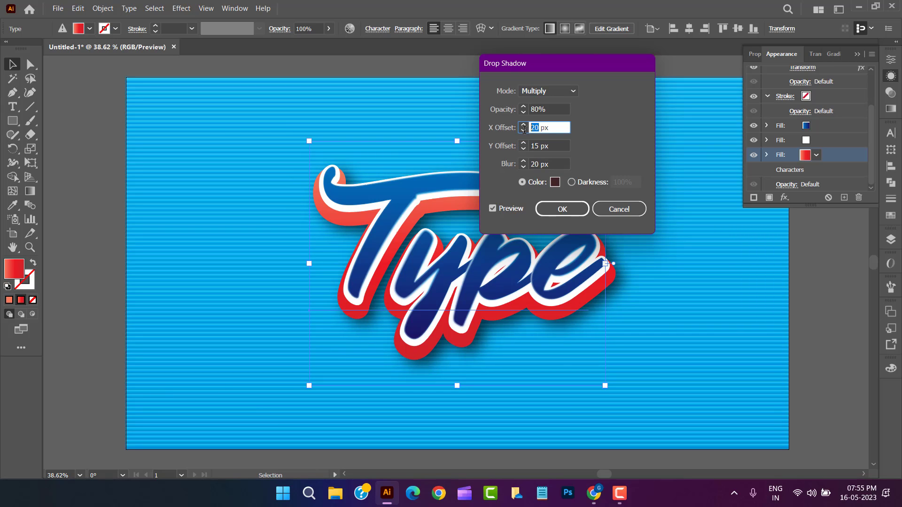
{"action": "type", "text": "15"}
{"action": "left_click", "coordinate": [554, 110]}
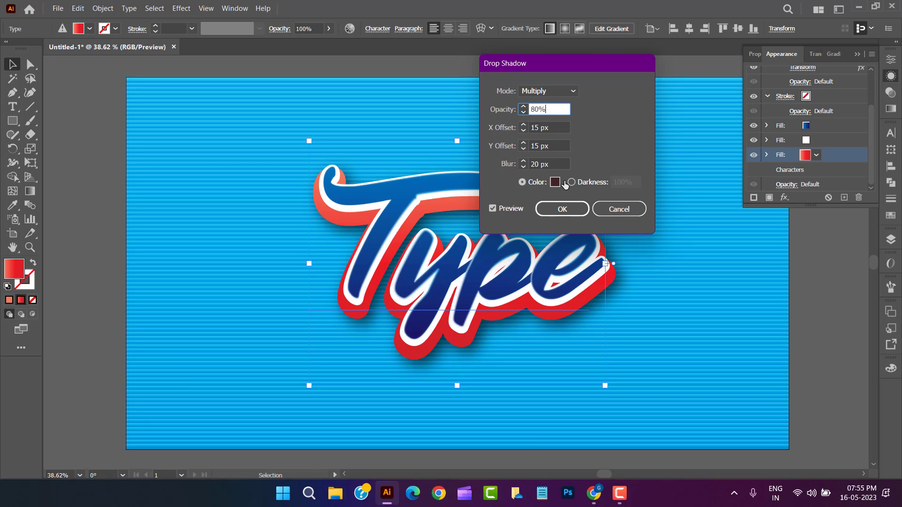
Finalise the shadow at 90% opacity, near-black 190606 colour, 10 px offsets
{"action": "double_click", "coordinate": [537, 109]}
{"action": "type", "text": "90"}
{"action": "left_click", "coordinate": [560, 128]}
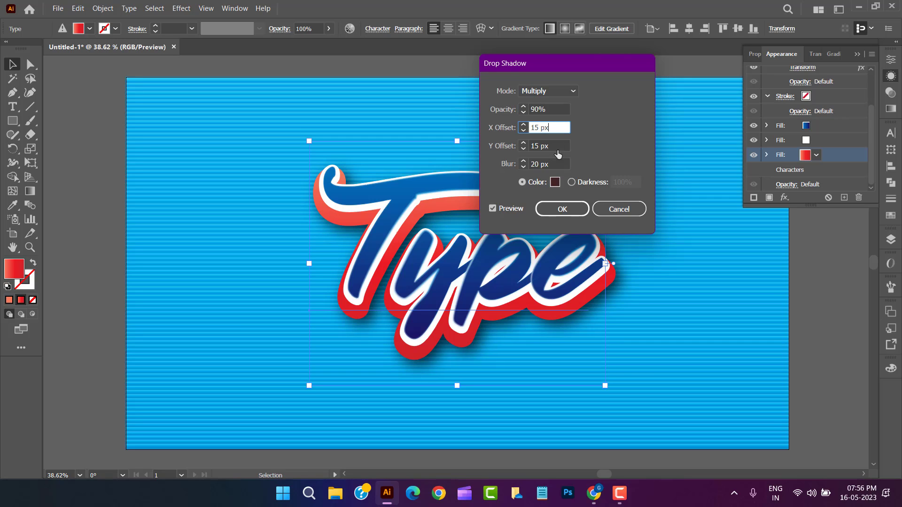
{"action": "left_click", "coordinate": [555, 182]}
{"action": "left_click", "coordinate": [401, 373]}
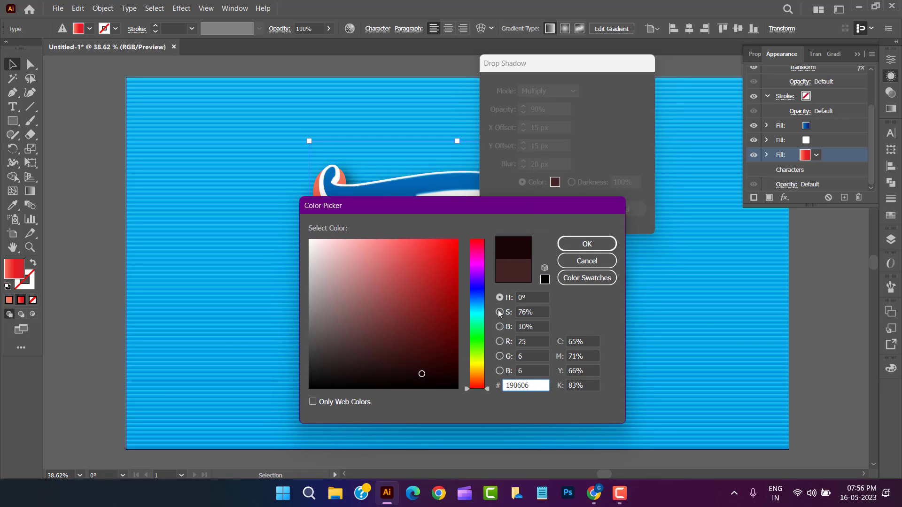
{"action": "left_click", "coordinate": [587, 243]}
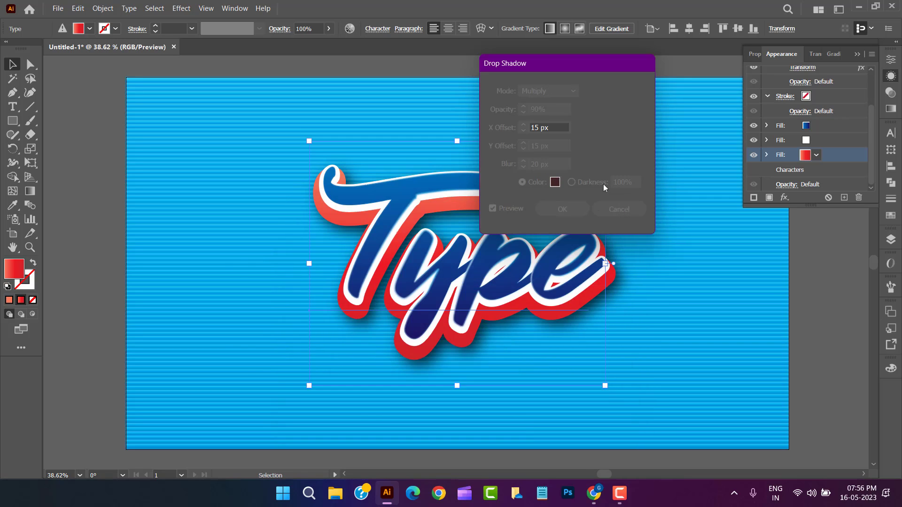
{"action": "double_click", "coordinate": [535, 128]}
{"action": "type", "text": "10"}
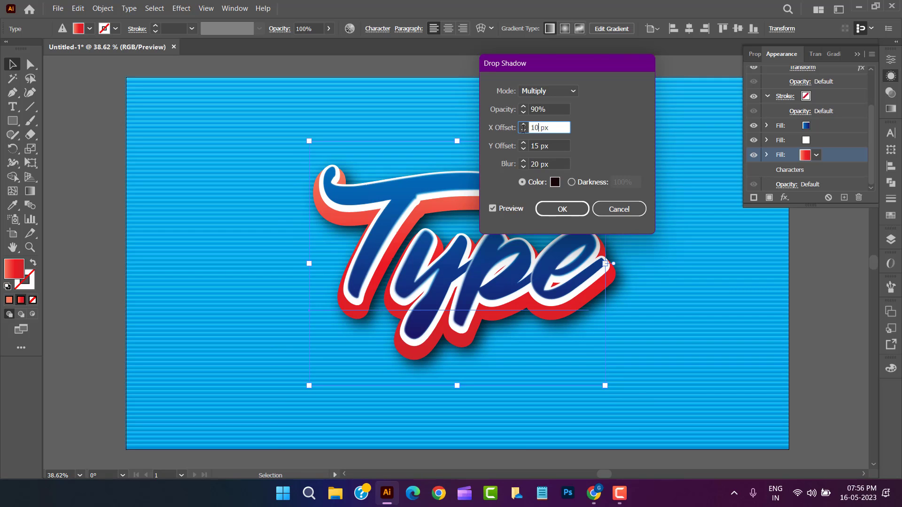
{"action": "double_click", "coordinate": [535, 145]}
{"action": "type", "text": "1"}
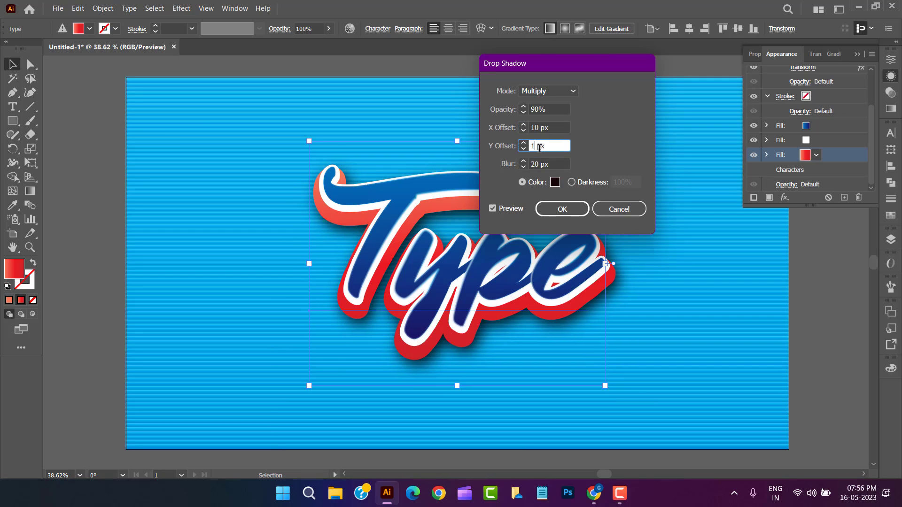
{"action": "type", "text": "0"}
{"action": "left_click", "coordinate": [557, 162]}
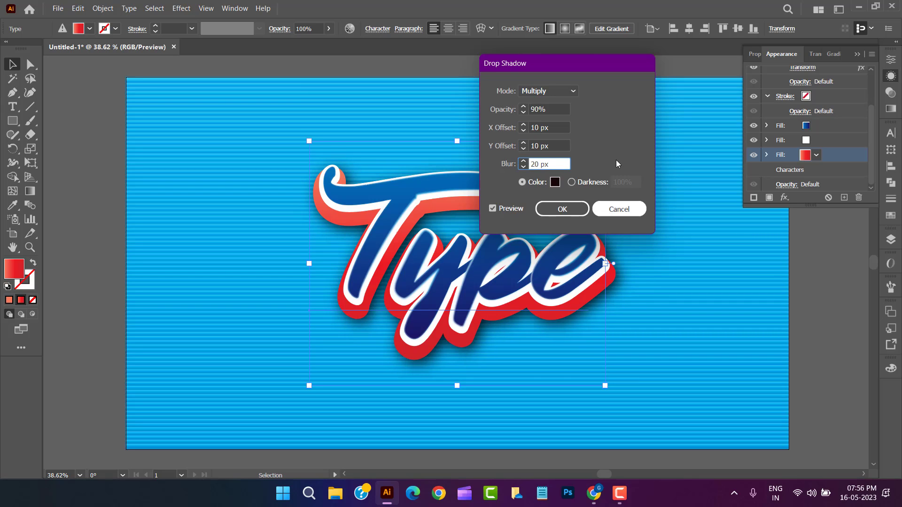
{"action": "left_click", "coordinate": [563, 208]}
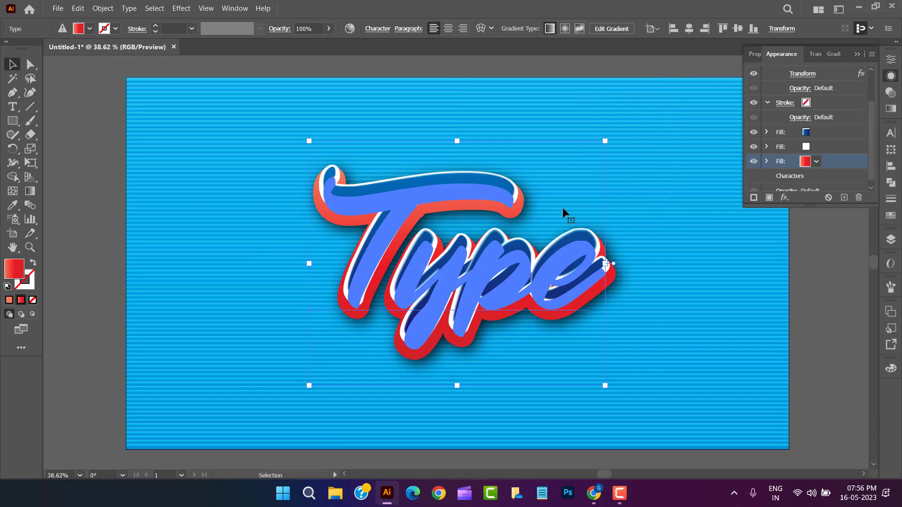
Select the blurred highlight stroke and delete the middle stops from its gradient
{"action": "left_click", "coordinate": [890, 76]}
{"action": "left_click", "coordinate": [838, 87]}
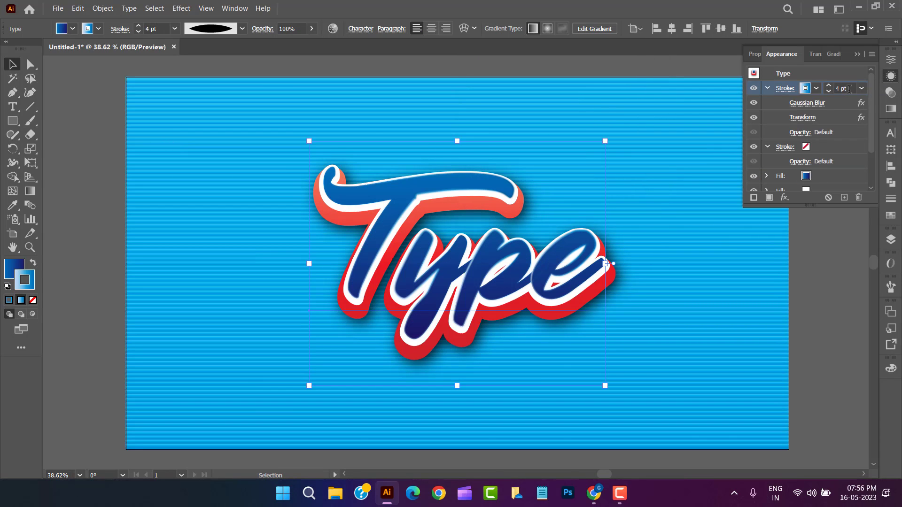
{"action": "left_click", "coordinate": [890, 108]}
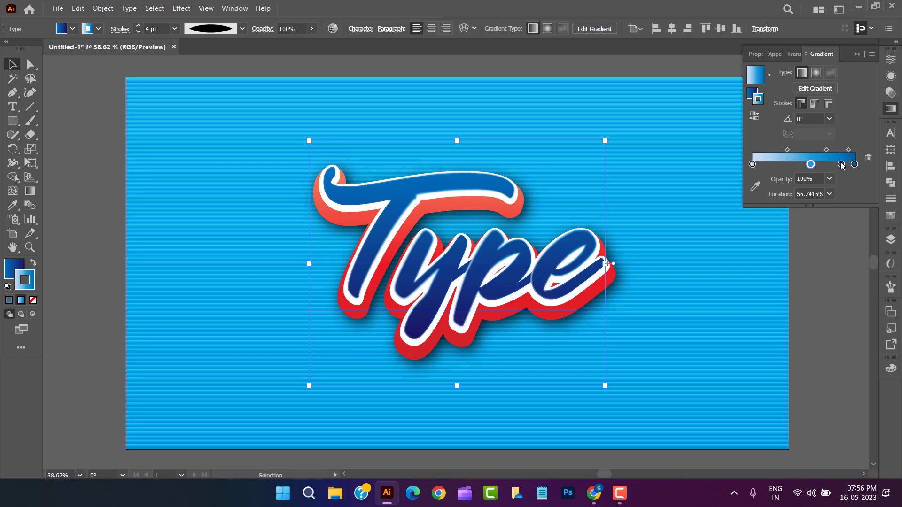
{"action": "left_click", "coordinate": [868, 158]}
{"action": "left_click", "coordinate": [841, 164]}
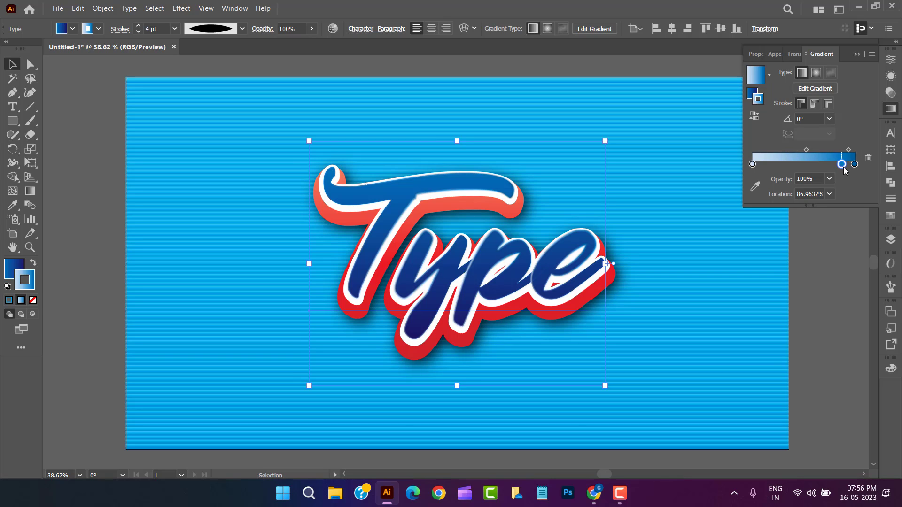
Set the highlight gradient's right end stop to 0% opacity
{"action": "left_click", "coordinate": [868, 158]}
{"action": "left_click", "coordinate": [829, 179]}
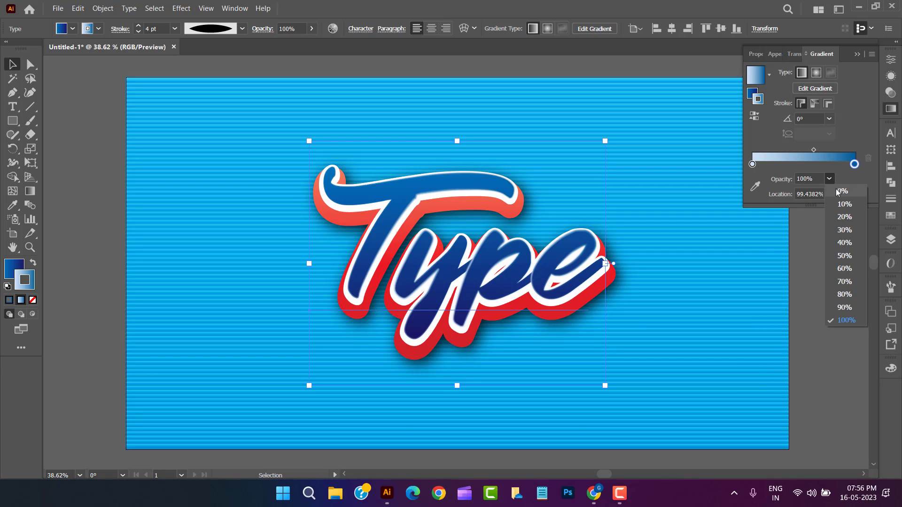
{"action": "left_click", "coordinate": [838, 193]}
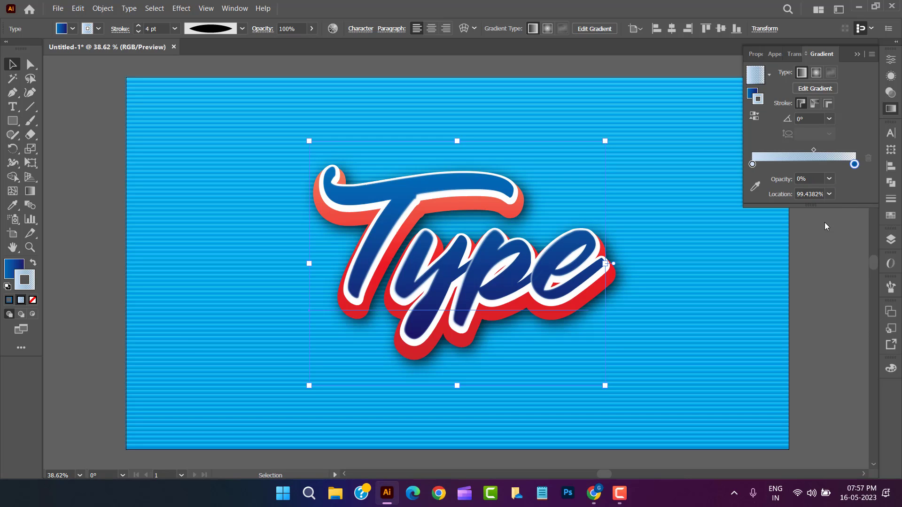
{"action": "left_click", "coordinate": [891, 109]}
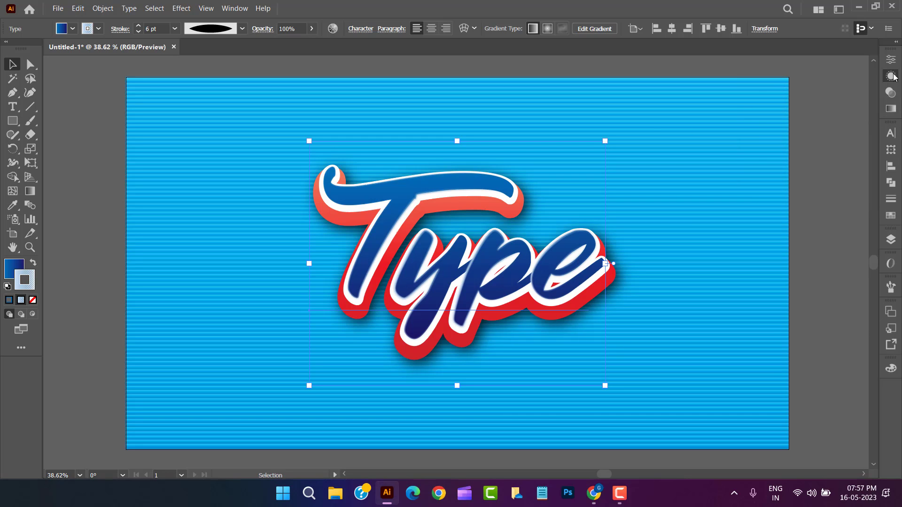
{"action": "left_click", "coordinate": [891, 76]}
{"action": "left_click", "coordinate": [784, 197]}
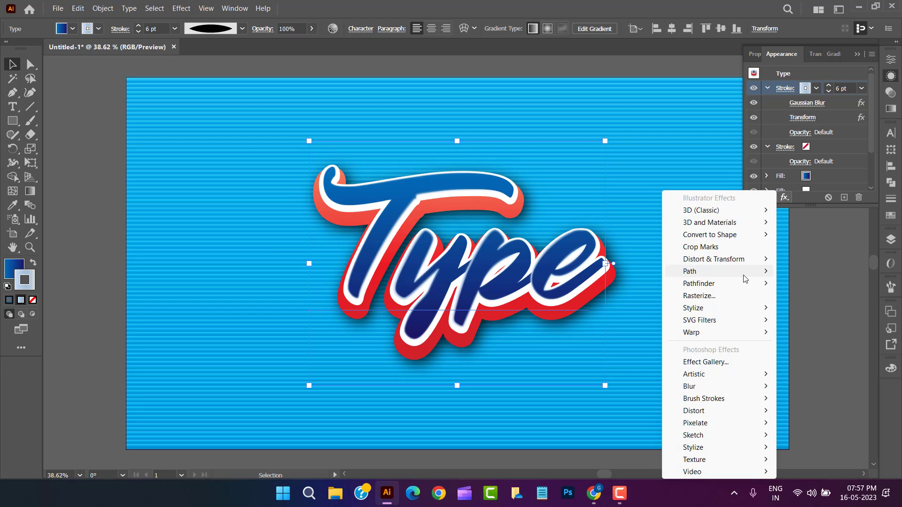
Apply a -2 px Offset Path effect to the blurred 6 pt highlight stroke
{"action": "mouse_move", "coordinate": [704, 271]}
{"action": "left_click", "coordinate": [793, 269]}
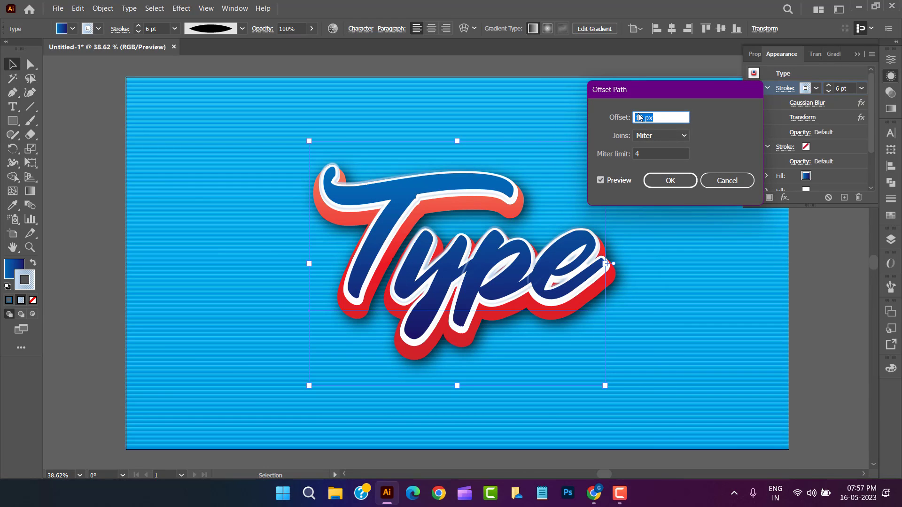
{"action": "key", "text": "Down"}
{"action": "key", "text": "Down"}
{"action": "key", "text": "Down"}
{"action": "key", "text": "Down"}
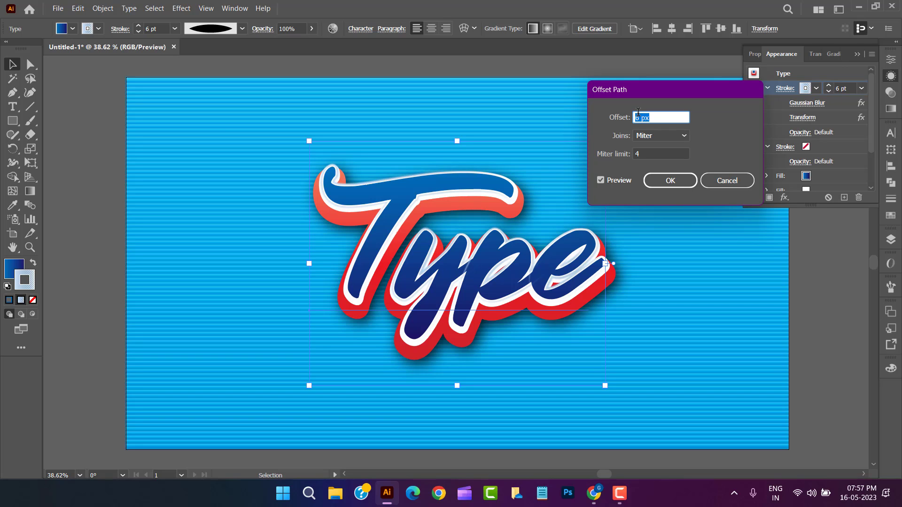
{"action": "key", "text": "Down"}
{"action": "key", "text": "Down"}
{"action": "key", "text": "Down"}
{"action": "key", "text": "Down"}
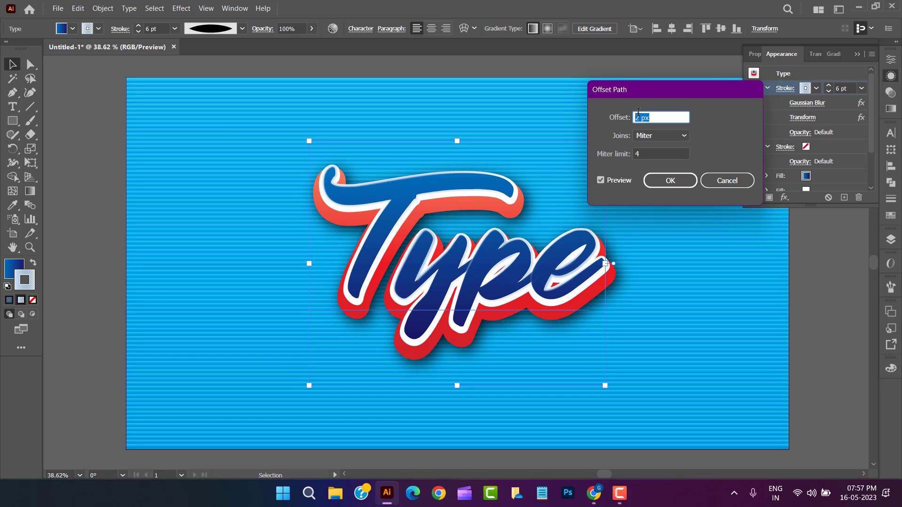
{"action": "key", "text": "Down"}
{"action": "key", "text": "Down"}
{"action": "key", "text": "Down"}
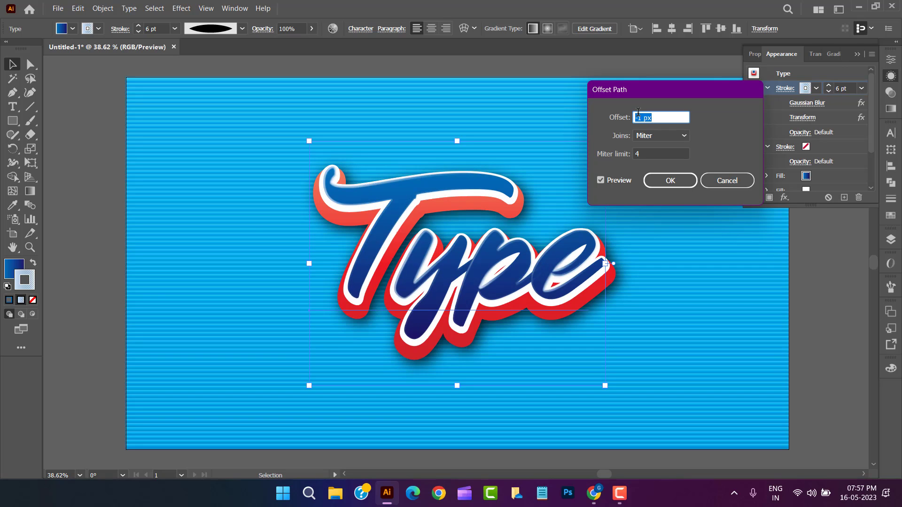
{"action": "key", "text": "Down"}
{"action": "key", "text": "Down"}
{"action": "key", "text": "Down"}
{"action": "key", "text": "Down"}
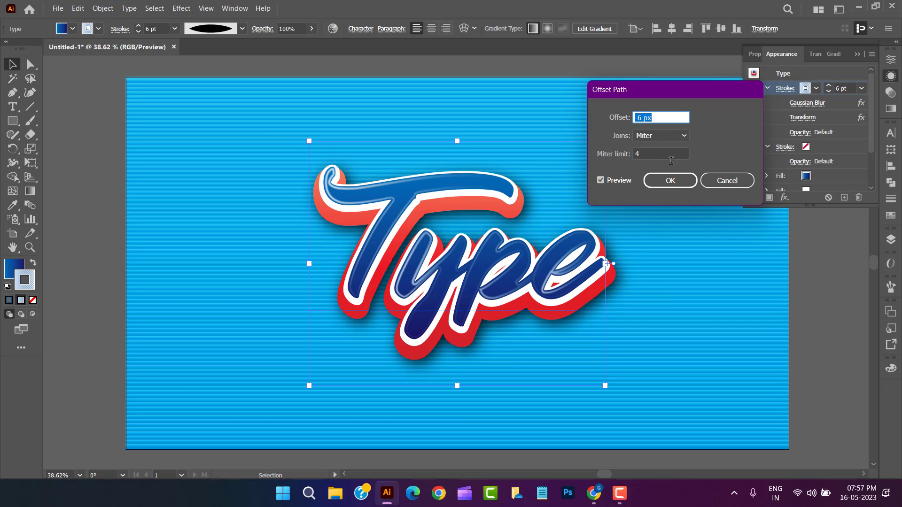
{"action": "key", "text": "Up"}
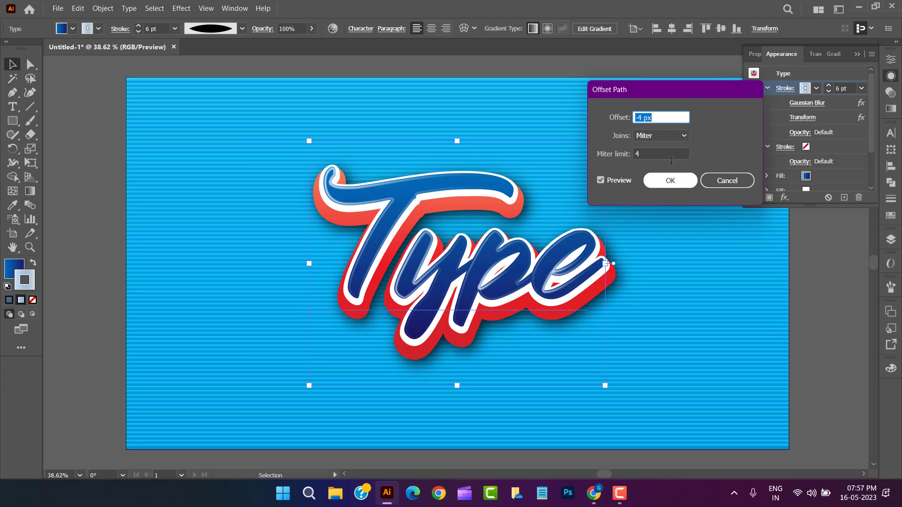
{"action": "key", "text": "Up"}
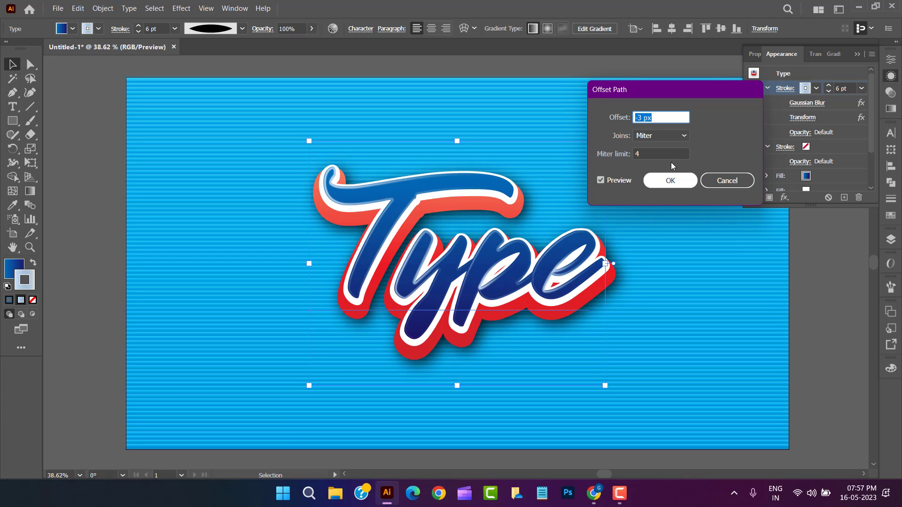
{"action": "key", "text": "Up"}
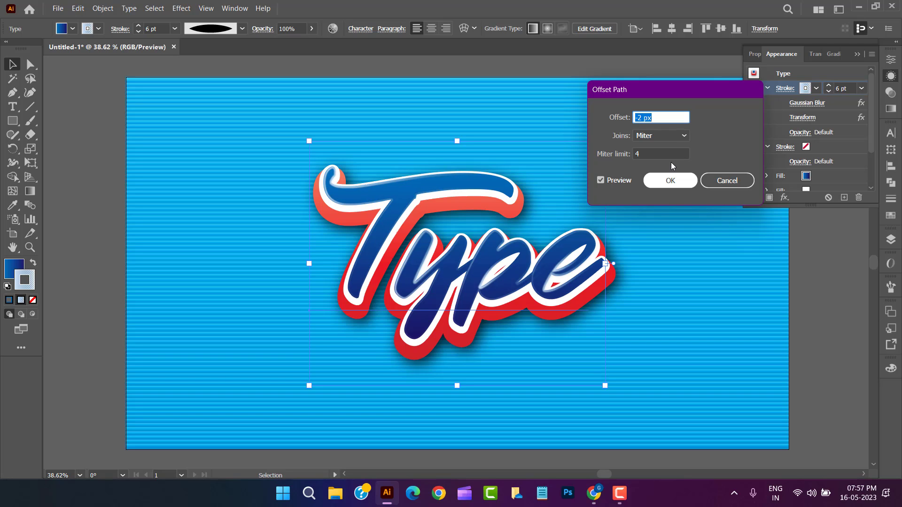
{"action": "left_click", "coordinate": [681, 179]}
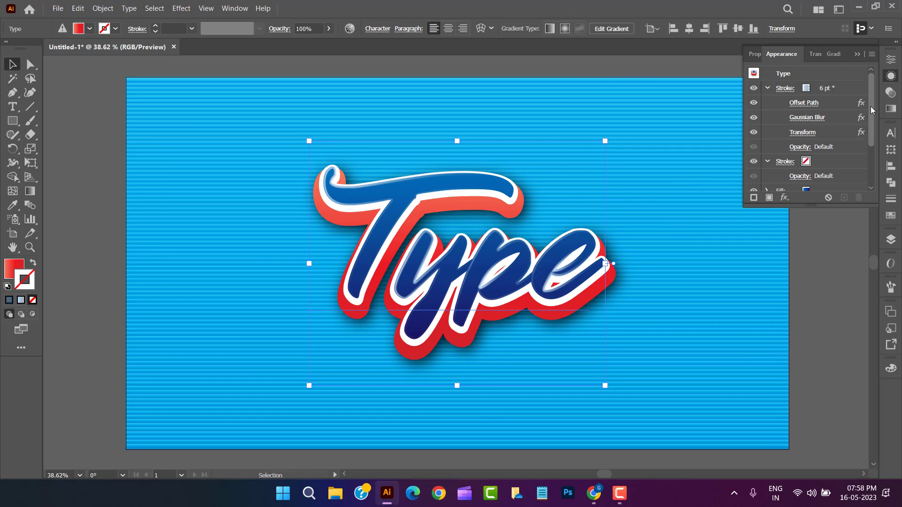
Add a drop shadow to the blue gradient fill, first trying 1 px offsets and 4 px blur
{"action": "left_click_drag", "start_coordinate": [869, 107], "coordinate": [870, 122]}
{"action": "left_click", "coordinate": [838, 151]}
{"action": "left_click", "coordinate": [784, 197]}
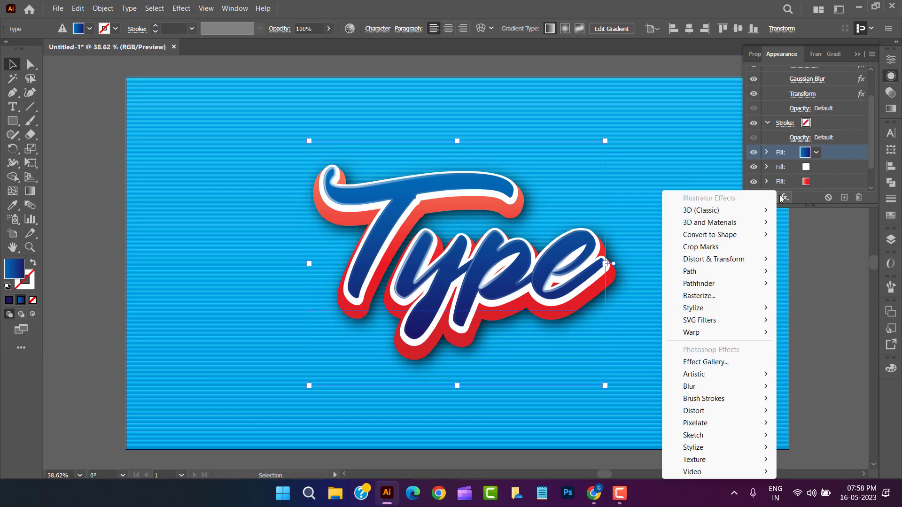
{"action": "left_click", "coordinate": [797, 306]}
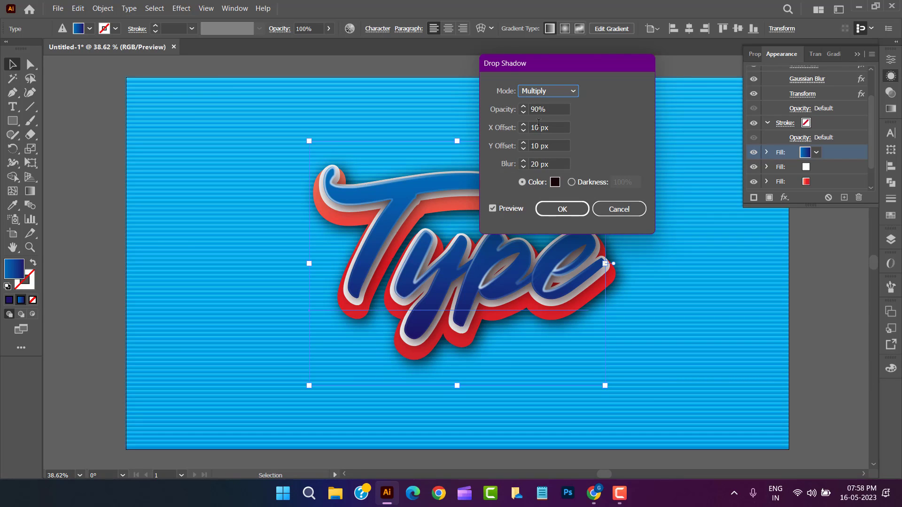
{"action": "double_click", "coordinate": [538, 123]}
{"action": "type", "text": "1"}
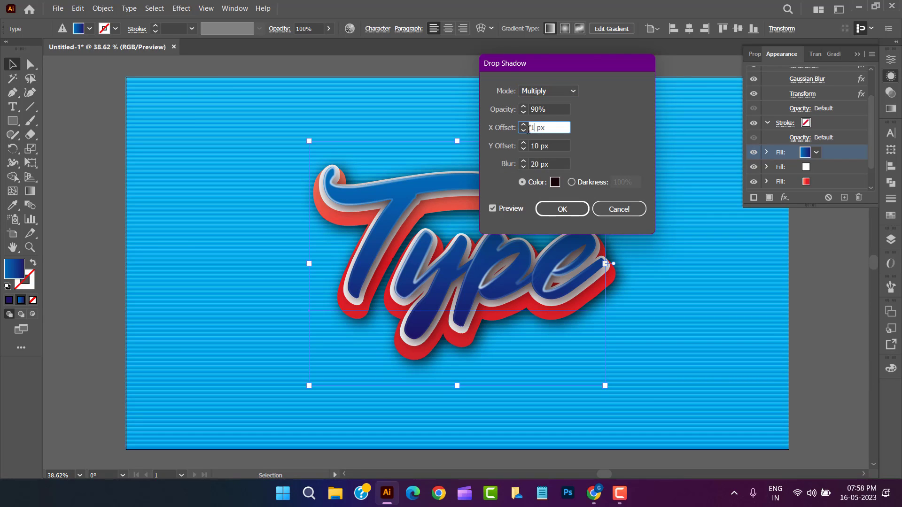
{"action": "double_click", "coordinate": [536, 144]}
{"action": "type", "text": "1"}
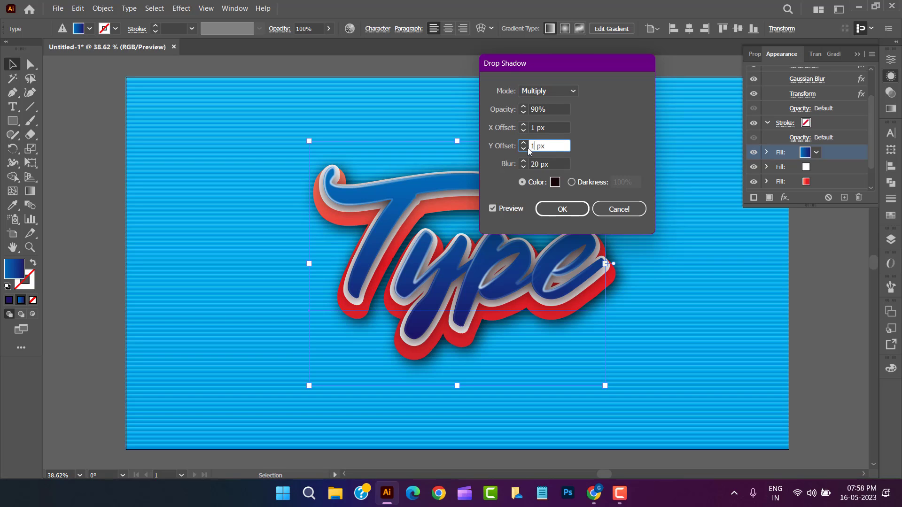
{"action": "left_click", "coordinate": [556, 162]}
{"action": "double_click", "coordinate": [539, 164]}
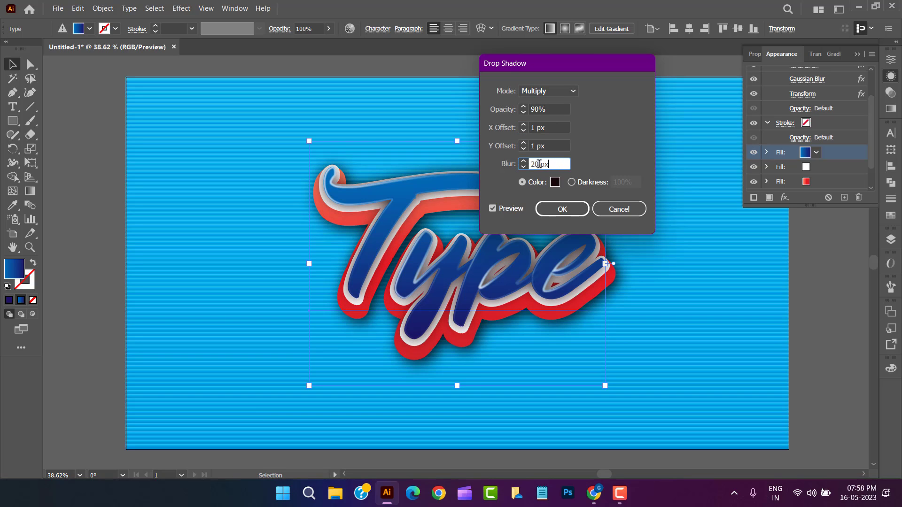
{"action": "type", "text": "4"}
{"action": "left_click", "coordinate": [537, 110]}
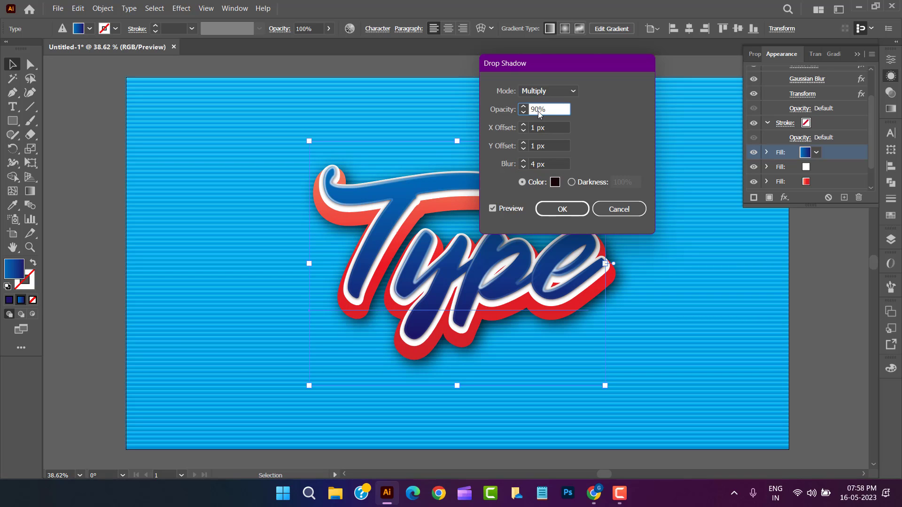
Change the Multiply 90% shadow to 2 px X/Y offsets and 2 px blur, and apply it
{"action": "double_click", "coordinate": [532, 128]}
{"action": "type", "text": "2"}
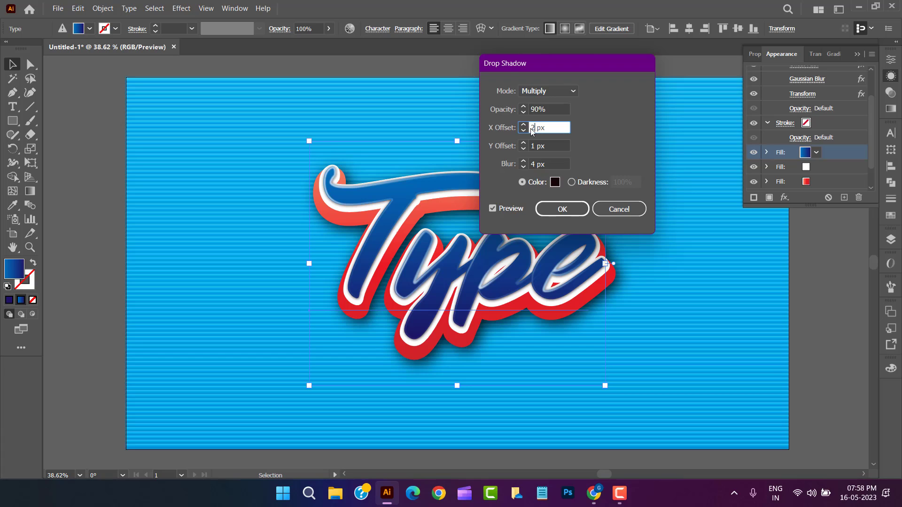
{"action": "double_click", "coordinate": [533, 146]}
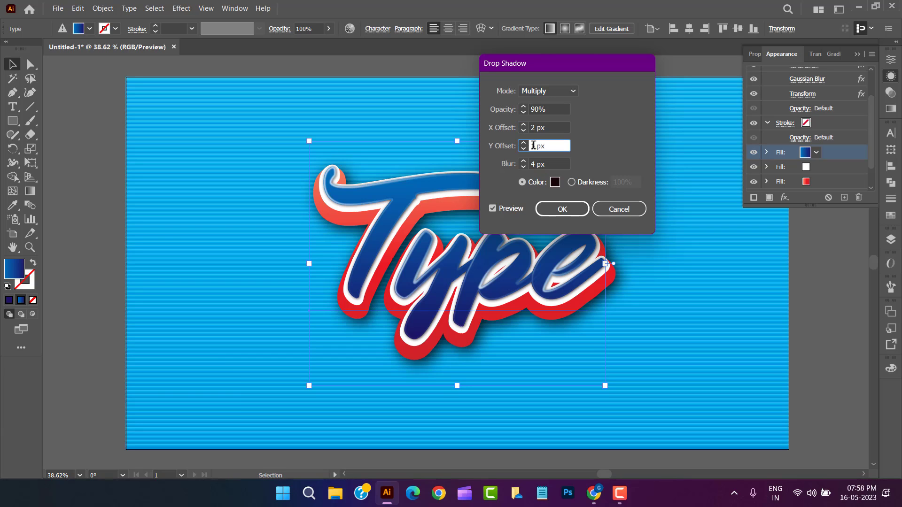
{"action": "type", "text": "2"}
{"action": "double_click", "coordinate": [534, 164]}
{"action": "type", "text": "2"}
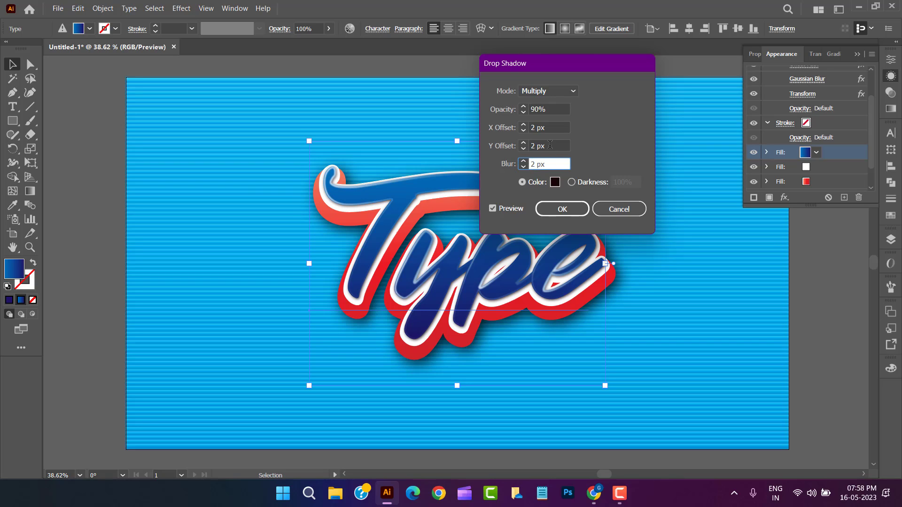
{"action": "left_click", "coordinate": [550, 145]}
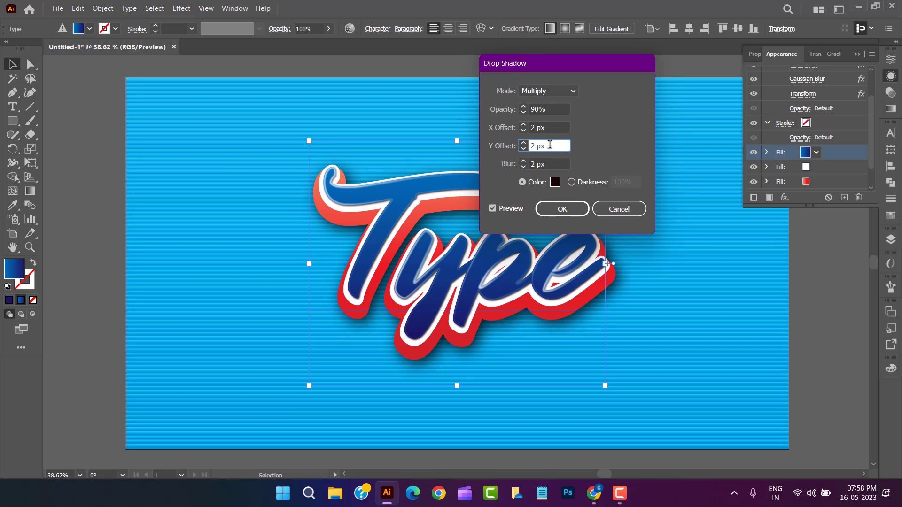
{"action": "left_click", "coordinate": [562, 208]}
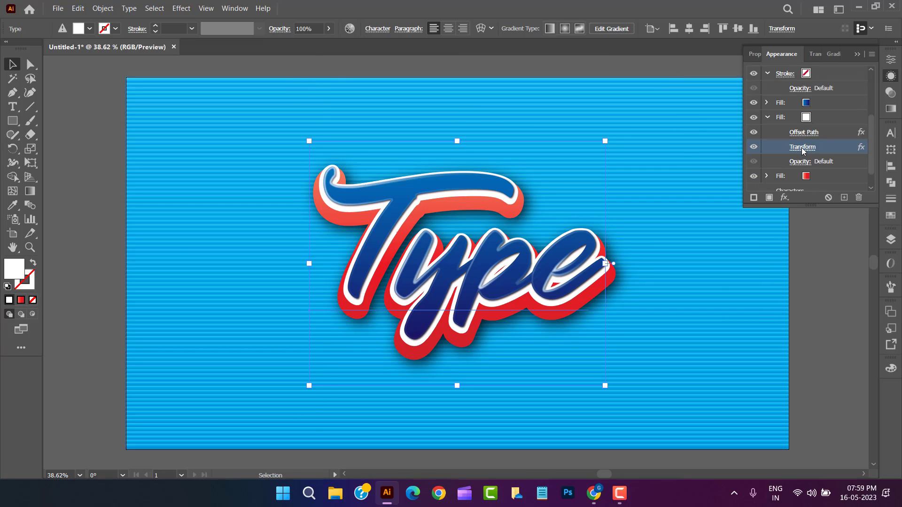
Reduce the white outline's Transform vertical shift and apply it
{"action": "left_click", "coordinate": [802, 146]}
{"action": "key", "text": "Tab"}
{"action": "key", "text": "Tab"}
{"action": "key", "text": "Tab"}
{"action": "key", "text": "Up"}
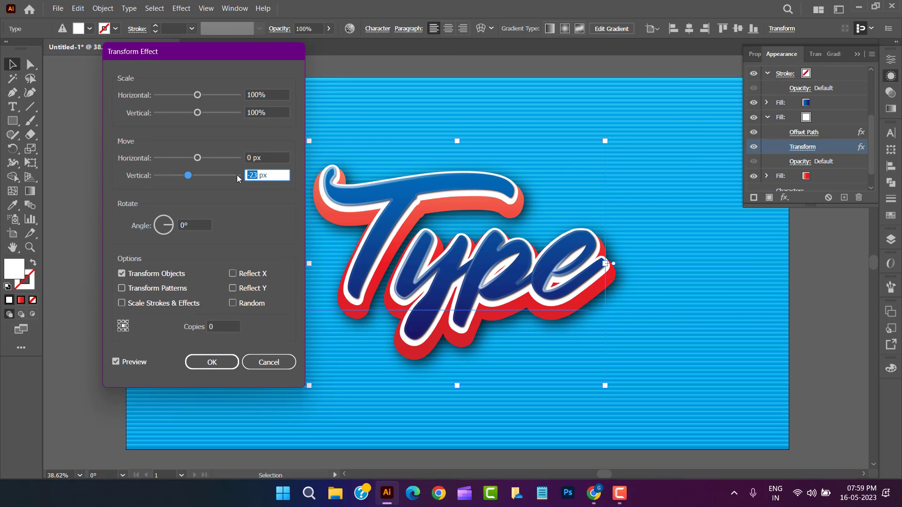
{"action": "key", "text": "Up"}
{"action": "key", "text": "Up"}
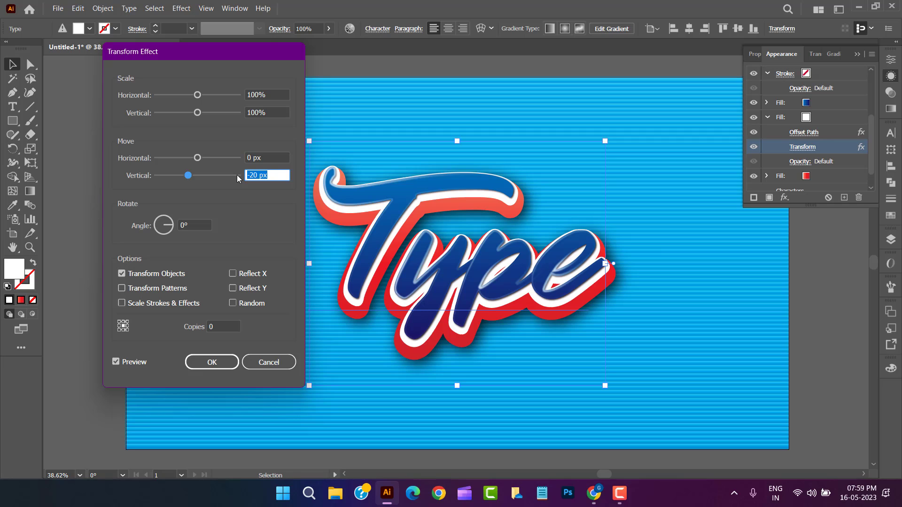
{"action": "key", "text": "Up"}
{"action": "key", "text": "Up"}
{"action": "key", "text": "Up"}
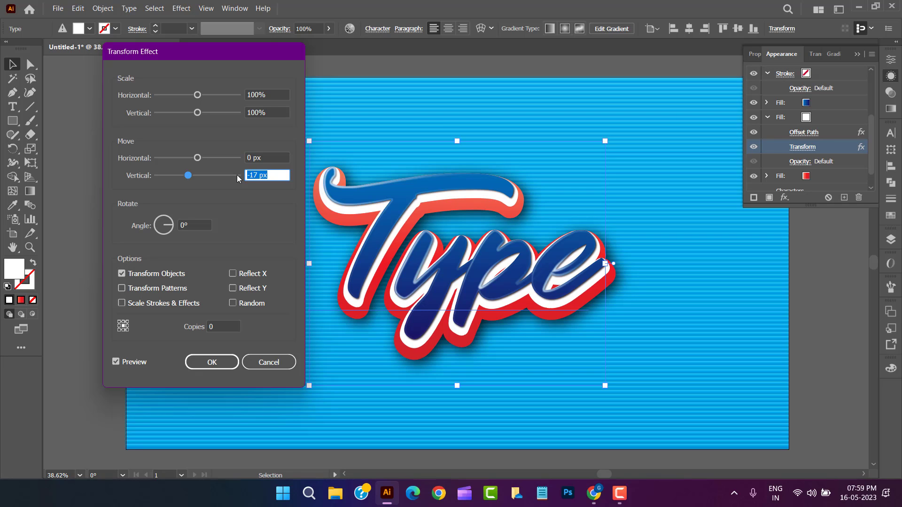
{"action": "key", "text": "Up"}
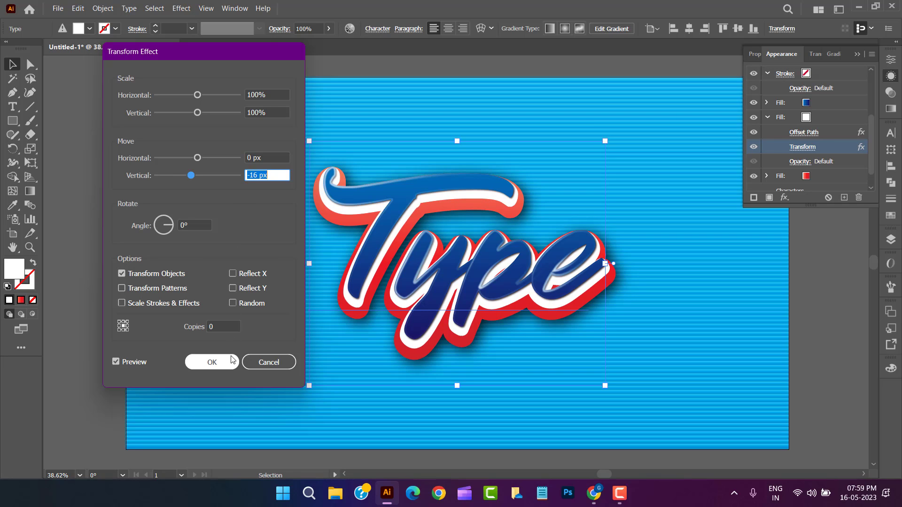
{"action": "key", "text": "Up"}
{"action": "key", "text": "Up"}
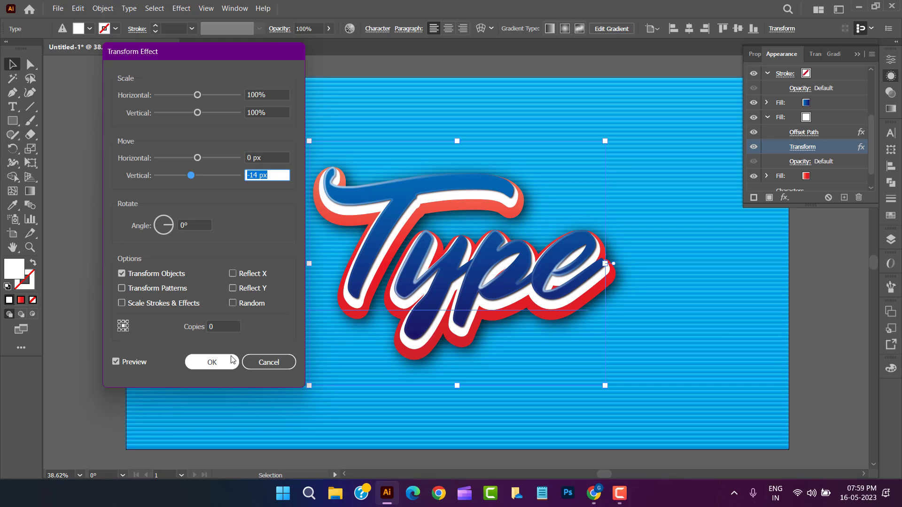
{"action": "left_click", "coordinate": [212, 362]}
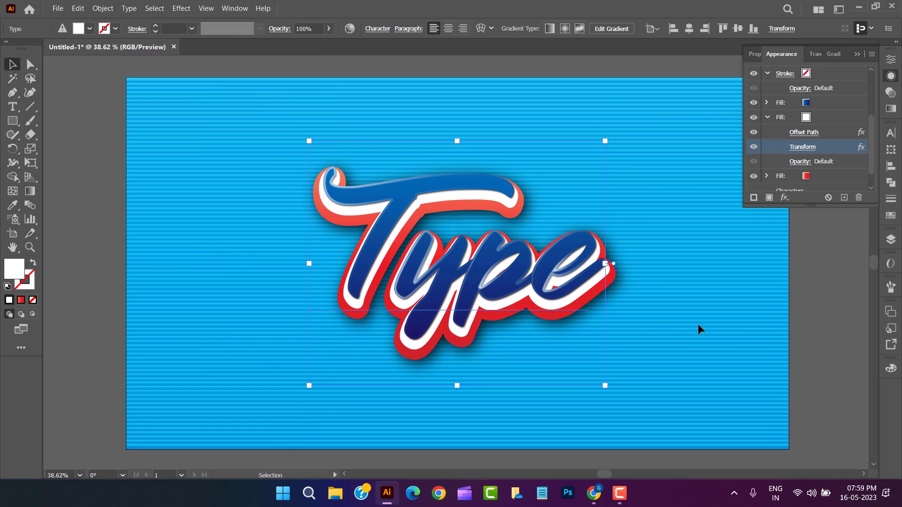
Widen the white outline's Offset Path to 15 px
{"action": "left_click", "coordinate": [803, 132]}
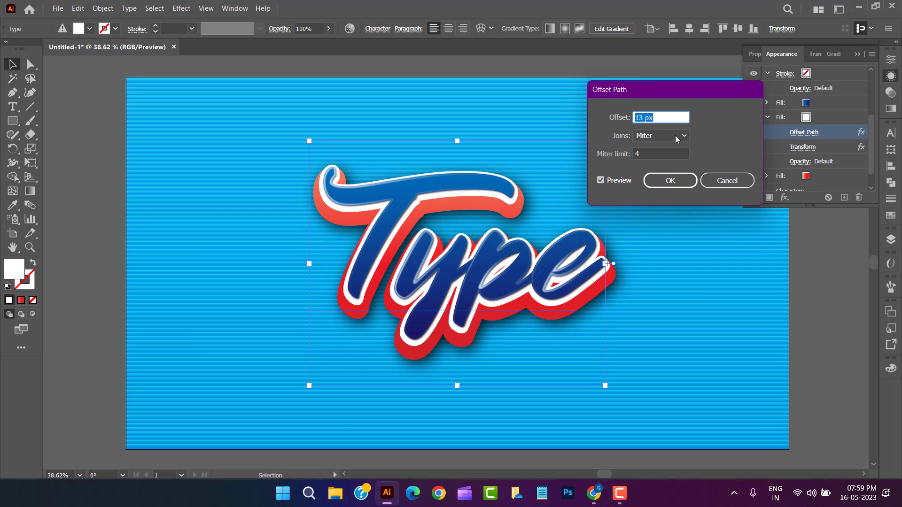
{"action": "key", "text": "Up"}
{"action": "key", "text": "Up"}
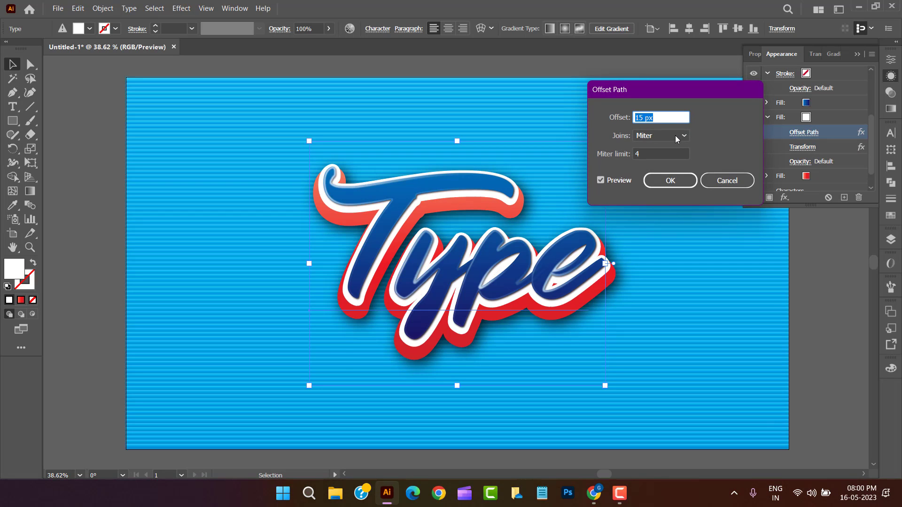
{"action": "left_click", "coordinate": [670, 179]}
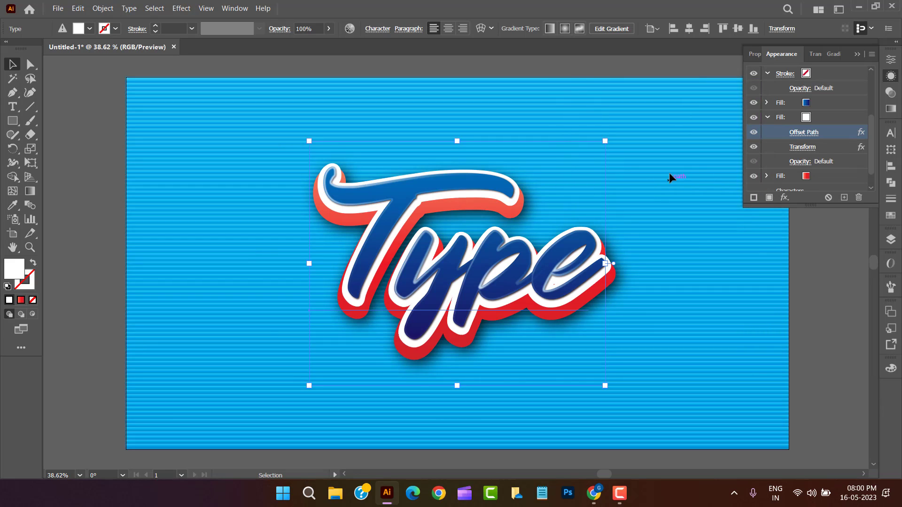
Set the white outline's Transform vertical move to -18 px
{"action": "left_click", "coordinate": [798, 148]}
{"action": "left_click", "coordinate": [257, 175]}
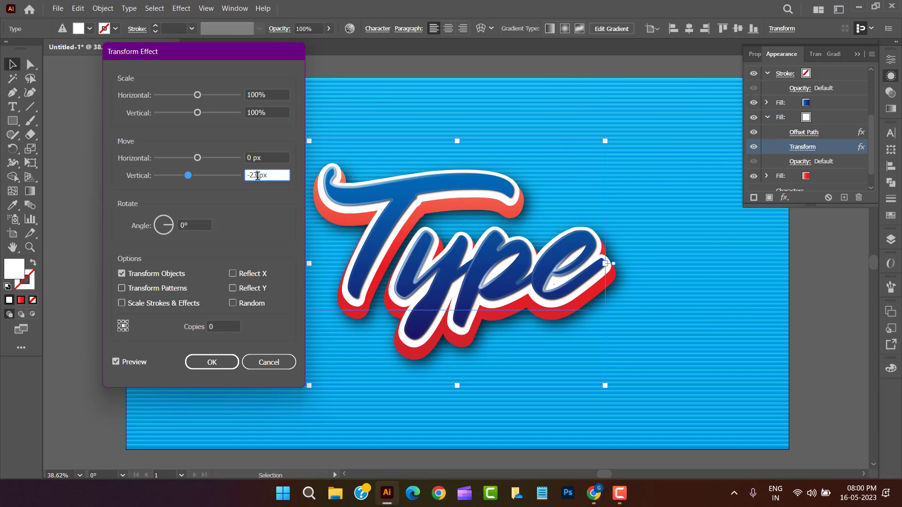
{"action": "left_click_drag", "start_coordinate": [257, 176], "coordinate": [245, 175]}
{"action": "key", "text": "Down"}
{"action": "key", "text": "Down"}
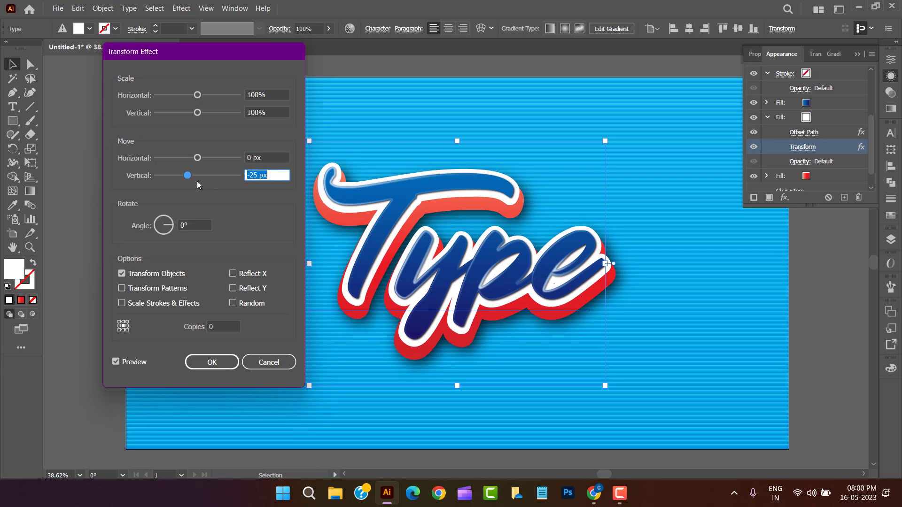
{"action": "key", "text": "Up"}
{"action": "key", "text": "Up"}
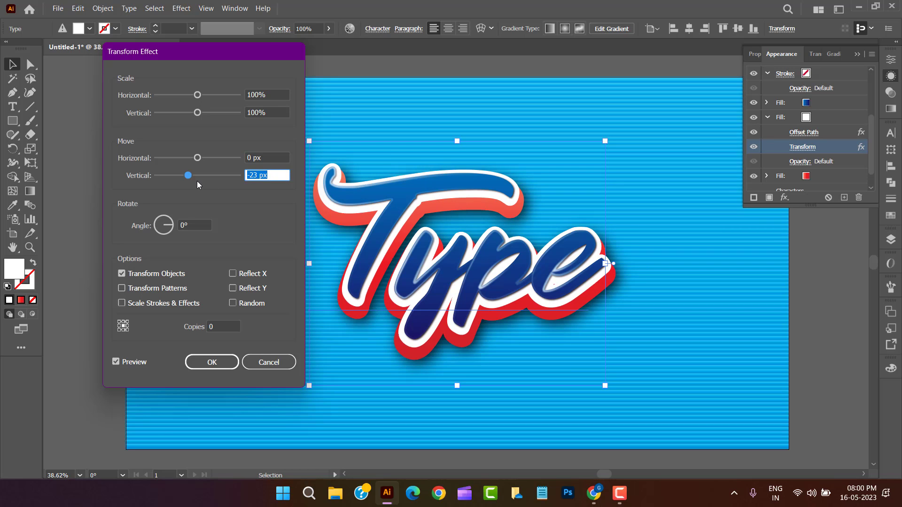
{"action": "key", "text": "Up"}
{"action": "key", "text": "Up"}
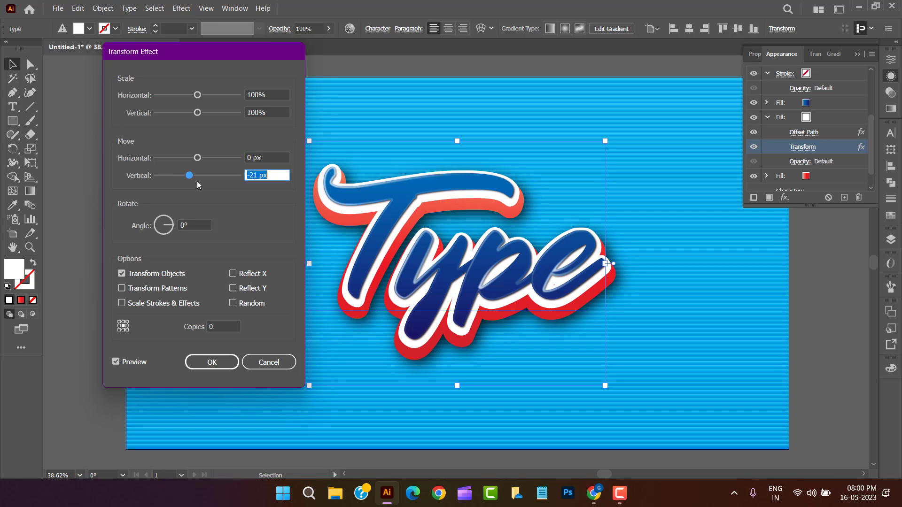
{"action": "key", "text": "Up"}
{"action": "key", "text": "Up"}
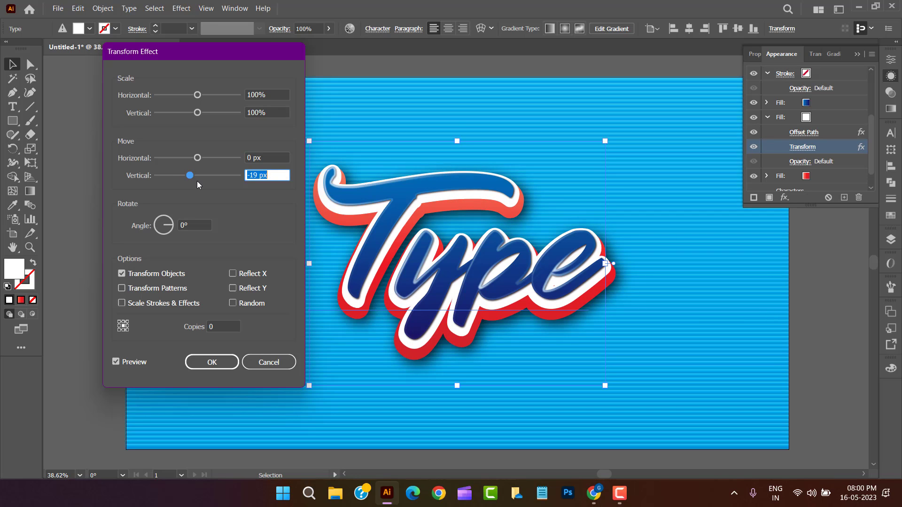
{"action": "key", "text": "Up"}
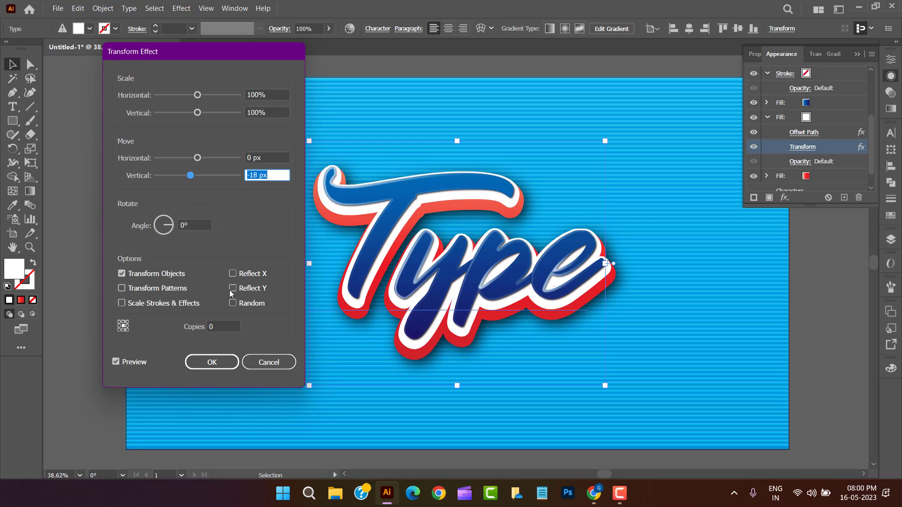
{"action": "left_click", "coordinate": [228, 362]}
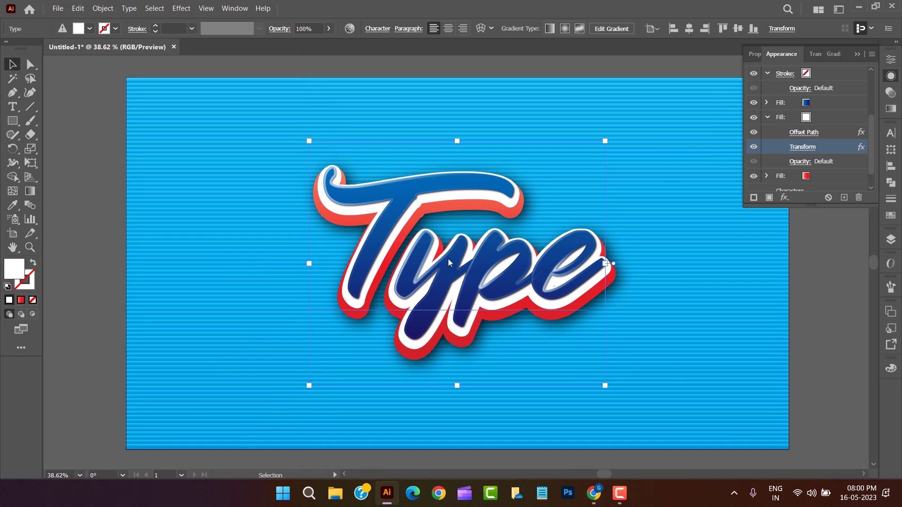
Reduce the blue fill's Transform vertical shift to about -21 px
{"action": "left_click", "coordinate": [768, 117]}
{"action": "left_click", "coordinate": [767, 125]}
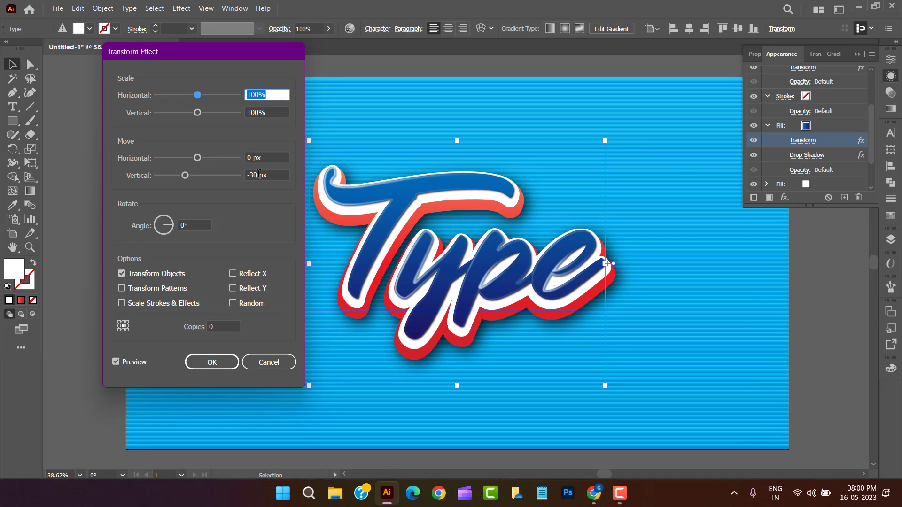
{"action": "left_click_drag", "start_coordinate": [259, 175], "coordinate": [239, 176]}
{"action": "key", "text": "Up"}
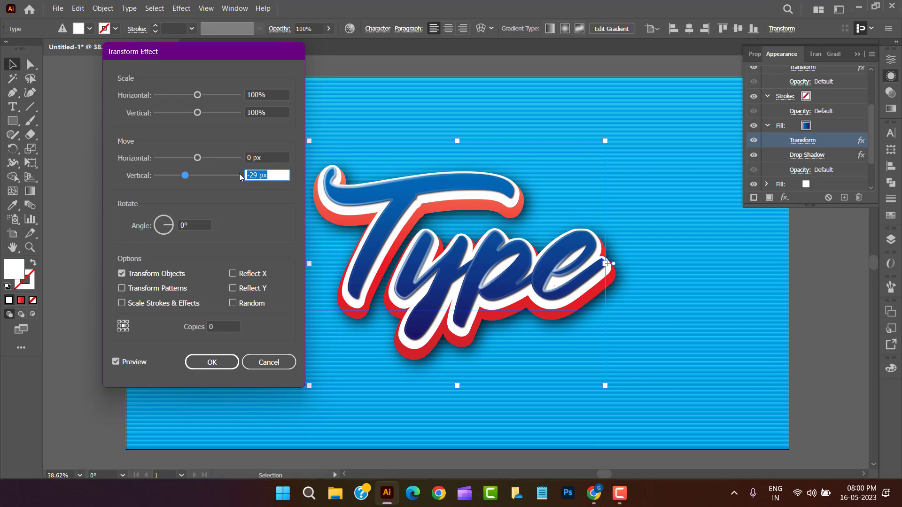
{"action": "key", "text": "Up"}
{"action": "key", "text": "Up"}
{"action": "key", "text": "Up"}
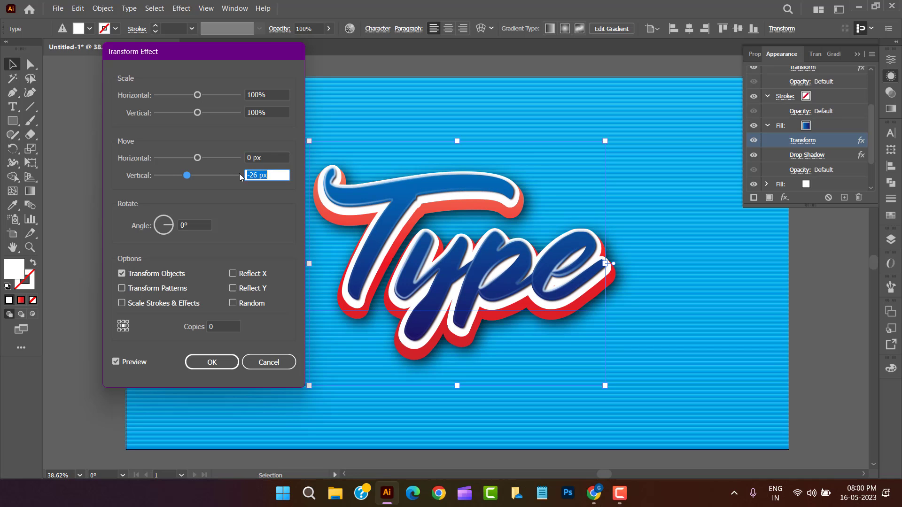
{"action": "key", "text": "Up"}
{"action": "key", "text": "Up"}
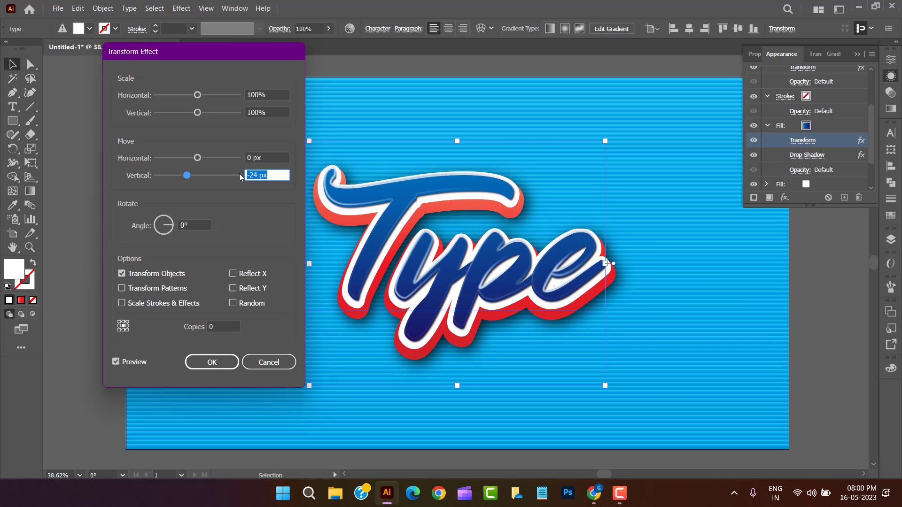
{"action": "key", "text": "Up"}
{"action": "key", "text": "Up"}
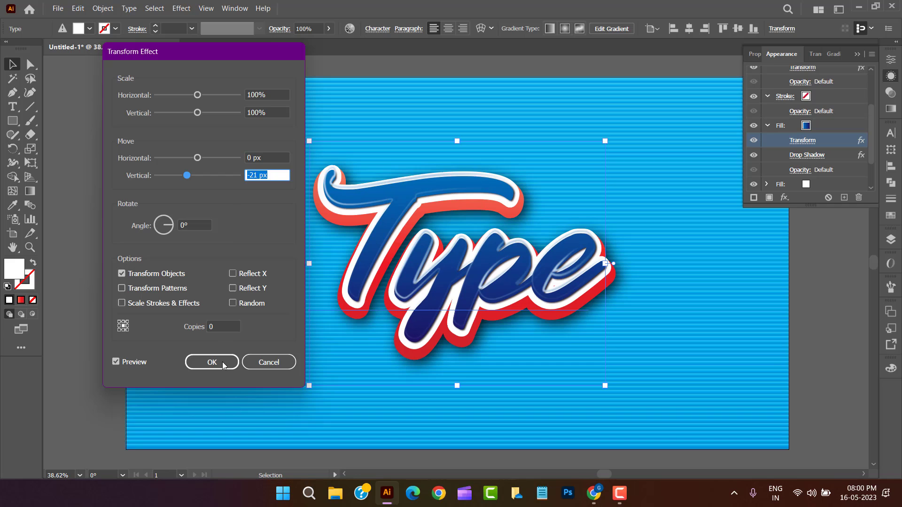
{"action": "left_click", "coordinate": [222, 362]}
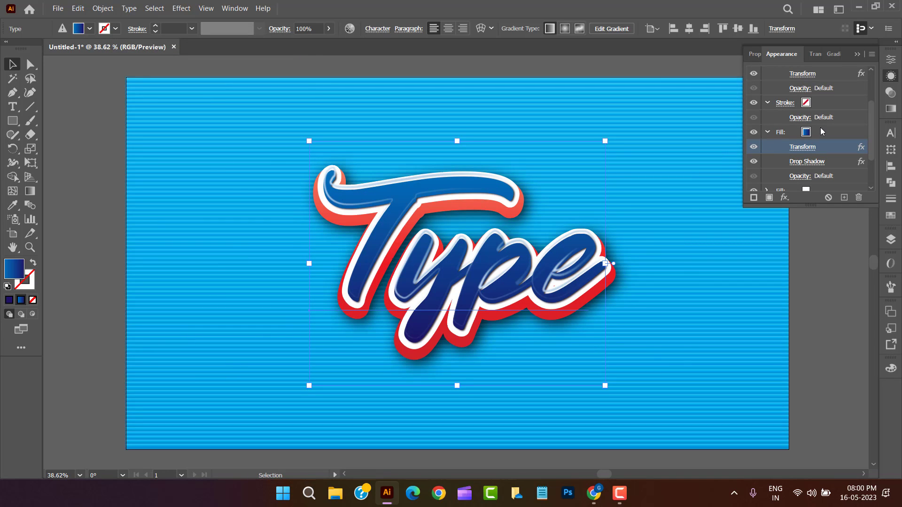
Turn on the thin 2 pt stroke outlining the letters
{"action": "left_click", "coordinate": [767, 132]}
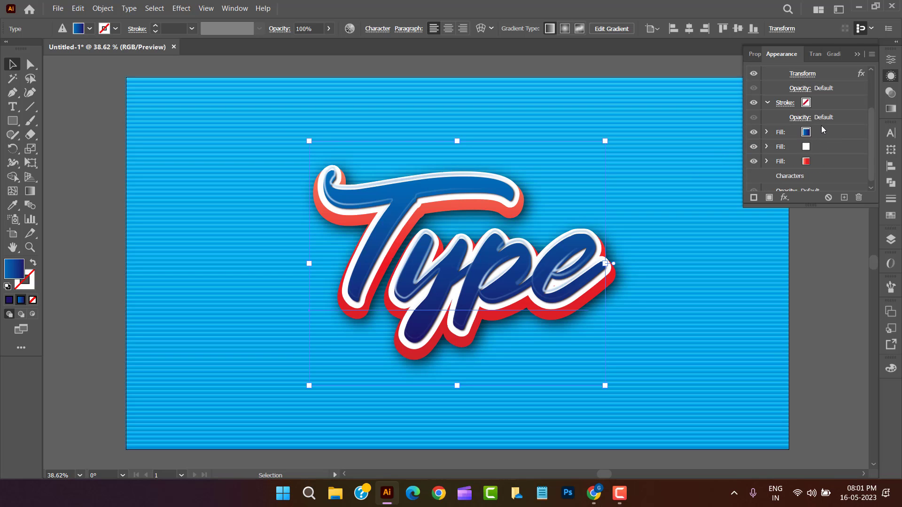
{"action": "left_click", "coordinate": [754, 132]}
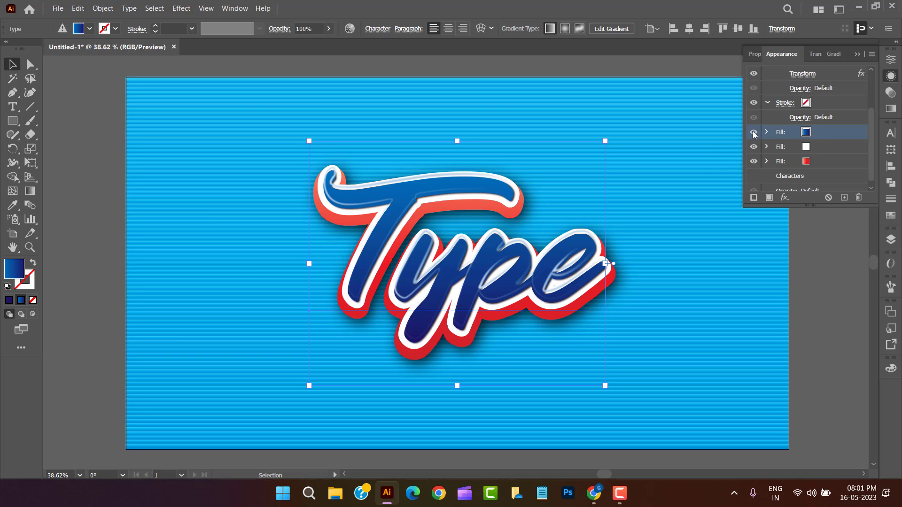
{"action": "left_click", "coordinate": [753, 132]}
{"action": "left_click", "coordinate": [754, 103]}
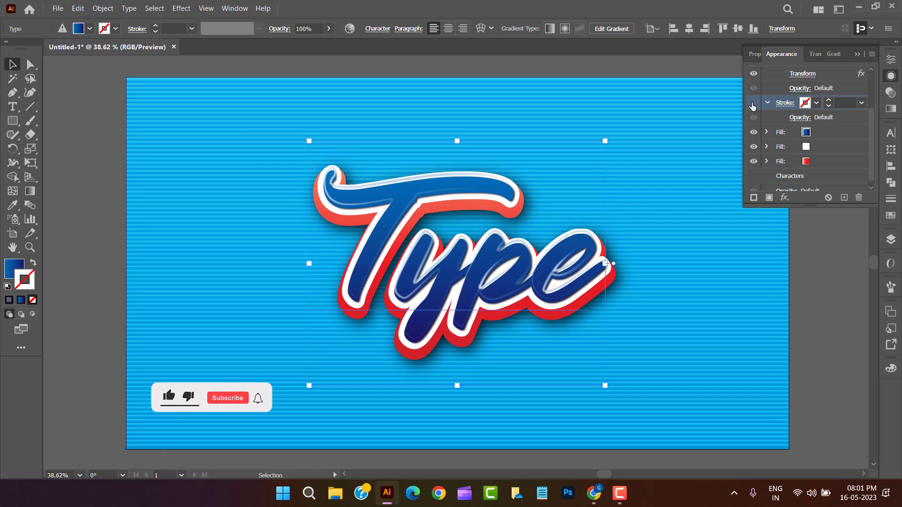
{"action": "left_click", "coordinate": [751, 104]}
{"action": "left_click_drag", "start_coordinate": [872, 148], "coordinate": [876, 105]}
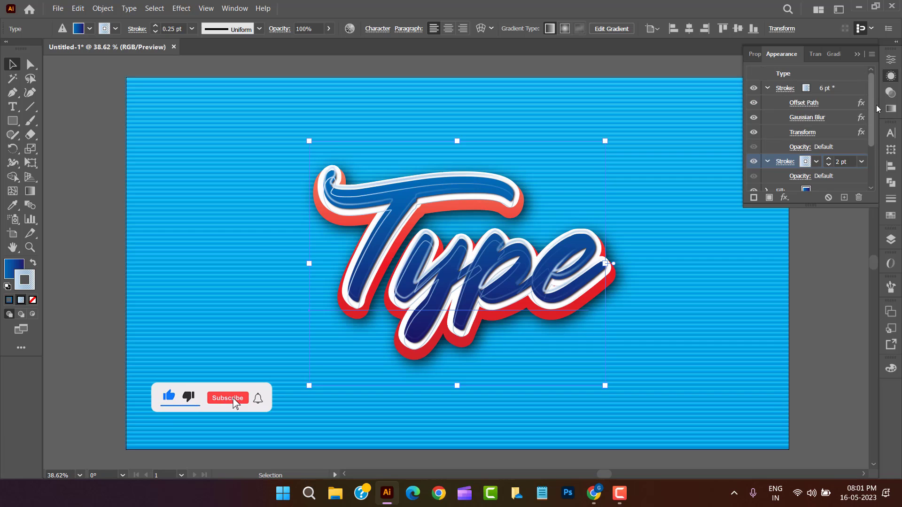
Hide the thin outline stroke and bring up the 6 pt highlight stroke's Transform effect
{"action": "left_click", "coordinate": [754, 162]}
{"action": "left_click", "coordinate": [849, 88]}
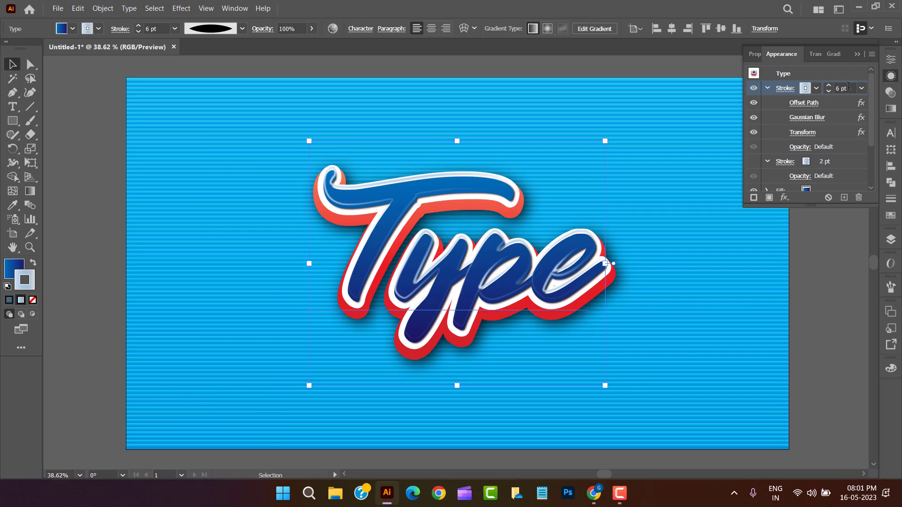
{"action": "left_click", "coordinate": [768, 88]}
{"action": "left_click", "coordinate": [802, 133]}
Lower the highlight's vertical move from -30 px to about -22 px and apply it
{"action": "double_click", "coordinate": [243, 174]}
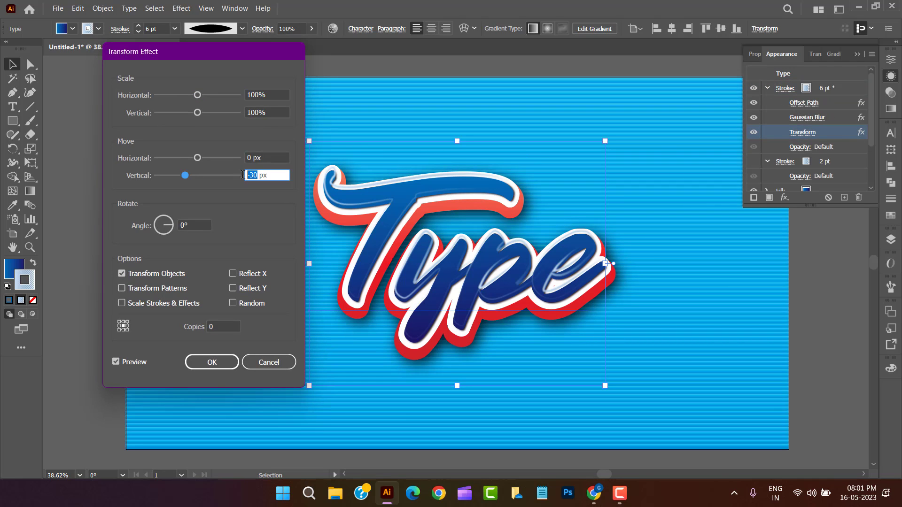
{"action": "key", "text": "Down"}
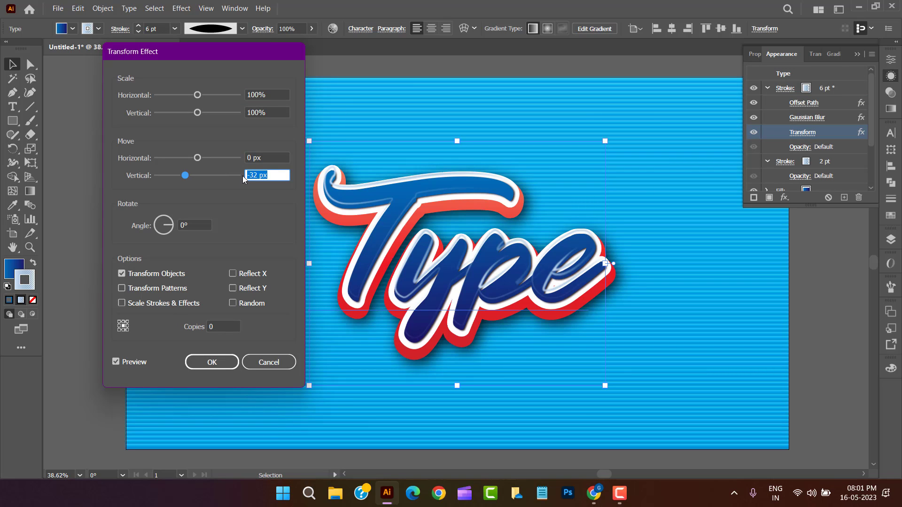
{"action": "key", "text": "Up"}
{"action": "key", "text": "Up"}
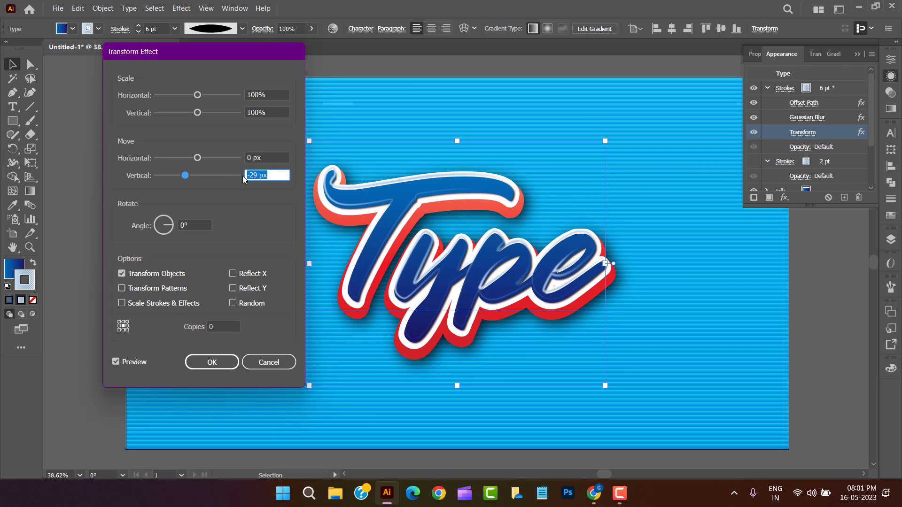
{"action": "key", "text": "Up"}
{"action": "key", "text": "Up"}
{"action": "key", "text": "Up"}
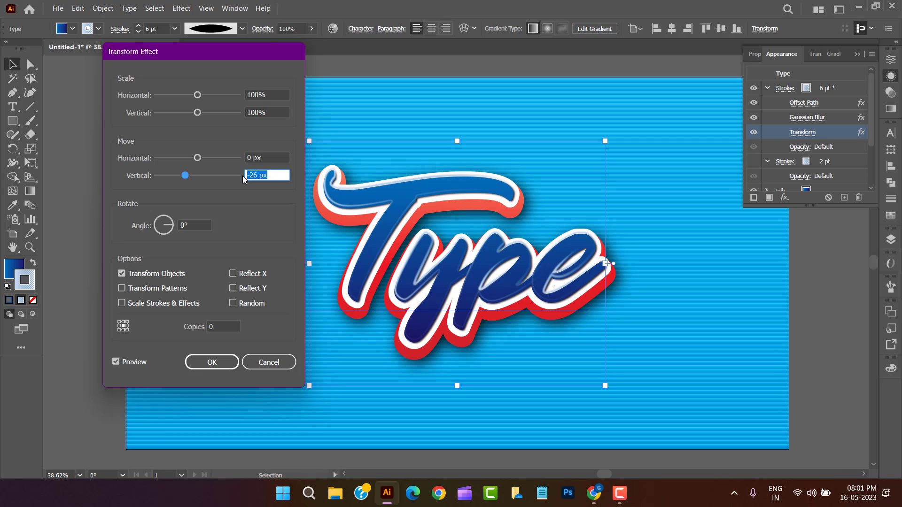
{"action": "key", "text": "Up"}
{"action": "key", "text": "Up"}
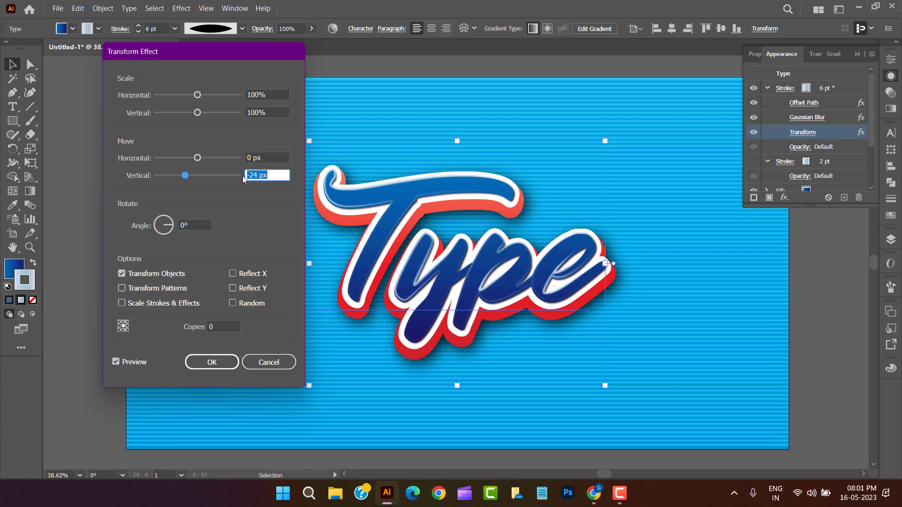
{"action": "key", "text": "Up"}
{"action": "key", "text": "Up"}
{"action": "key", "text": "Up"}
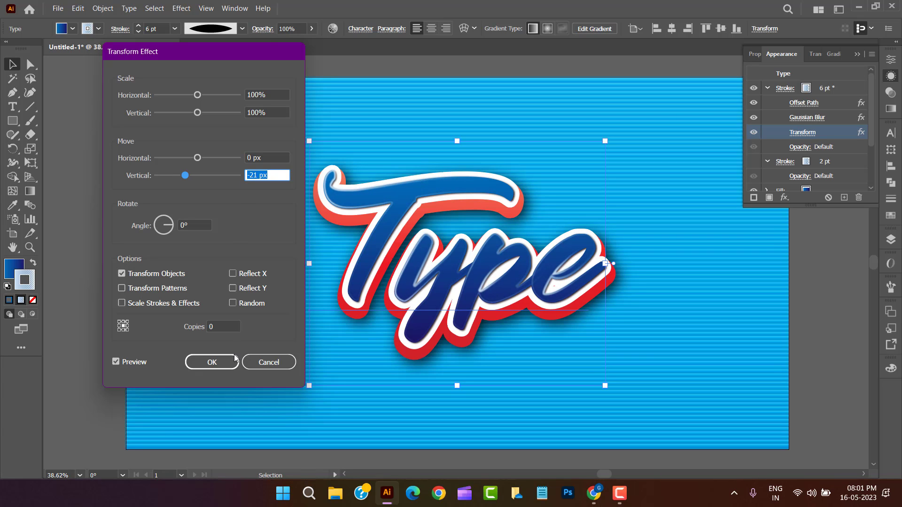
{"action": "key", "text": "Up"}
{"action": "key", "text": "Down"}
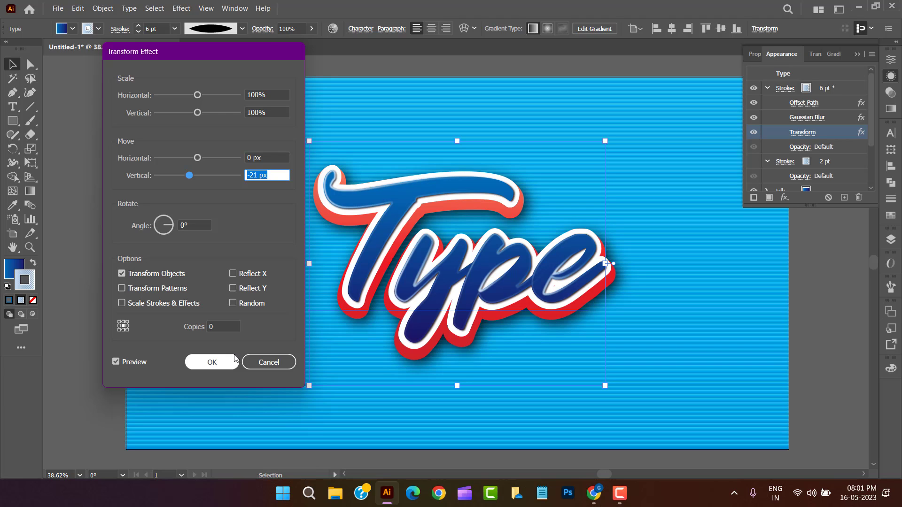
{"action": "key", "text": "Down"}
{"action": "key", "text": "Down"}
{"action": "left_click", "coordinate": [219, 357]}
{"action": "left_click", "coordinate": [86, 180]}
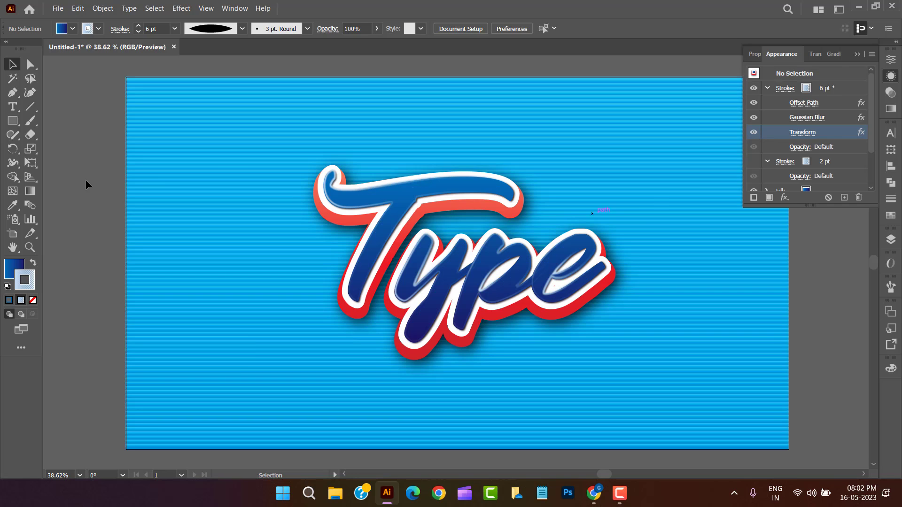
Reselect the Type lettering, briefly checking the alignment options
{"action": "left_click_drag", "start_coordinate": [872, 96], "coordinate": [871, 117]}
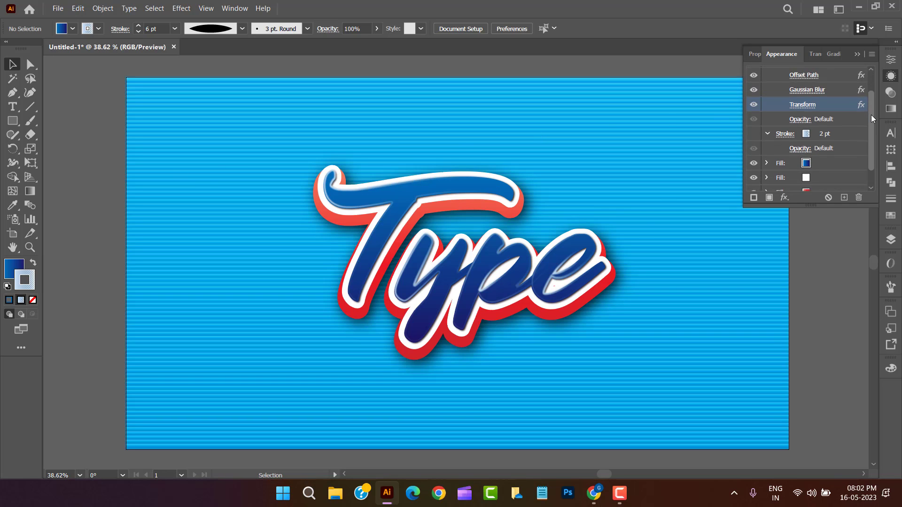
{"action": "left_click_drag", "start_coordinate": [222, 127], "coordinate": [547, 419]}
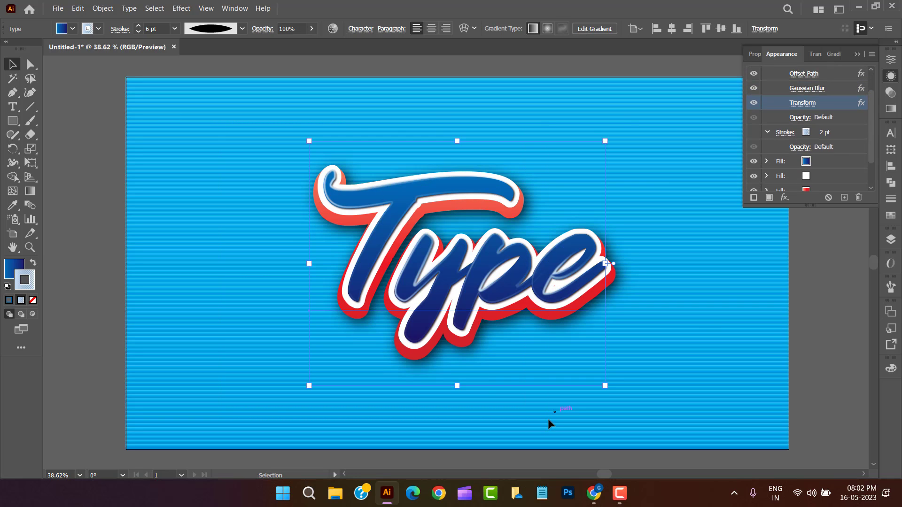
{"action": "left_click", "coordinate": [890, 166]}
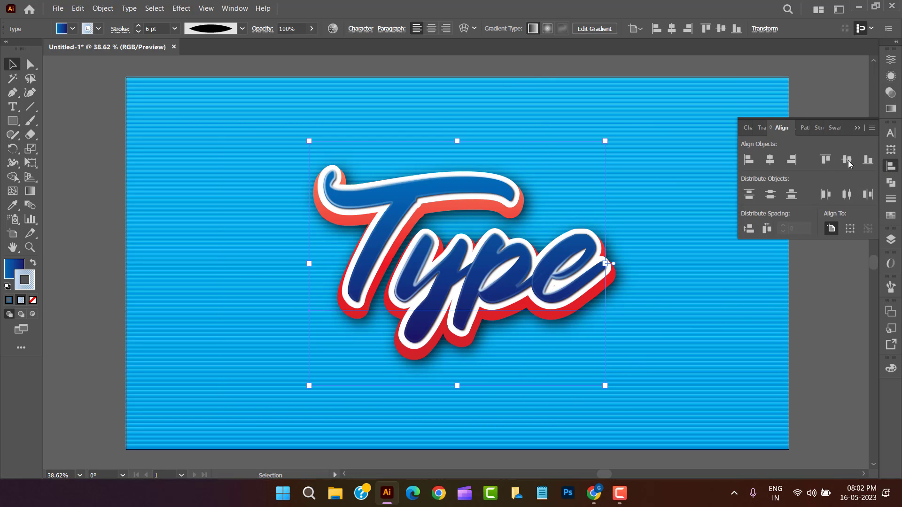
{"action": "left_click", "coordinate": [890, 166]}
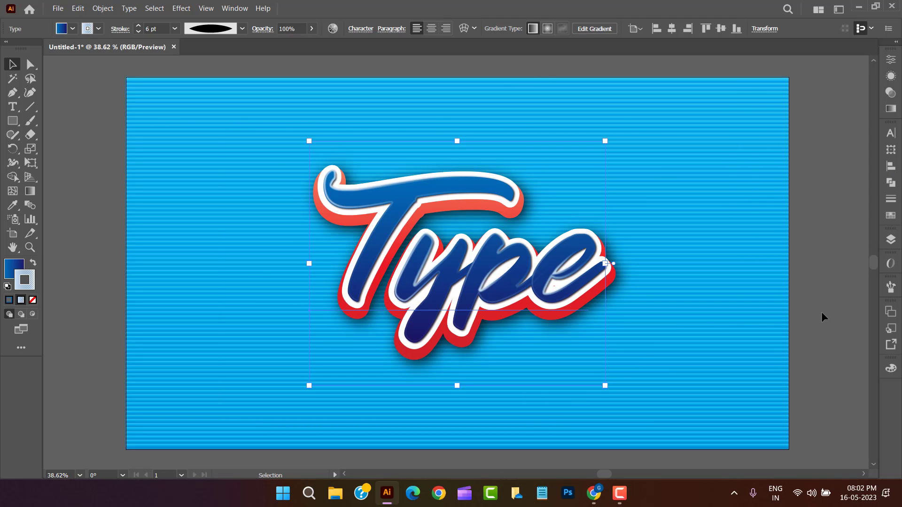
{"action": "left_click", "coordinate": [822, 313]}
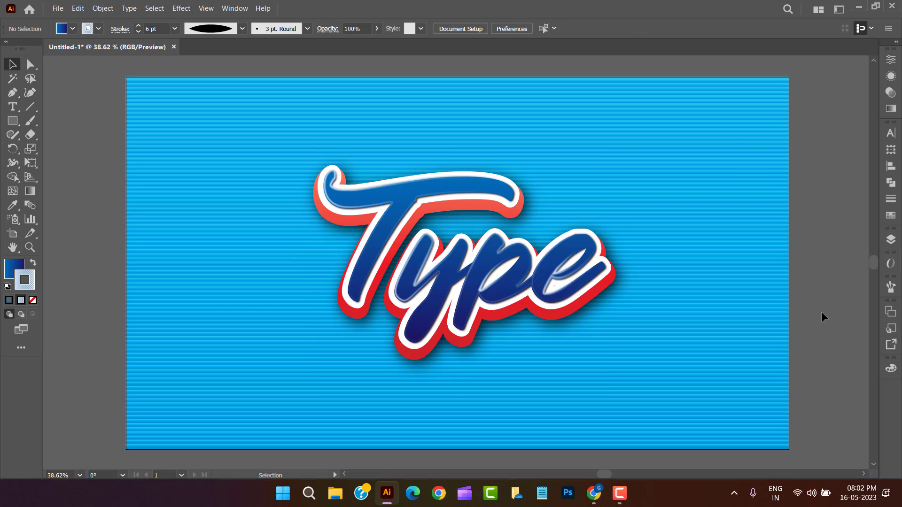
{"action": "left_click", "coordinate": [612, 308]}
Make the red outline gradient two-stop coral-to-red, removing the middle stop and moving the lighter stop inward
{"action": "left_click", "coordinate": [891, 76]}
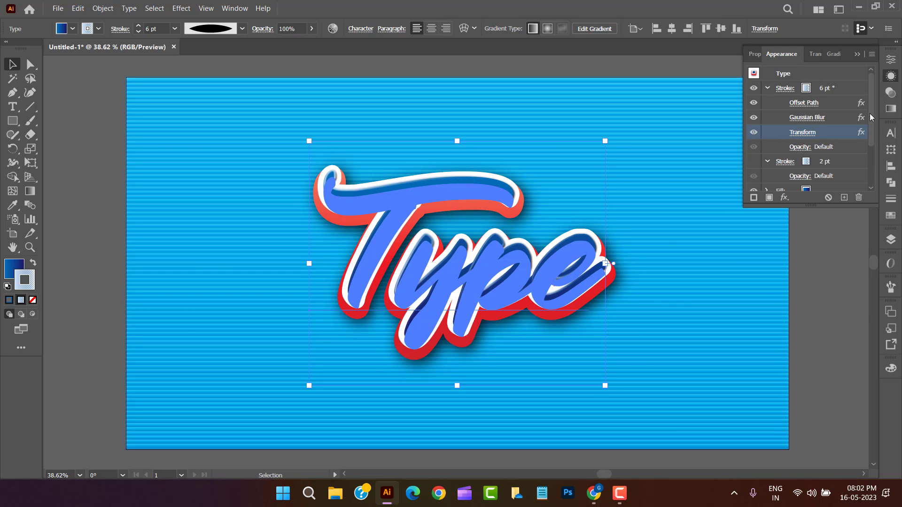
{"action": "left_click_drag", "start_coordinate": [869, 114], "coordinate": [867, 165]}
{"action": "left_click", "coordinate": [827, 157]}
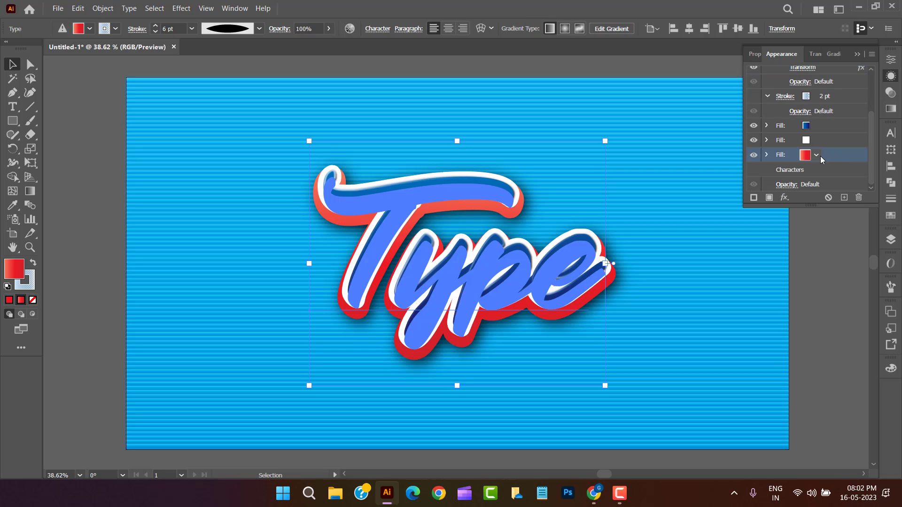
{"action": "left_click", "coordinate": [806, 157]}
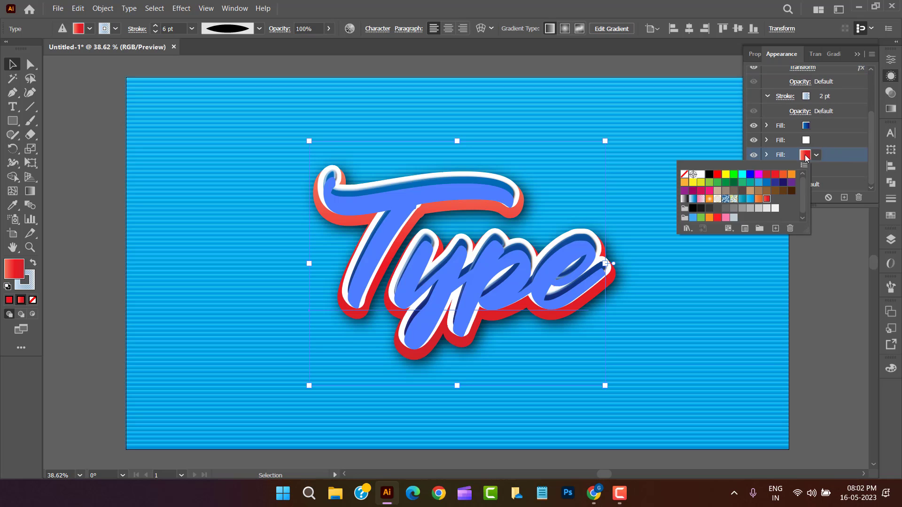
{"action": "left_click", "coordinate": [890, 109]}
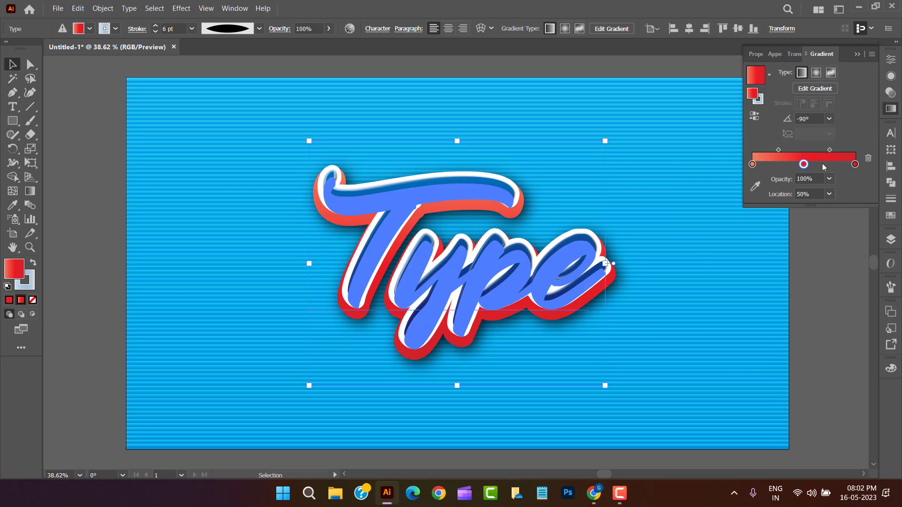
{"action": "left_click", "coordinate": [868, 158]}
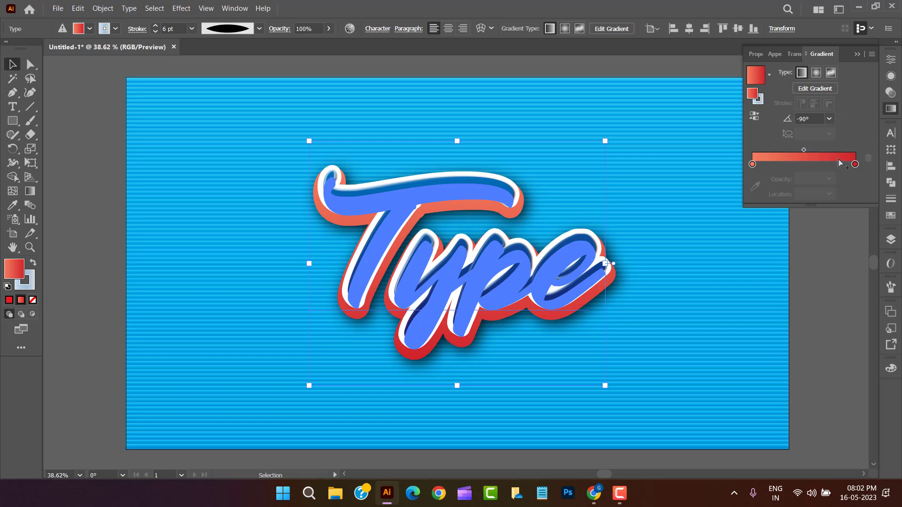
{"action": "mouse_move", "coordinate": [753, 164]}
{"action": "left_mouse_down"}
{"action": "mouse_move", "coordinate": [846, 164]}
{"action": "mouse_move", "coordinate": [798, 165]}
{"action": "left_mouse_up"}
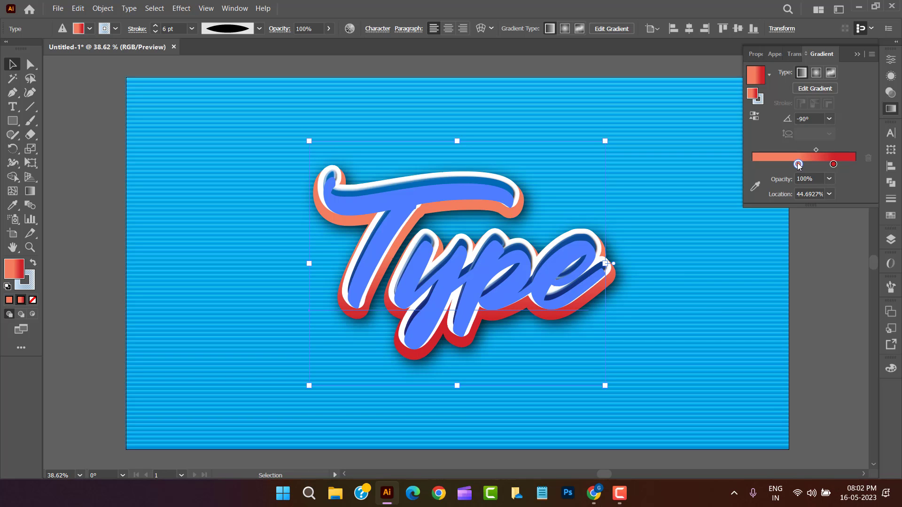
{"action": "left_click", "coordinate": [841, 243]}
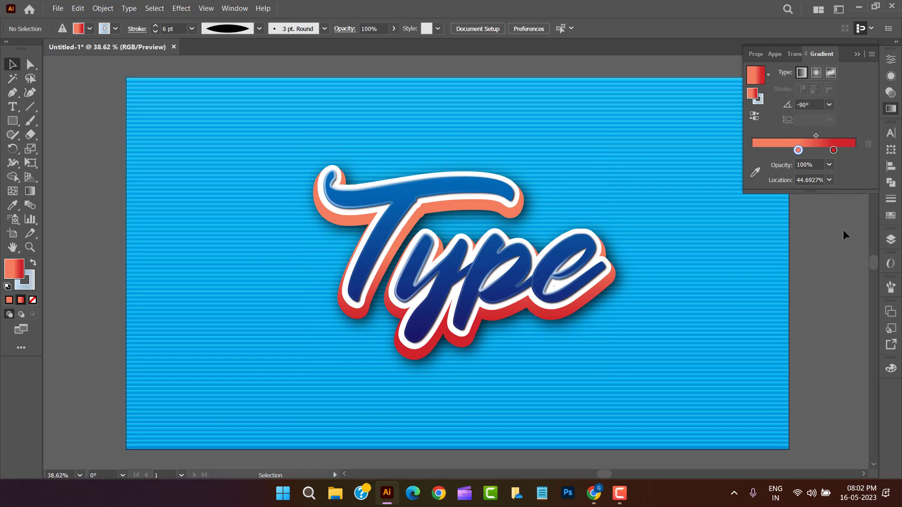
Bring up the red fill's Drop Shadow settings and start lowering its X offset from 10 px
{"action": "left_click", "coordinate": [553, 331]}
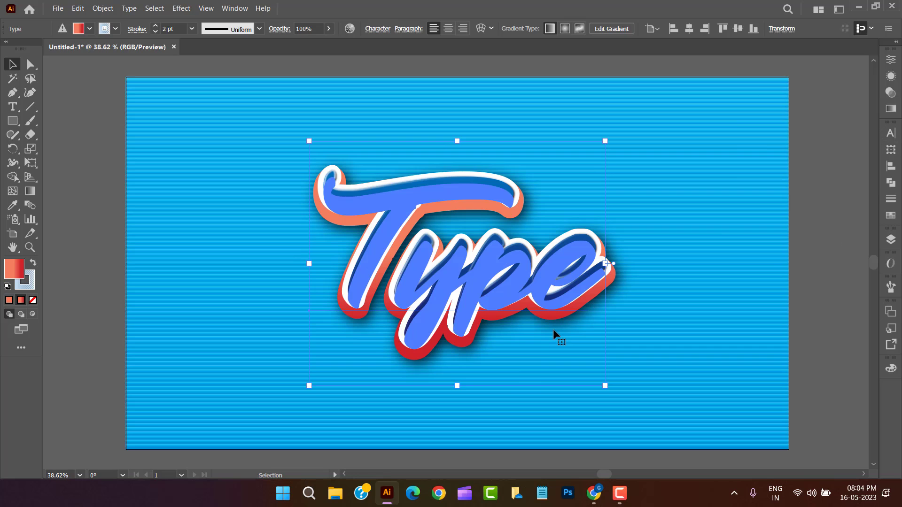
{"action": "left_click", "coordinate": [890, 76]}
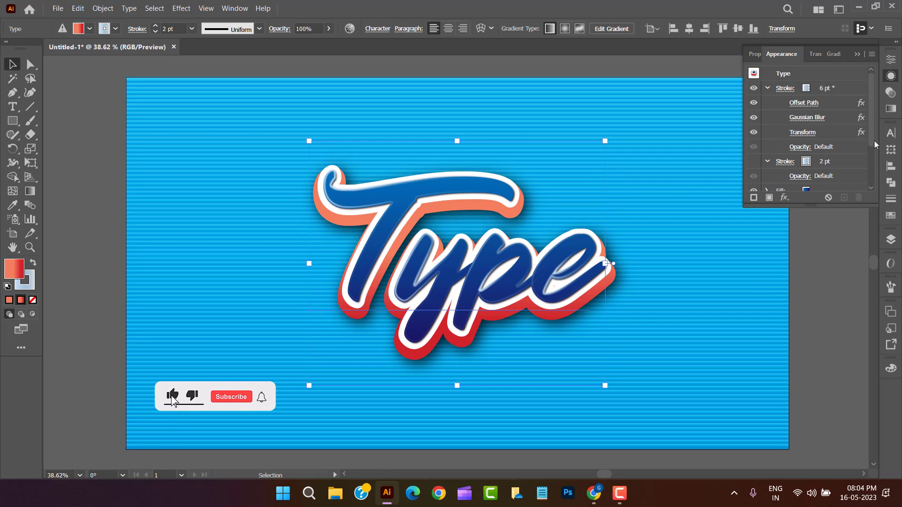
{"action": "left_click_drag", "start_coordinate": [875, 141], "coordinate": [873, 179]}
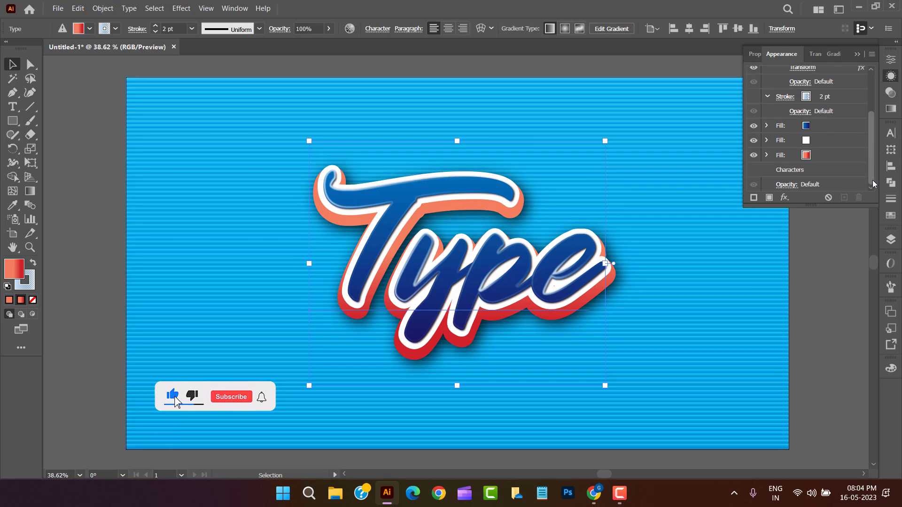
{"action": "left_click", "coordinate": [766, 154]}
{"action": "left_click", "coordinate": [807, 141]}
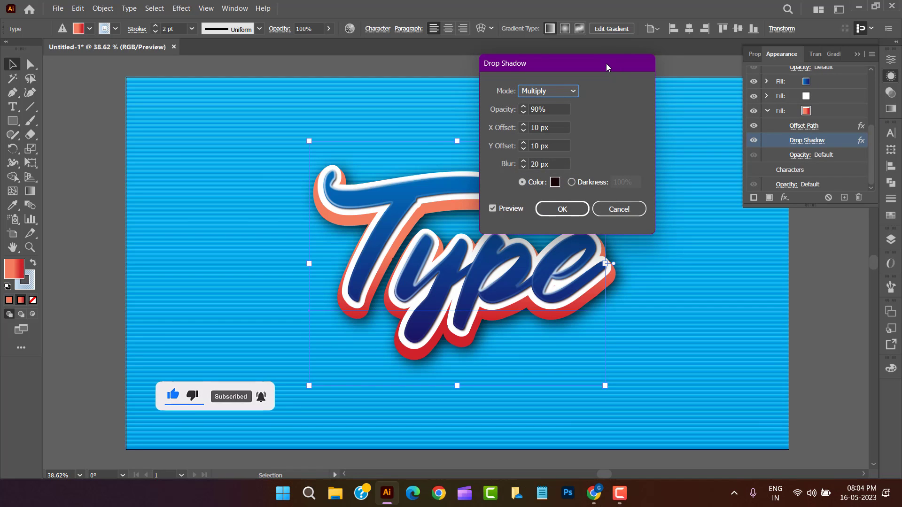
{"action": "left_click_drag", "start_coordinate": [606, 63], "coordinate": [672, 55]}
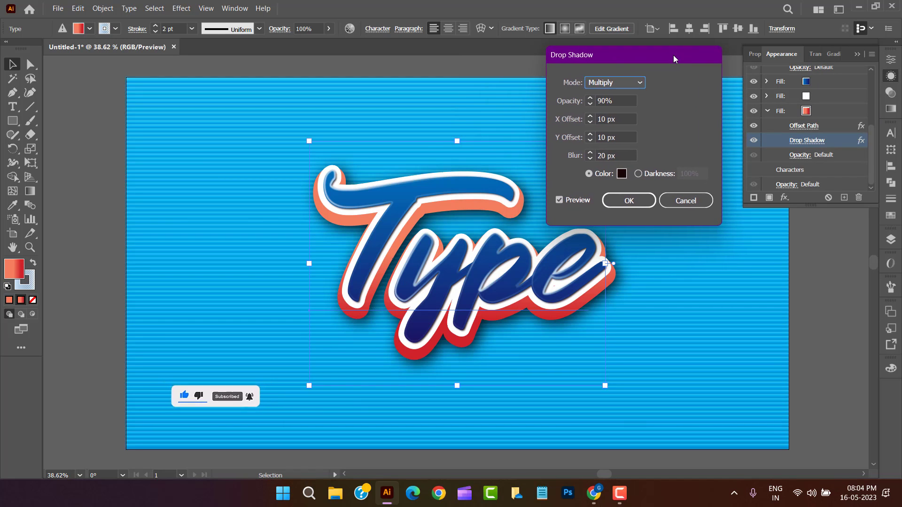
{"action": "double_click", "coordinate": [604, 119]}
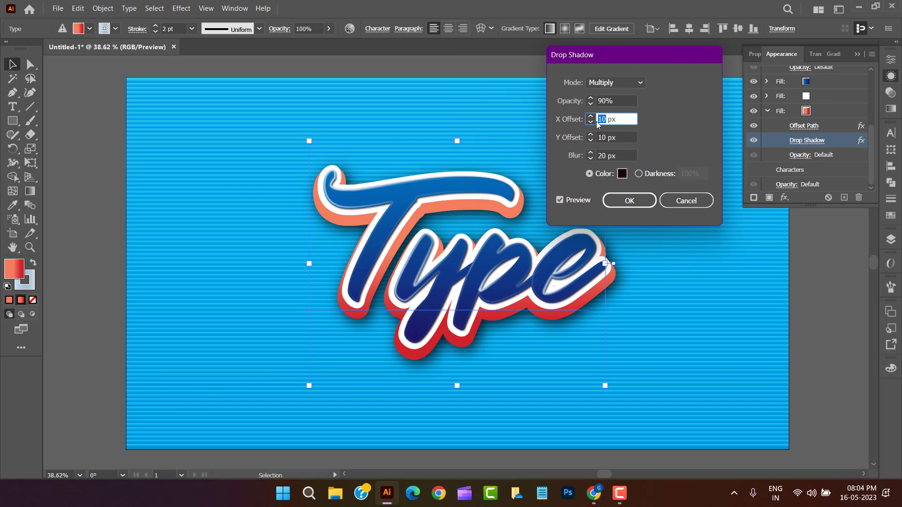
{"action": "key", "text": "Down"}
{"action": "key", "text": "Down"}
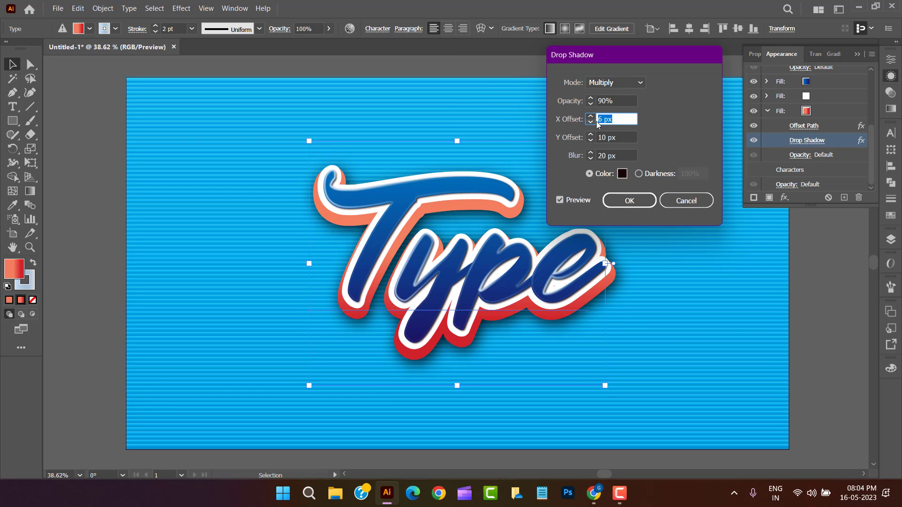
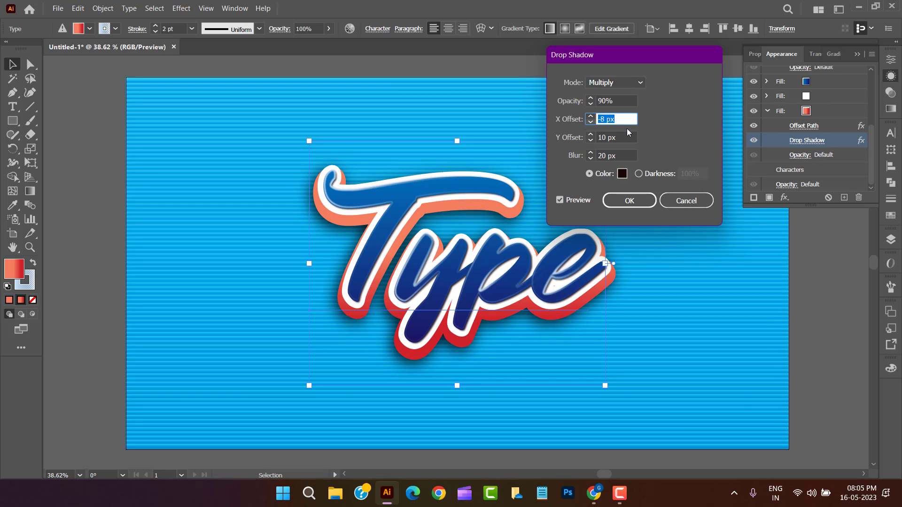
Set the drop shadow X offset to -20 px and its blur to 12 px
{"action": "key", "text": "Down"}
{"action": "key", "text": "Down"}
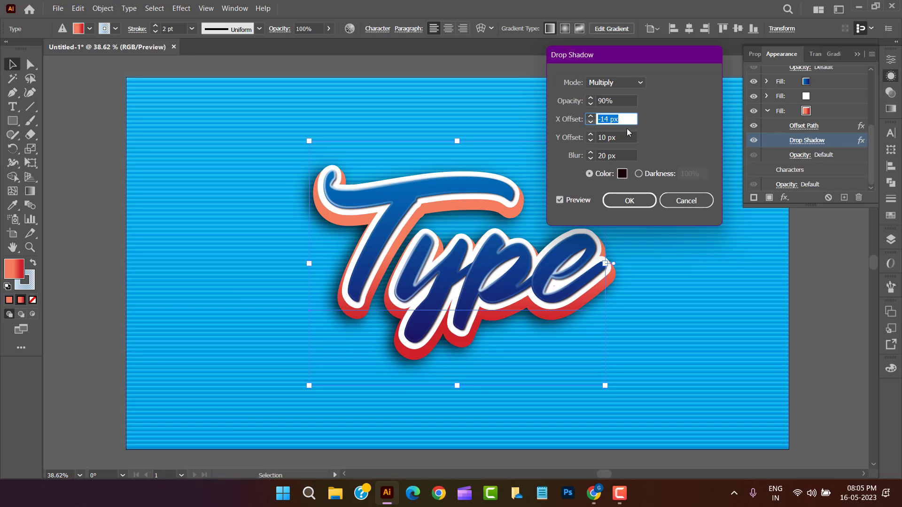
{"action": "key", "text": "Down"}
{"action": "key", "text": "Down"}
{"action": "key", "text": "Down"}
{"action": "key", "text": "Down"}
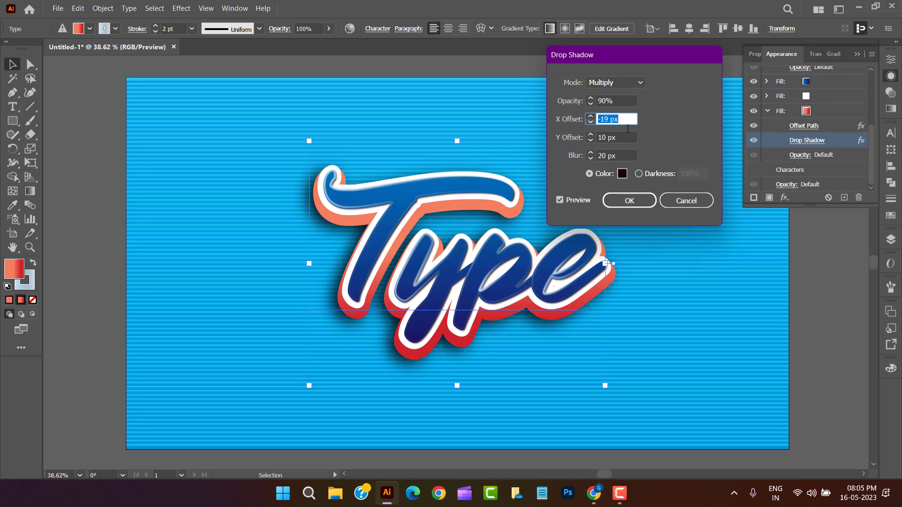
{"action": "key", "text": "Down"}
{"action": "left_click", "coordinate": [627, 133]}
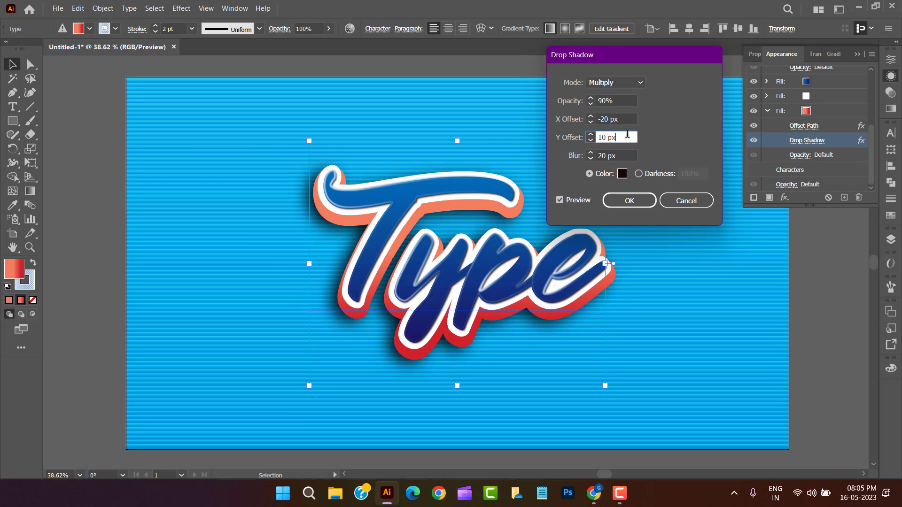
{"action": "left_click_drag", "start_coordinate": [606, 156], "coordinate": [599, 156]}
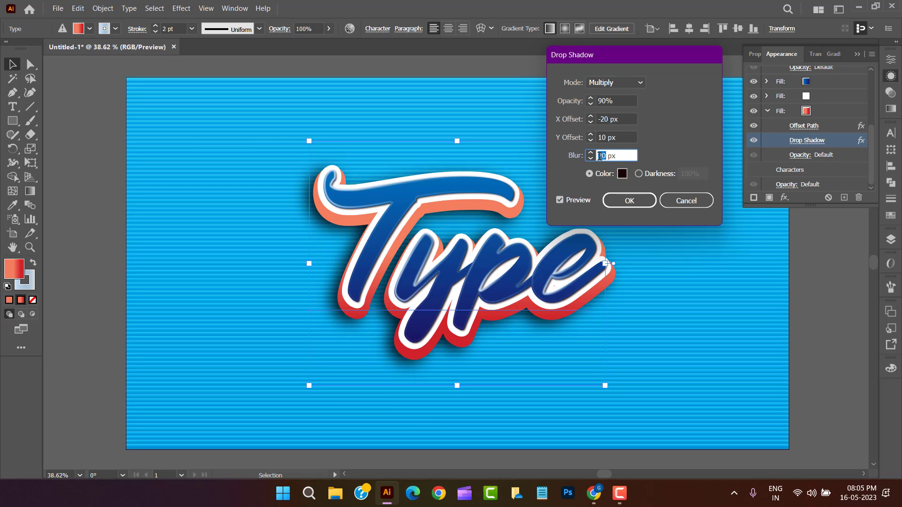
{"action": "type", "text": "10"}
{"action": "left_click", "coordinate": [631, 134]}
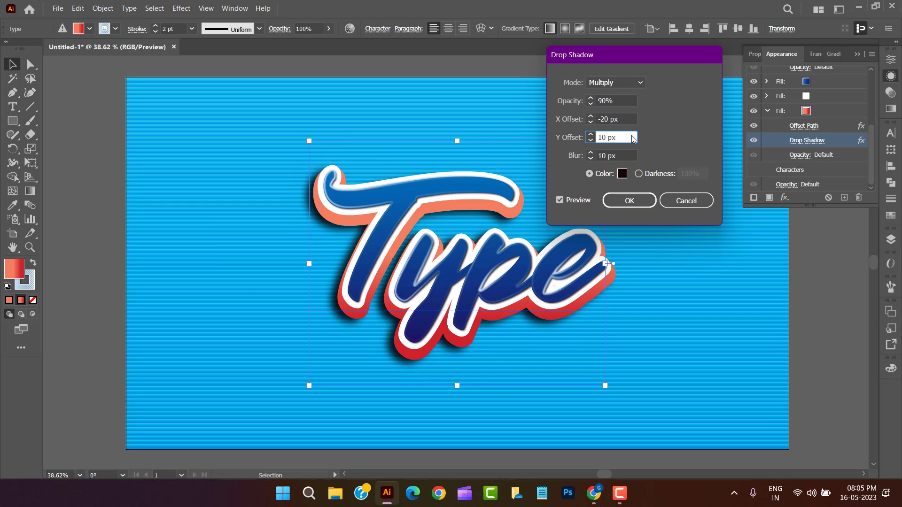
{"action": "double_click", "coordinate": [604, 157]}
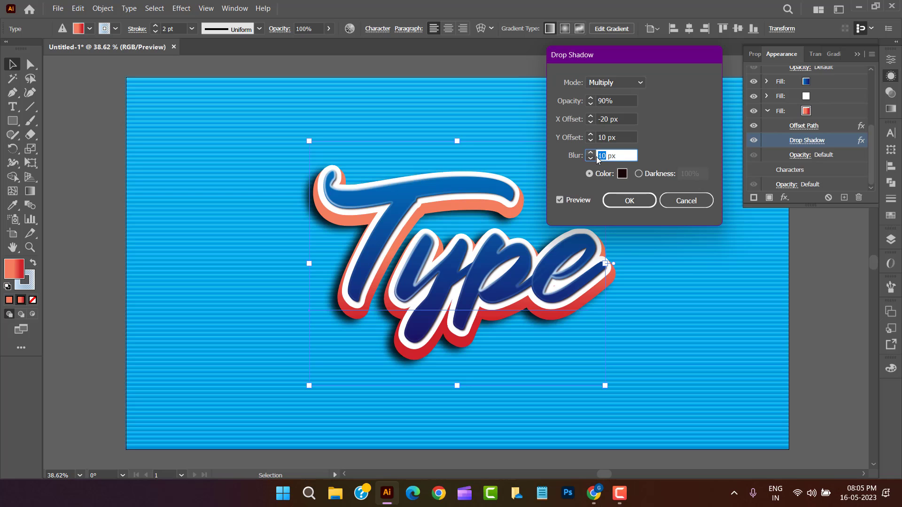
{"action": "type", "text": "14"}
{"action": "left_click", "coordinate": [624, 137]}
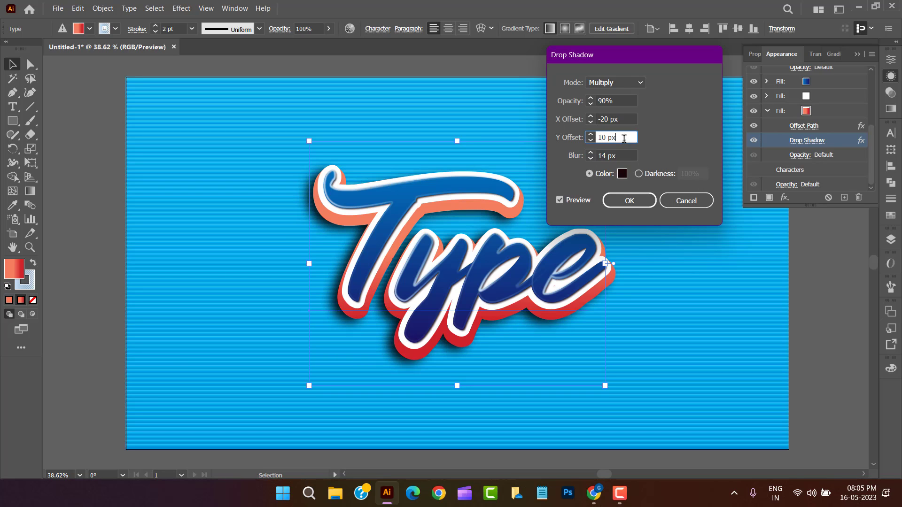
{"action": "double_click", "coordinate": [604, 155]}
{"action": "type", "text": "12"}
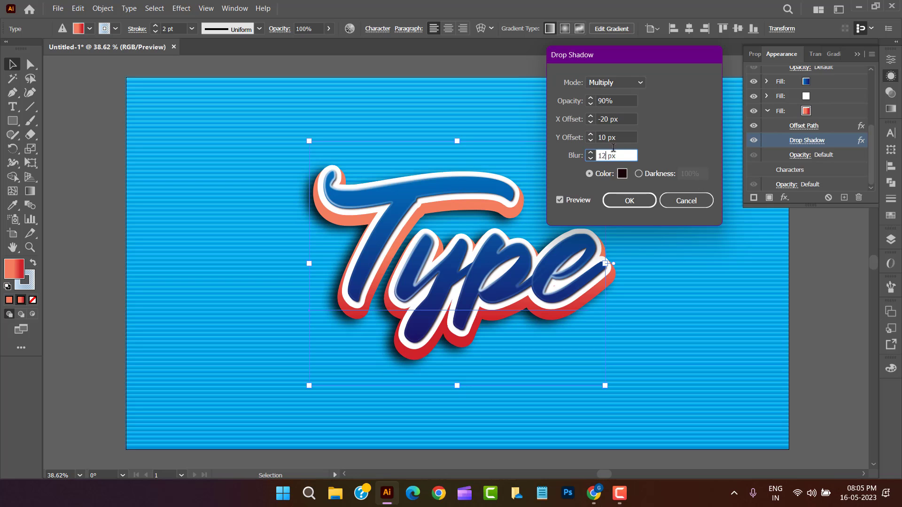
{"action": "left_click", "coordinate": [627, 137]}
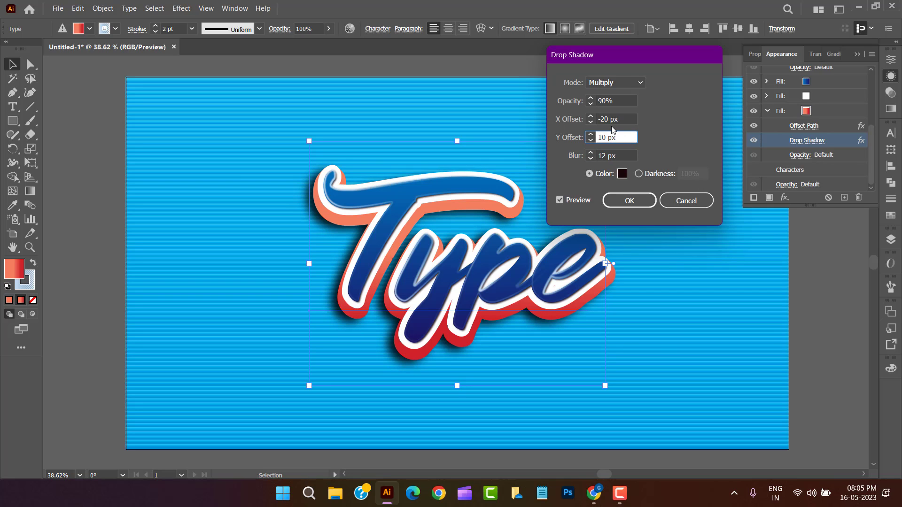
Raise the drop shadow Y offset to 22 px and apply the shadow
{"action": "left_click_drag", "start_coordinate": [606, 138], "coordinate": [594, 139]}
{"action": "left_click", "coordinate": [594, 141]}
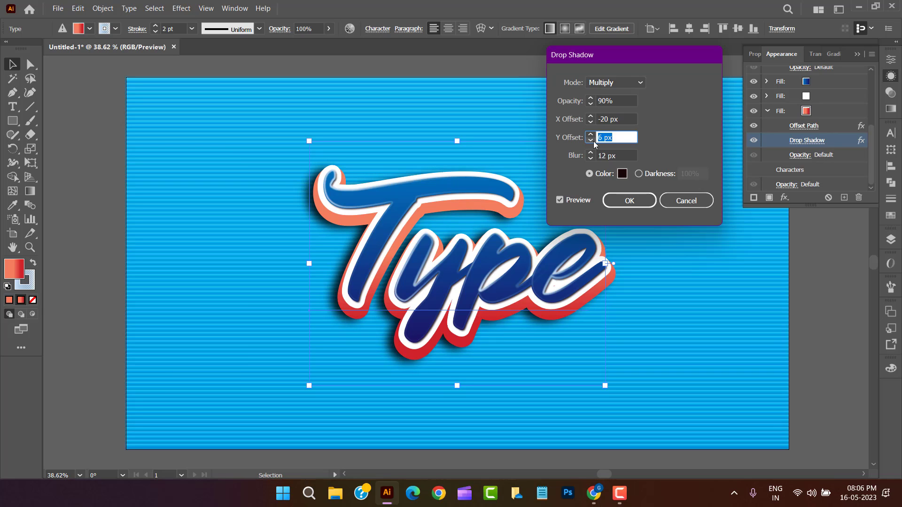
{"action": "key", "text": "Up"}
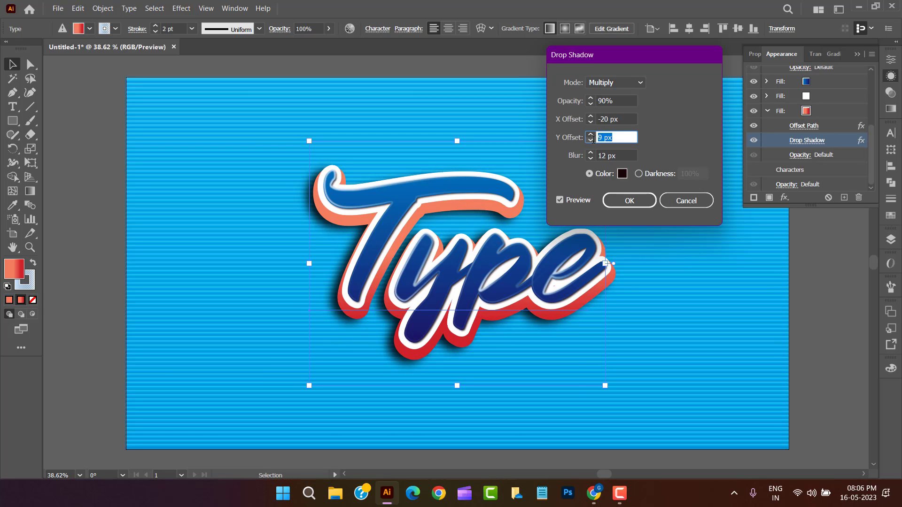
{"action": "key", "text": "Up"}
{"action": "key", "text": "Up"}
{"action": "key", "text": "Up"}
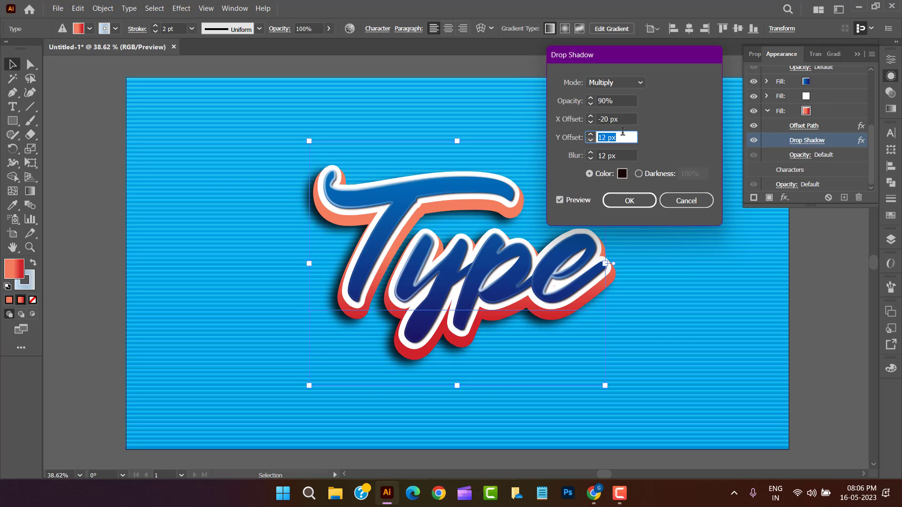
{"action": "key", "text": "Up"}
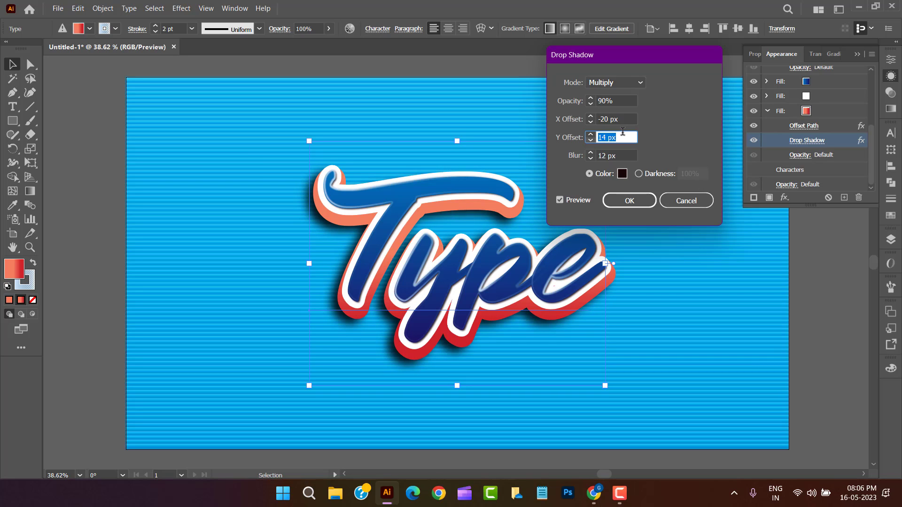
{"action": "key", "text": "Up"}
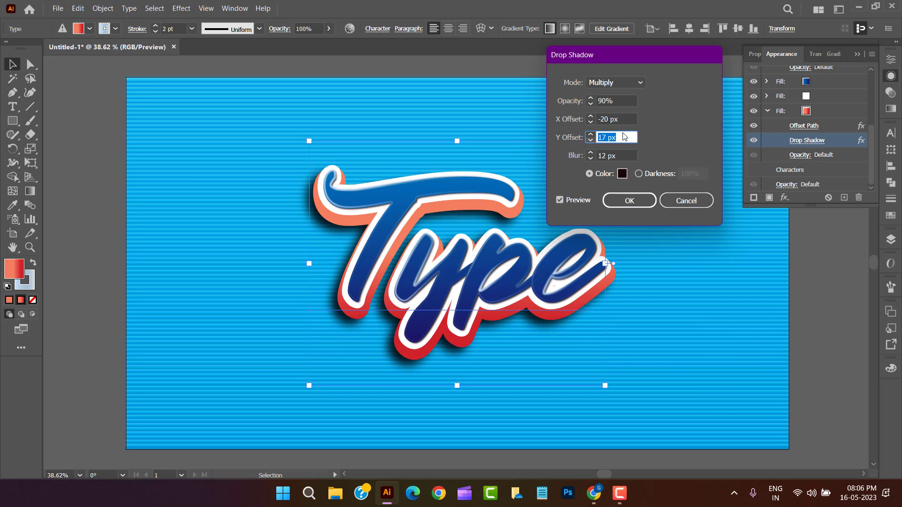
{"action": "key", "text": "Up"}
{"action": "key", "text": "Up"}
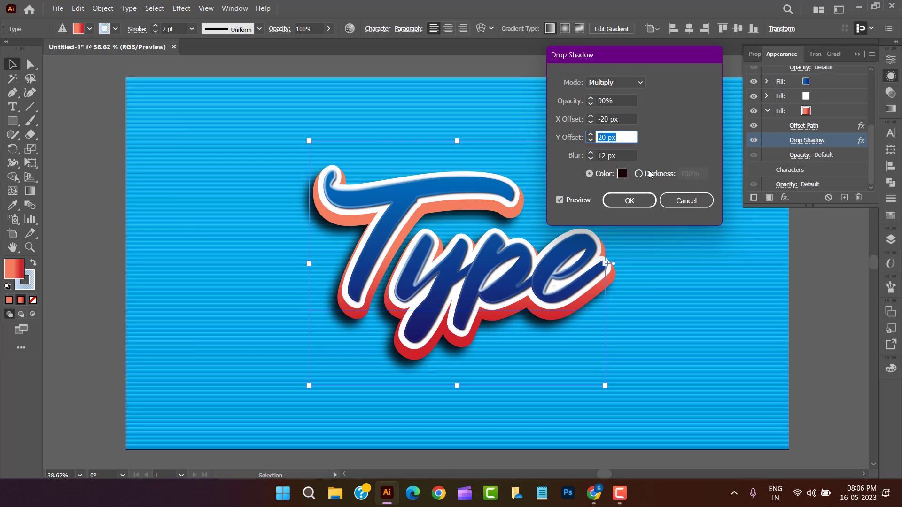
{"action": "key", "text": "Up"}
{"action": "key", "text": "Up"}
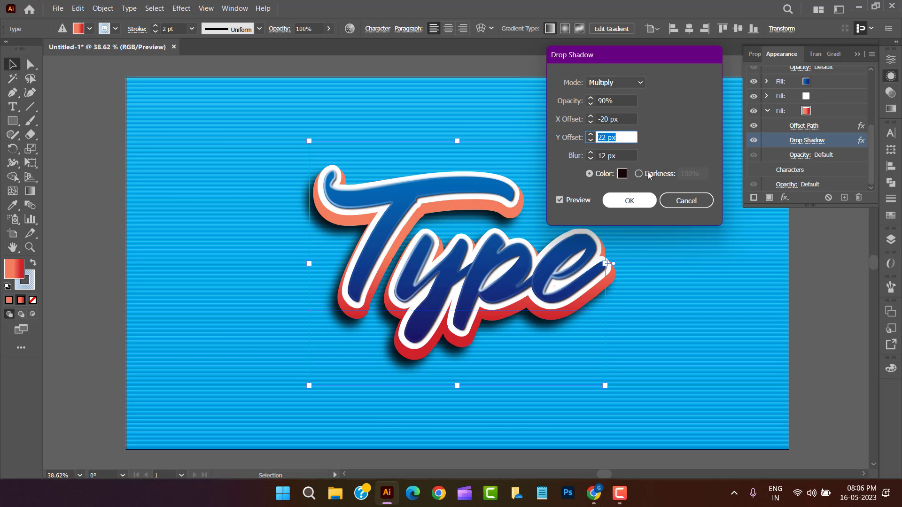
{"action": "left_click", "coordinate": [628, 200]}
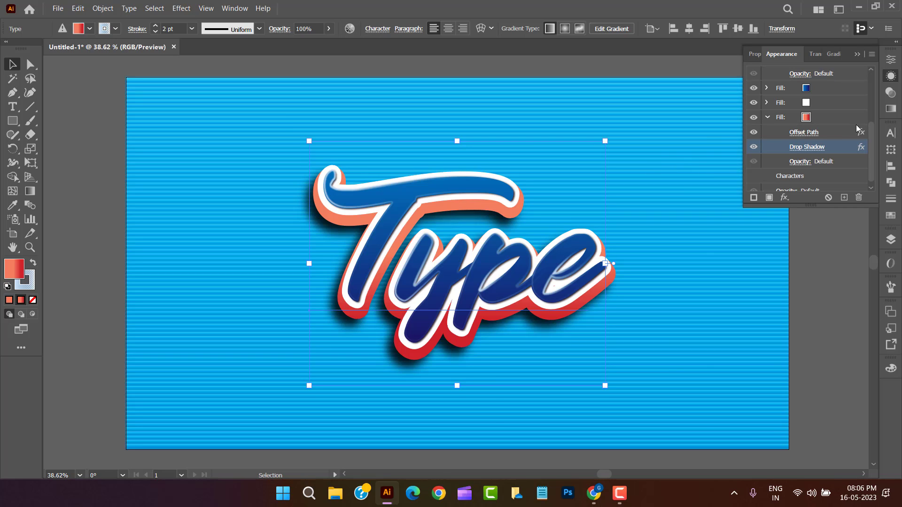
Add a new 2 pt stroke above the red fill using the red gradient swatch
{"action": "left_click", "coordinate": [836, 117]}
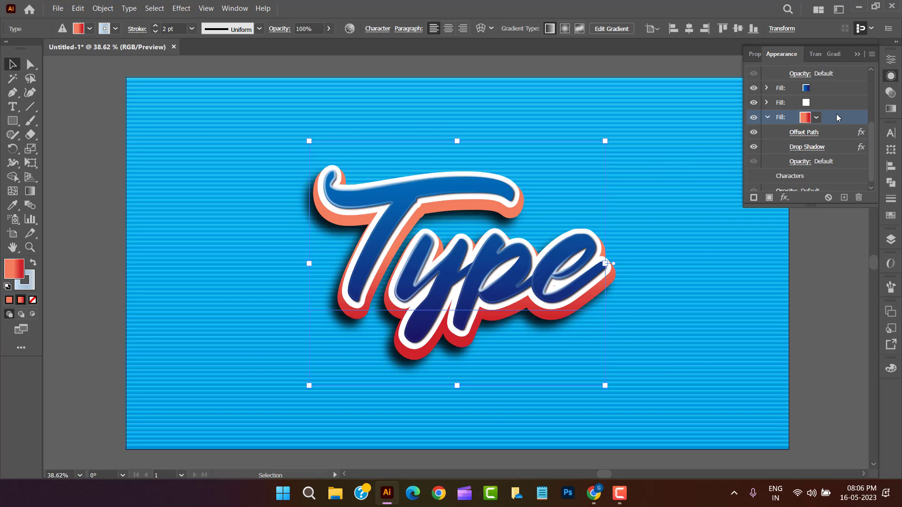
{"action": "left_click", "coordinate": [754, 197]}
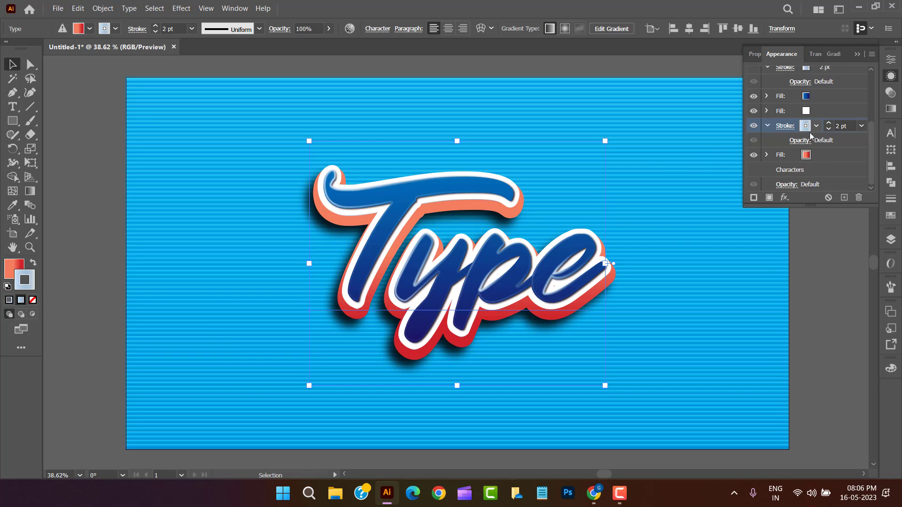
{"action": "left_click", "coordinate": [806, 127]}
{"action": "left_click", "coordinate": [778, 171]}
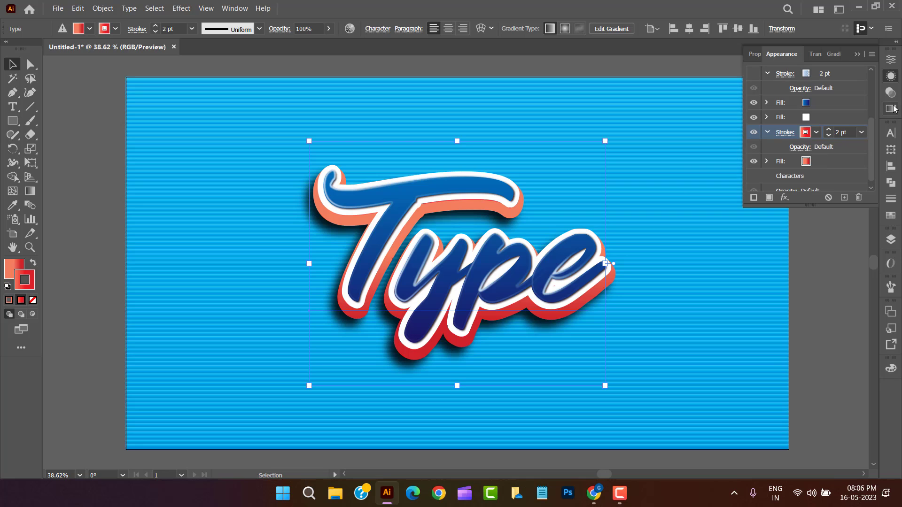
{"action": "left_click", "coordinate": [891, 109]}
Reduce the stroke gradient to two stops: white on the left, 0% opacity red on the right
{"action": "left_click", "coordinate": [803, 164]}
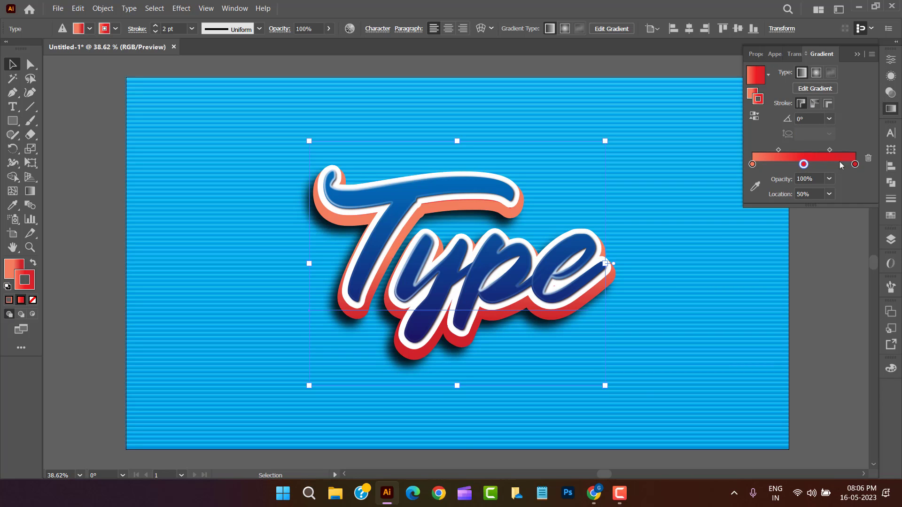
{"action": "left_click", "coordinate": [868, 158]}
{"action": "left_click", "coordinate": [855, 164]}
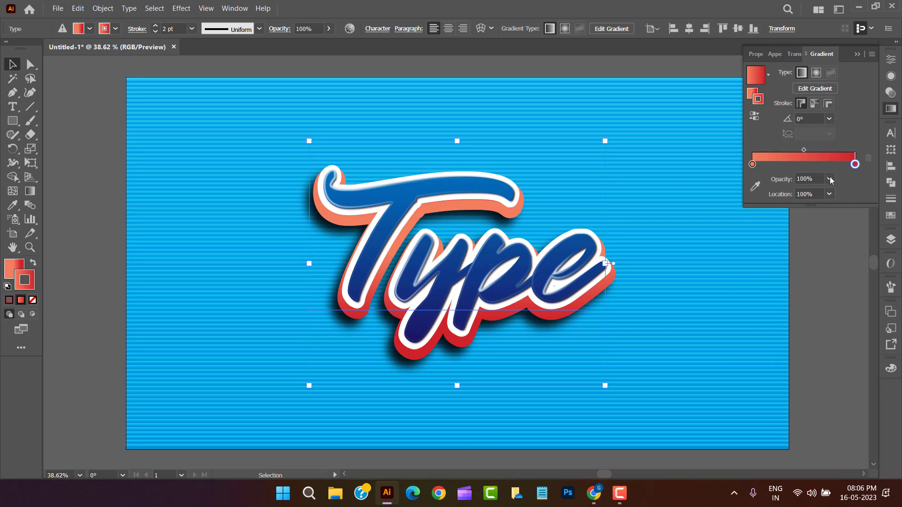
{"action": "left_click", "coordinate": [830, 181]}
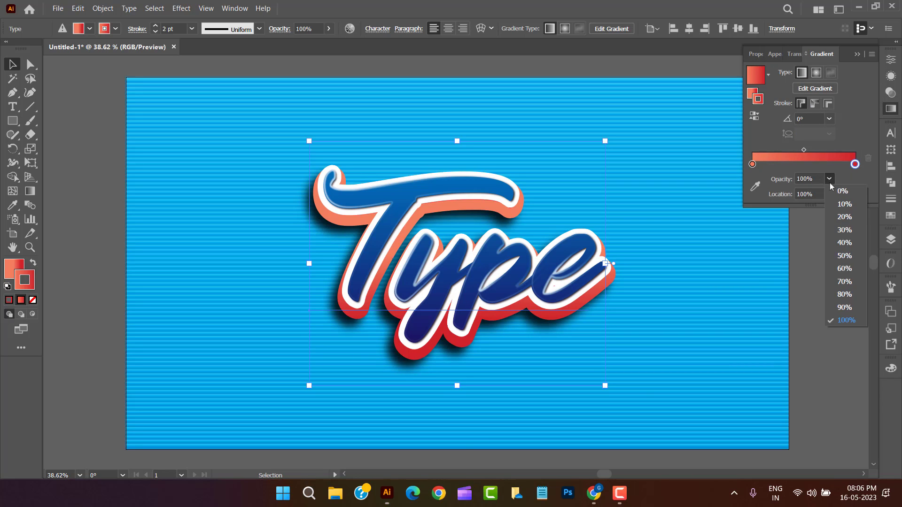
{"action": "left_click", "coordinate": [752, 164]}
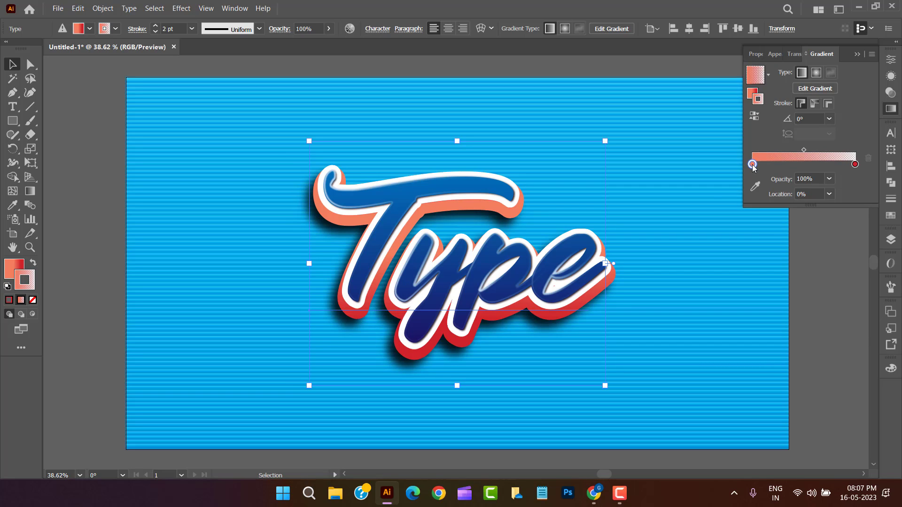
{"action": "double_click", "coordinate": [752, 164]}
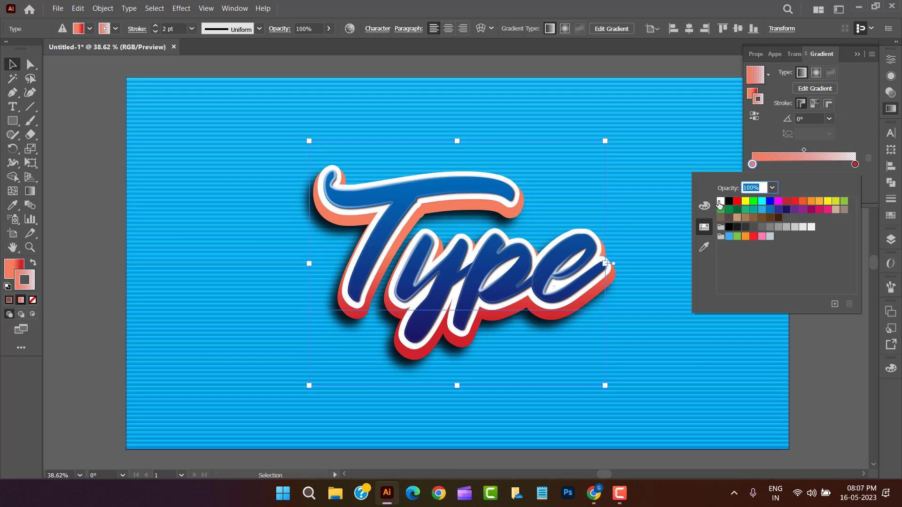
{"action": "left_click", "coordinate": [720, 202]}
{"action": "left_click", "coordinate": [891, 76]}
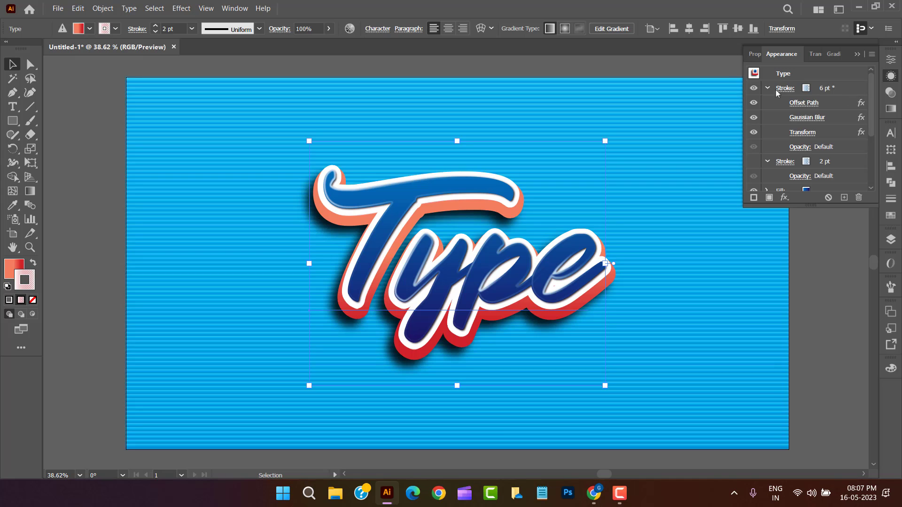
Drag the 2 pt gradient stroke to the top of the appearance list, above the 6 pt stroke
{"action": "left_click", "coordinate": [754, 89]}
{"action": "left_click", "coordinate": [753, 88]}
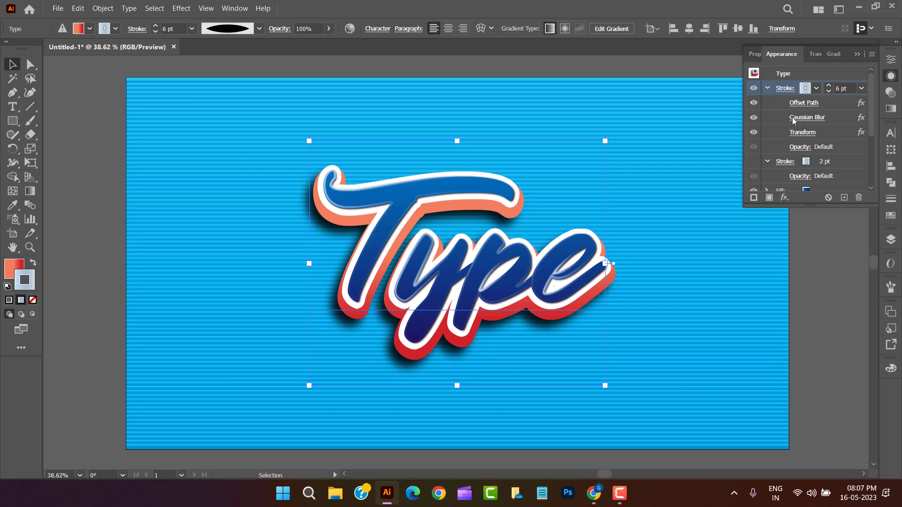
{"action": "left_click", "coordinate": [767, 88]}
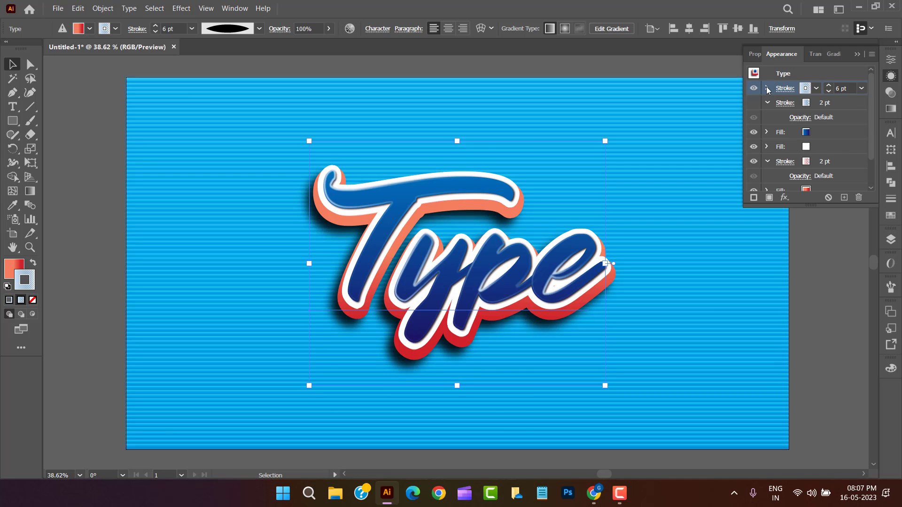
{"action": "scroll", "coordinate": [756, 130], "scroll_direction": "down", "scroll_amount": 2}
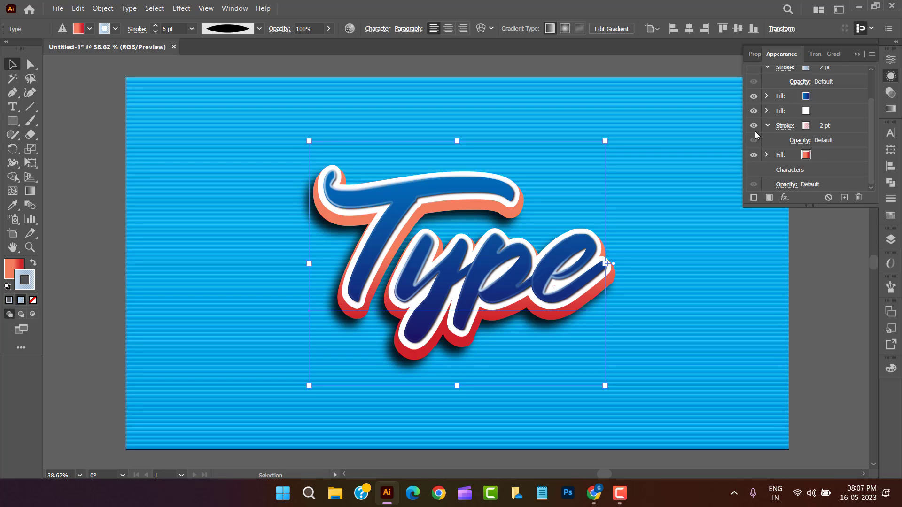
{"action": "left_click", "coordinate": [853, 125]}
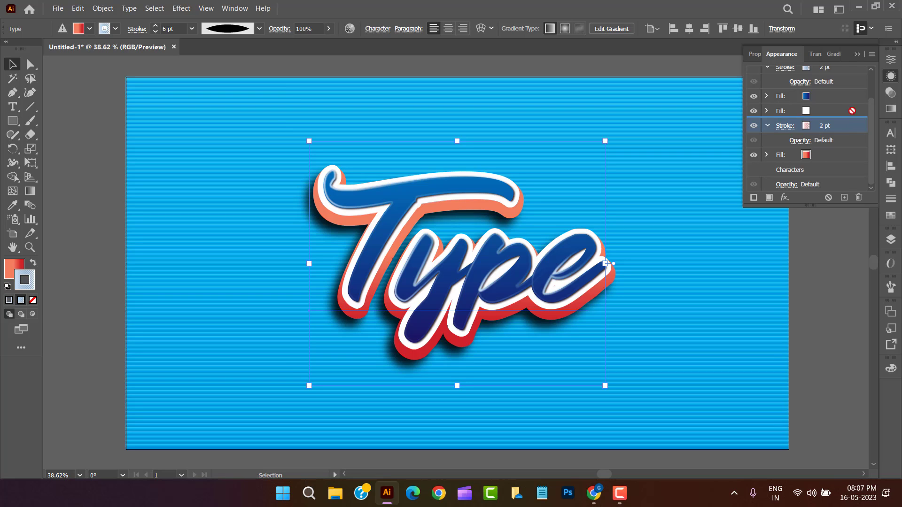
{"action": "scroll", "coordinate": [853, 126], "scroll_direction": "up", "scroll_amount": 2}
{"action": "left_click_drag", "start_coordinate": [836, 161], "coordinate": [851, 76]}
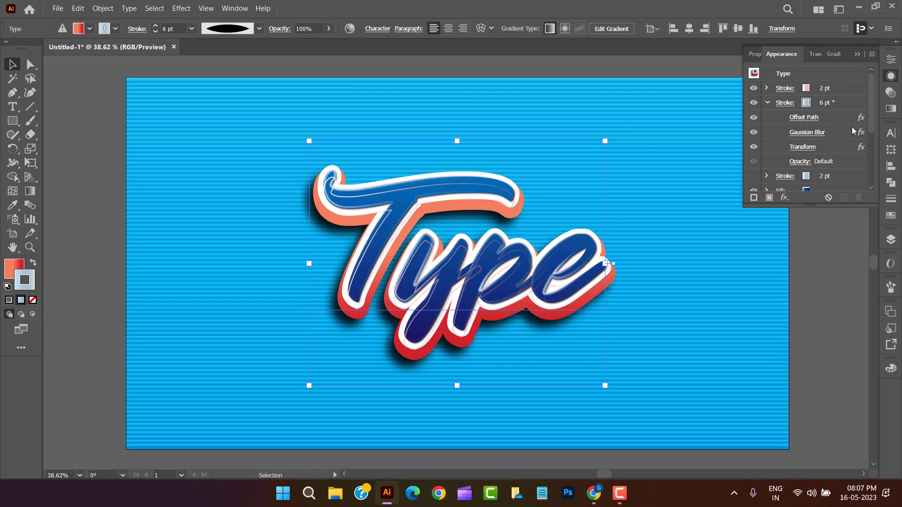
Apply an Offset Path effect of 29 px to the top 2 pt stroke
{"action": "left_click", "coordinate": [784, 197]}
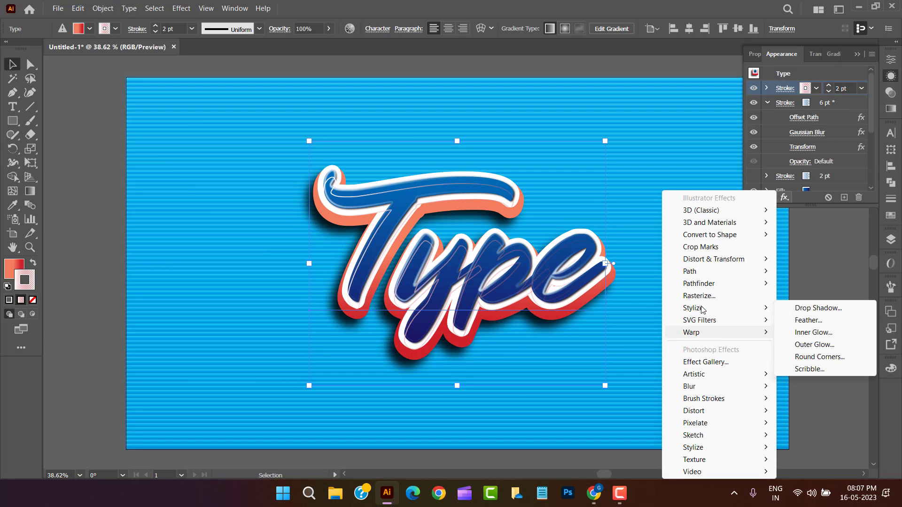
{"action": "mouse_move", "coordinate": [690, 272]}
{"action": "left_click", "coordinate": [799, 272]}
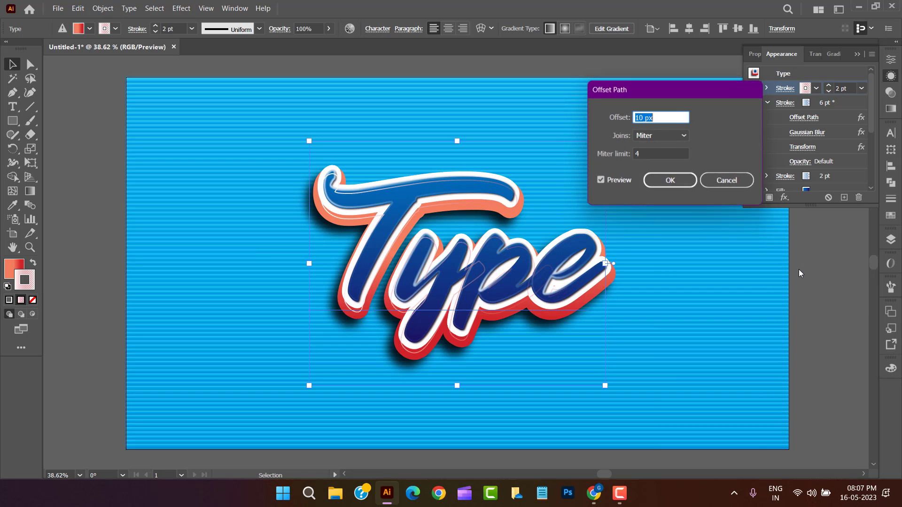
{"action": "key", "text": "Up"}
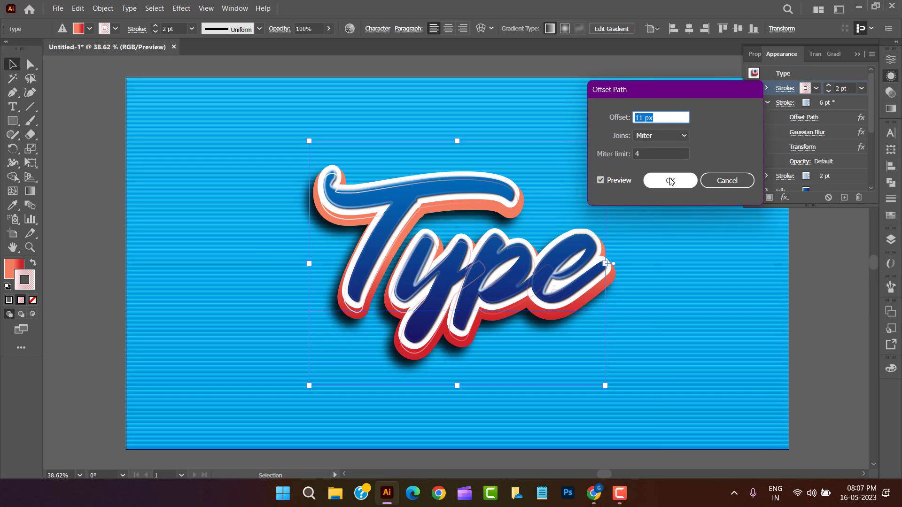
{"action": "key", "text": "Up"}
{"action": "key", "text": "Up"}
{"action": "key", "text": "Up"}
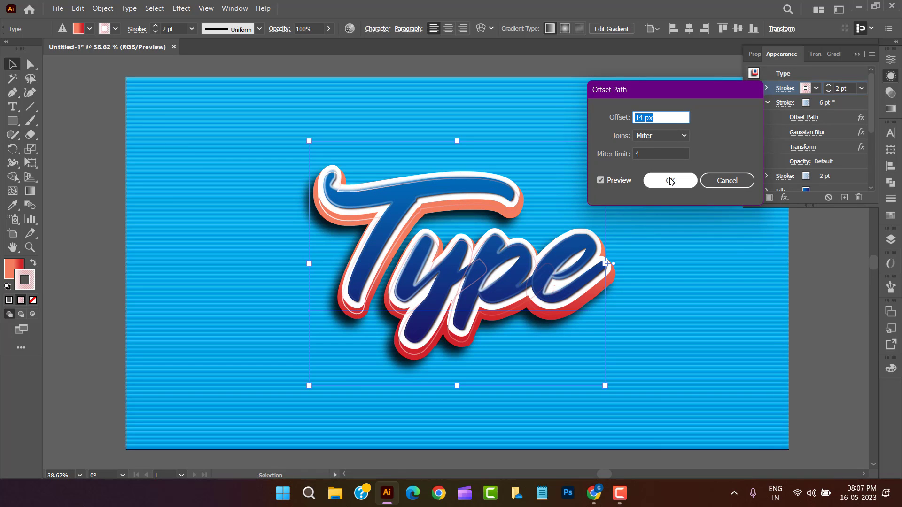
{"action": "key", "text": "Up"}
{"action": "key", "text": "Up"}
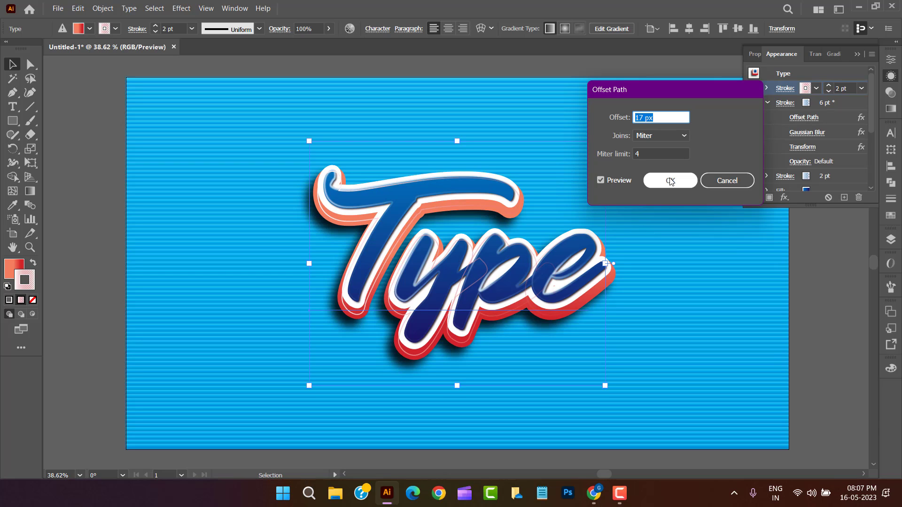
{"action": "key", "text": "Up"}
{"action": "key", "text": "Up"}
{"action": "key", "text": "Up"}
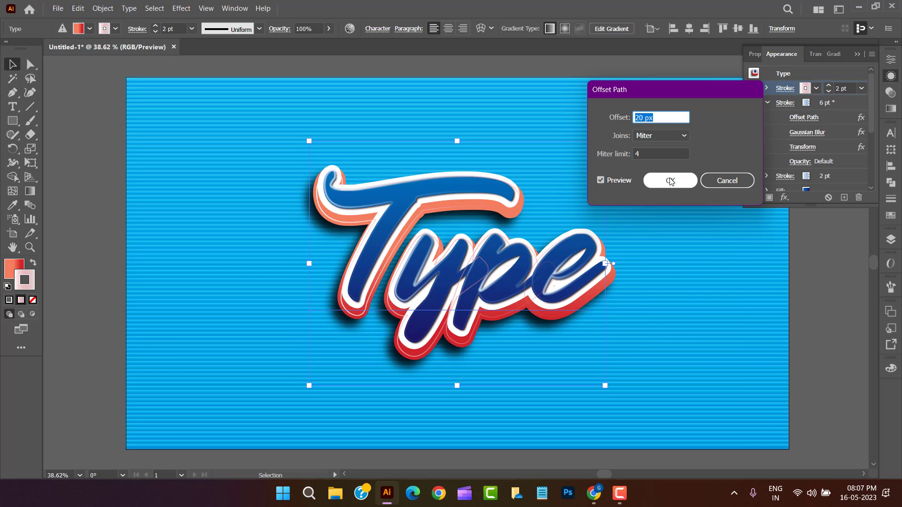
{"action": "key", "text": "Up"}
{"action": "key", "text": "Up"}
{"action": "key", "text": "Up"}
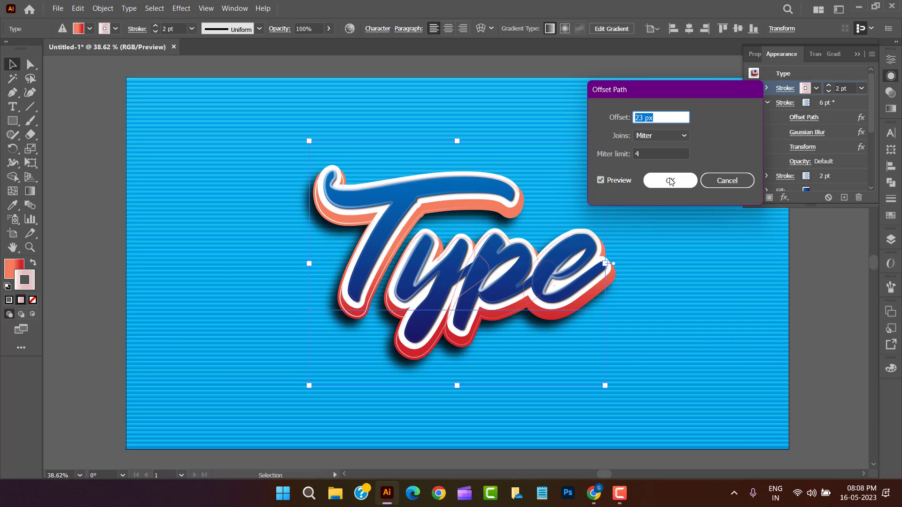
{"action": "key", "text": "Up"}
{"action": "key", "text": "Up"}
{"action": "key", "text": "Up"}
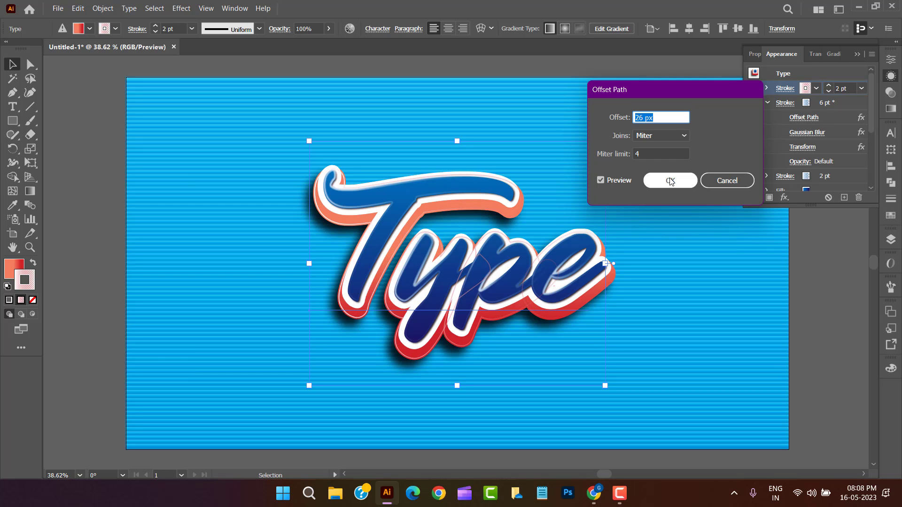
{"action": "key", "text": "Up"}
{"action": "key", "text": "Up"}
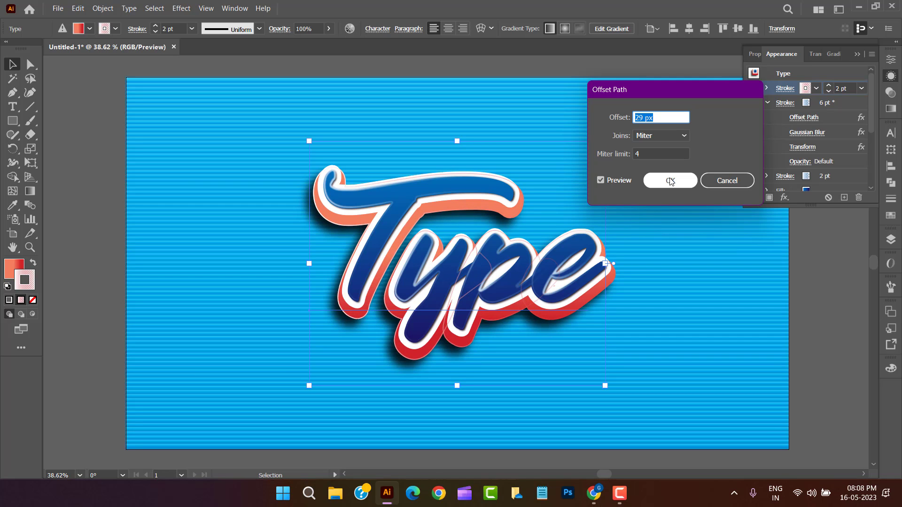
{"action": "left_click", "coordinate": [670, 181]}
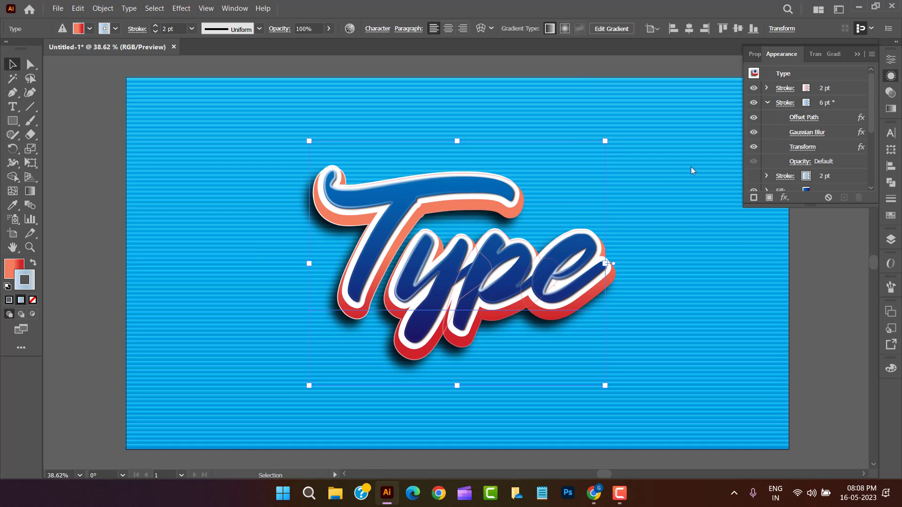
Set the lower stroke weight to 7 pt and the top stroke weight to 6 pt
{"action": "left_click", "coordinate": [156, 25]}
{"action": "left_click", "coordinate": [156, 26]}
{"action": "left_click", "coordinate": [829, 87]}
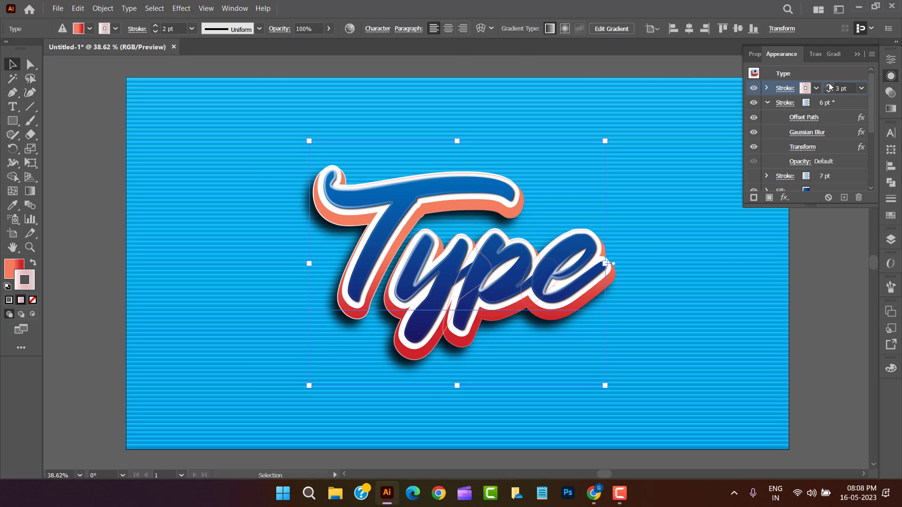
{"action": "left_click", "coordinate": [828, 86]}
{"action": "left_click", "coordinate": [828, 84]}
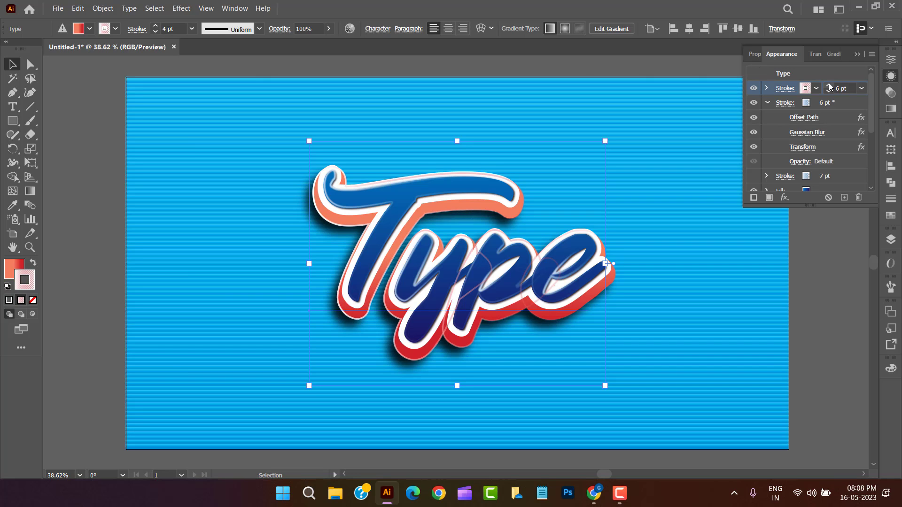
{"action": "left_click", "coordinate": [829, 85]}
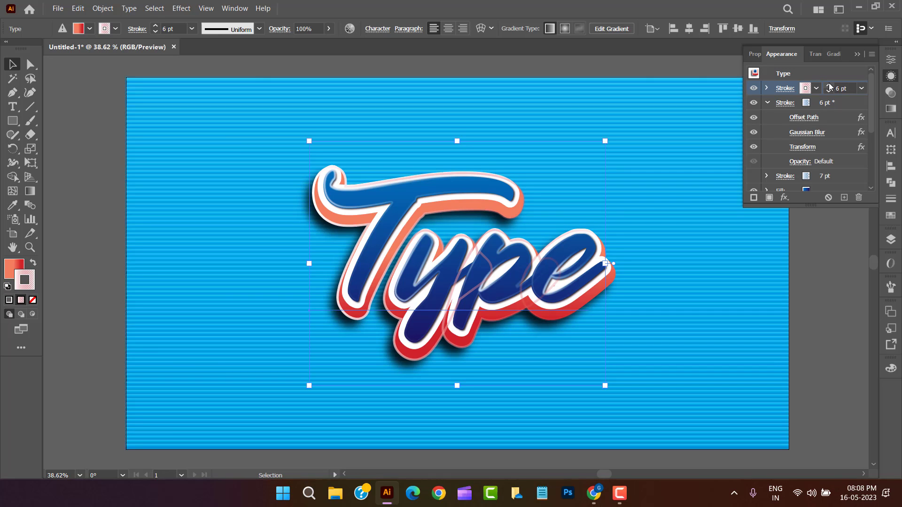
{"action": "left_click", "coordinate": [787, 197]}
Apply a Gaussian Blur with a 7-pixel radius to the top stroke
{"action": "left_click", "coordinate": [786, 386]}
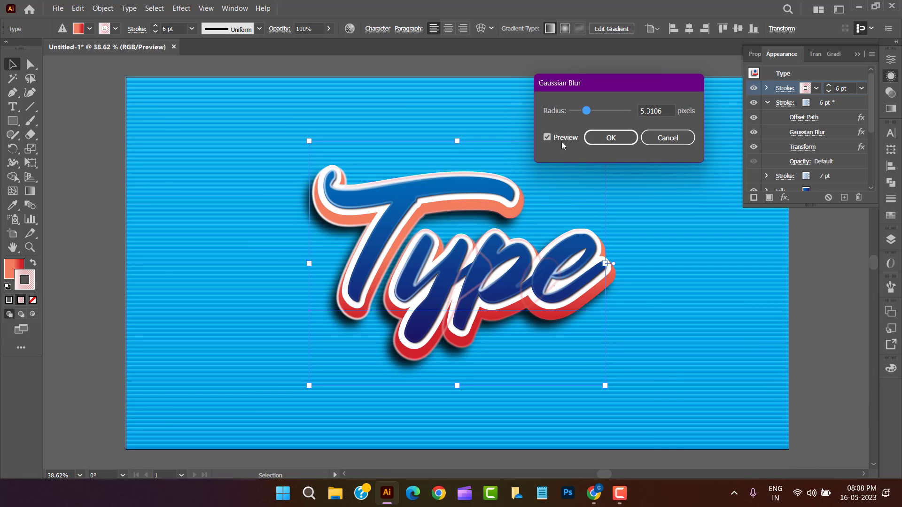
{"action": "left_click", "coordinate": [661, 110]}
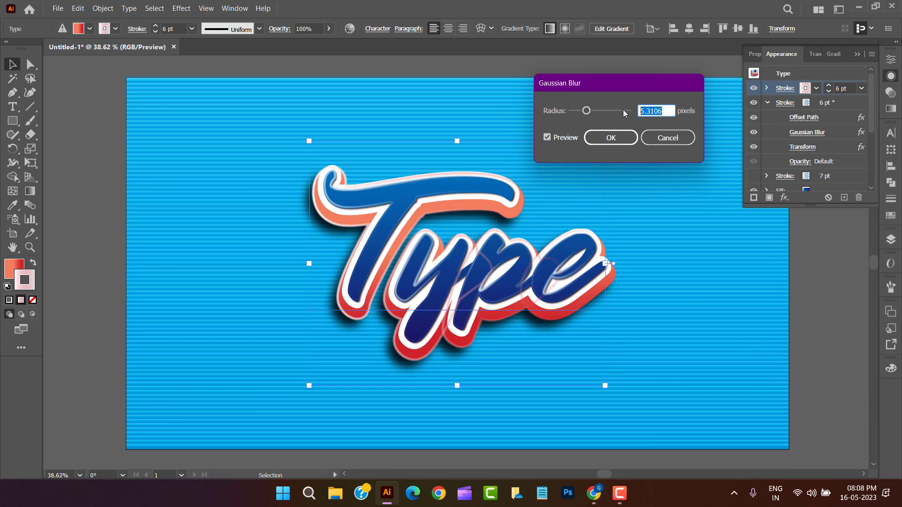
{"action": "type", "text": "6"}
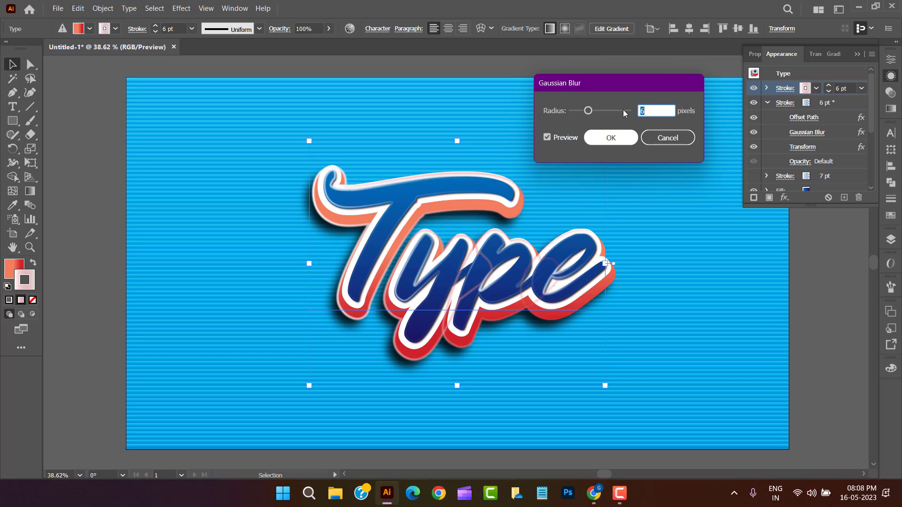
{"action": "key", "text": "Up"}
{"action": "left_click", "coordinate": [610, 137]}
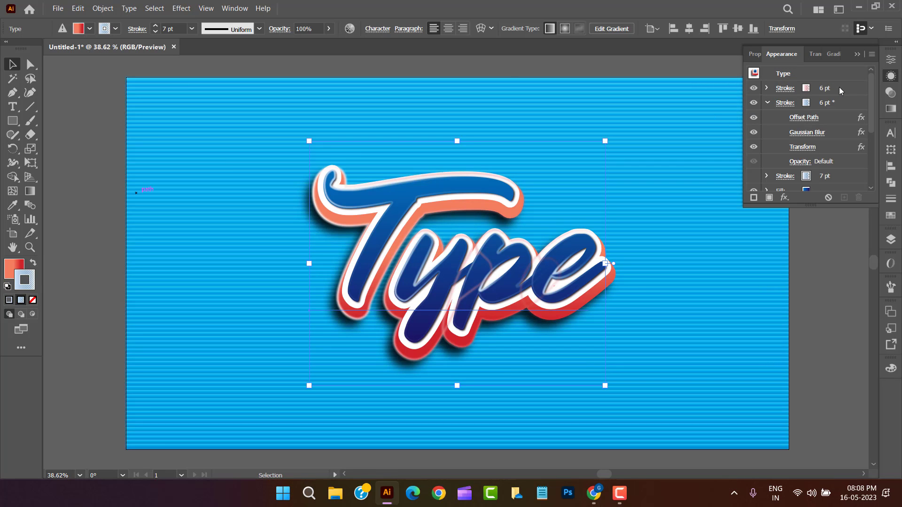
Move the blurred 6 pt stroke below the blue and white fills, just above the red fill, and deselect
{"action": "left_click_drag", "start_coordinate": [839, 87], "coordinate": [845, 182]}
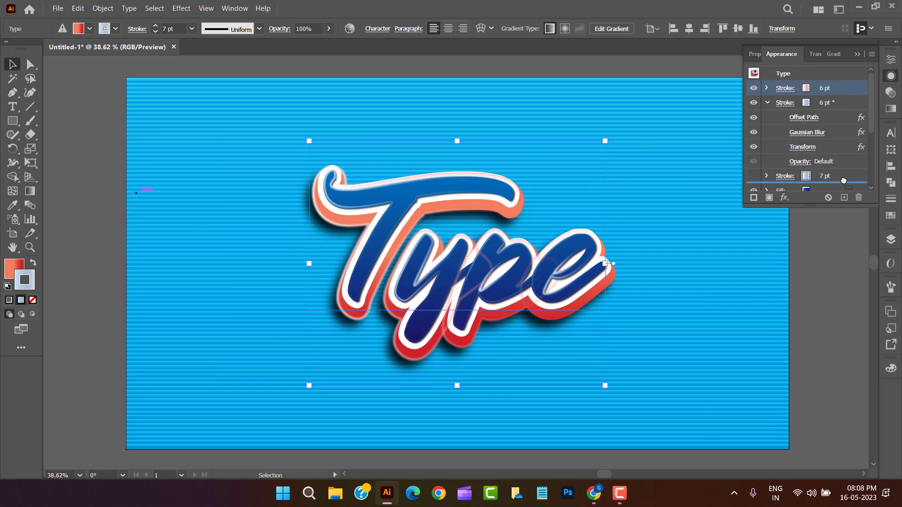
{"action": "scroll", "coordinate": [841, 148], "scroll_direction": "down", "scroll_amount": 3}
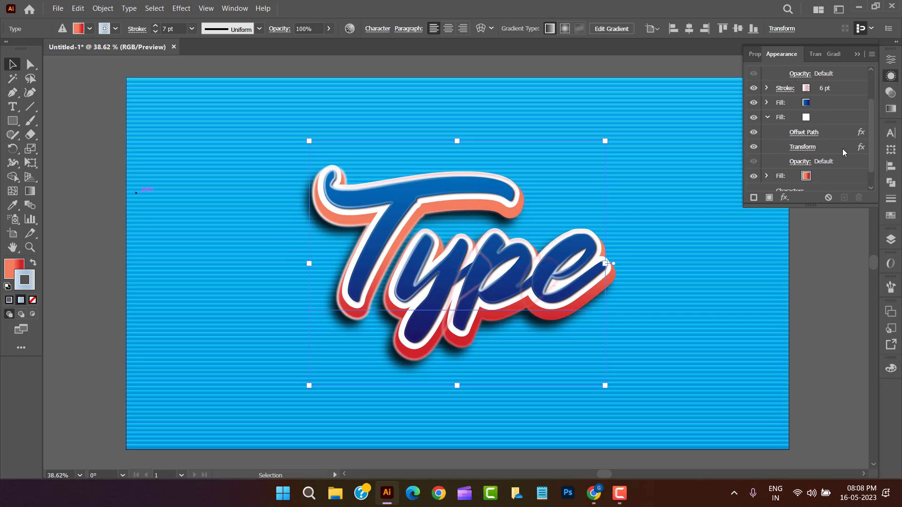
{"action": "left_click_drag", "start_coordinate": [839, 87], "coordinate": [846, 169]}
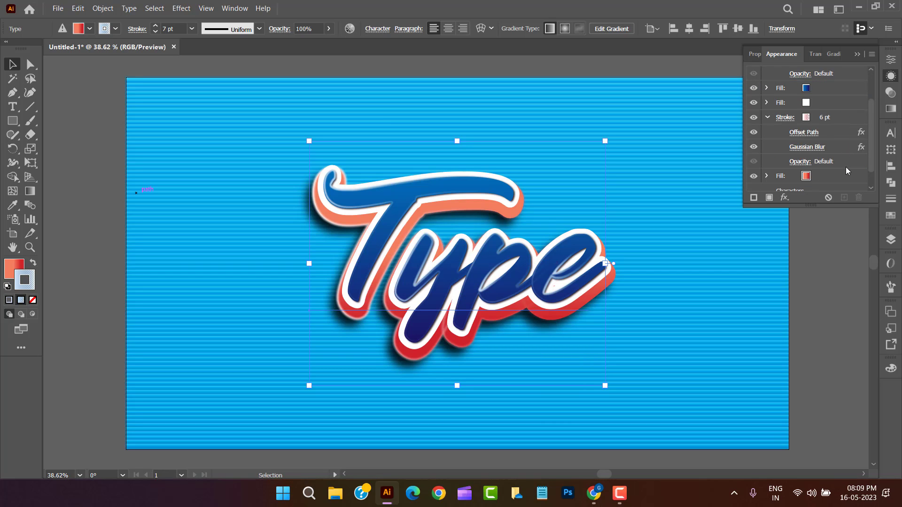
{"action": "left_click_drag", "start_coordinate": [841, 118], "coordinate": [840, 169]}
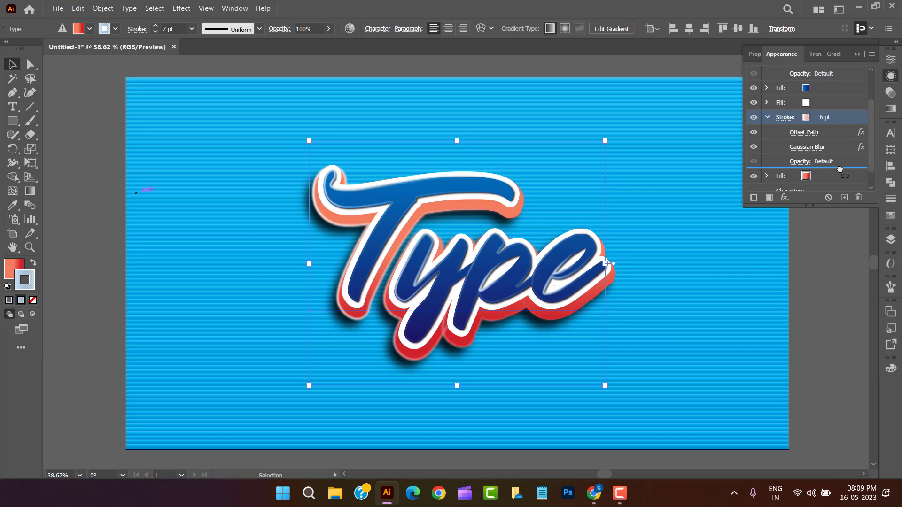
{"action": "left_click", "coordinate": [767, 117]}
{"action": "left_click", "coordinate": [823, 289]}
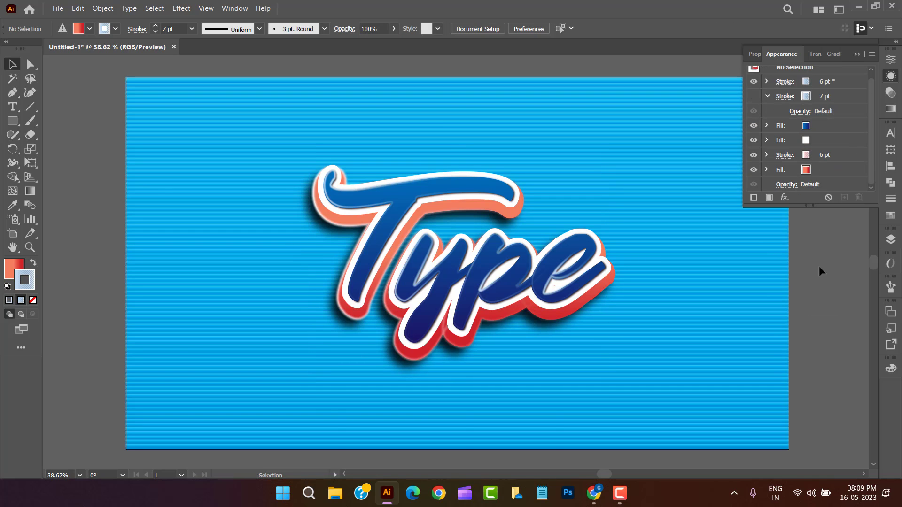